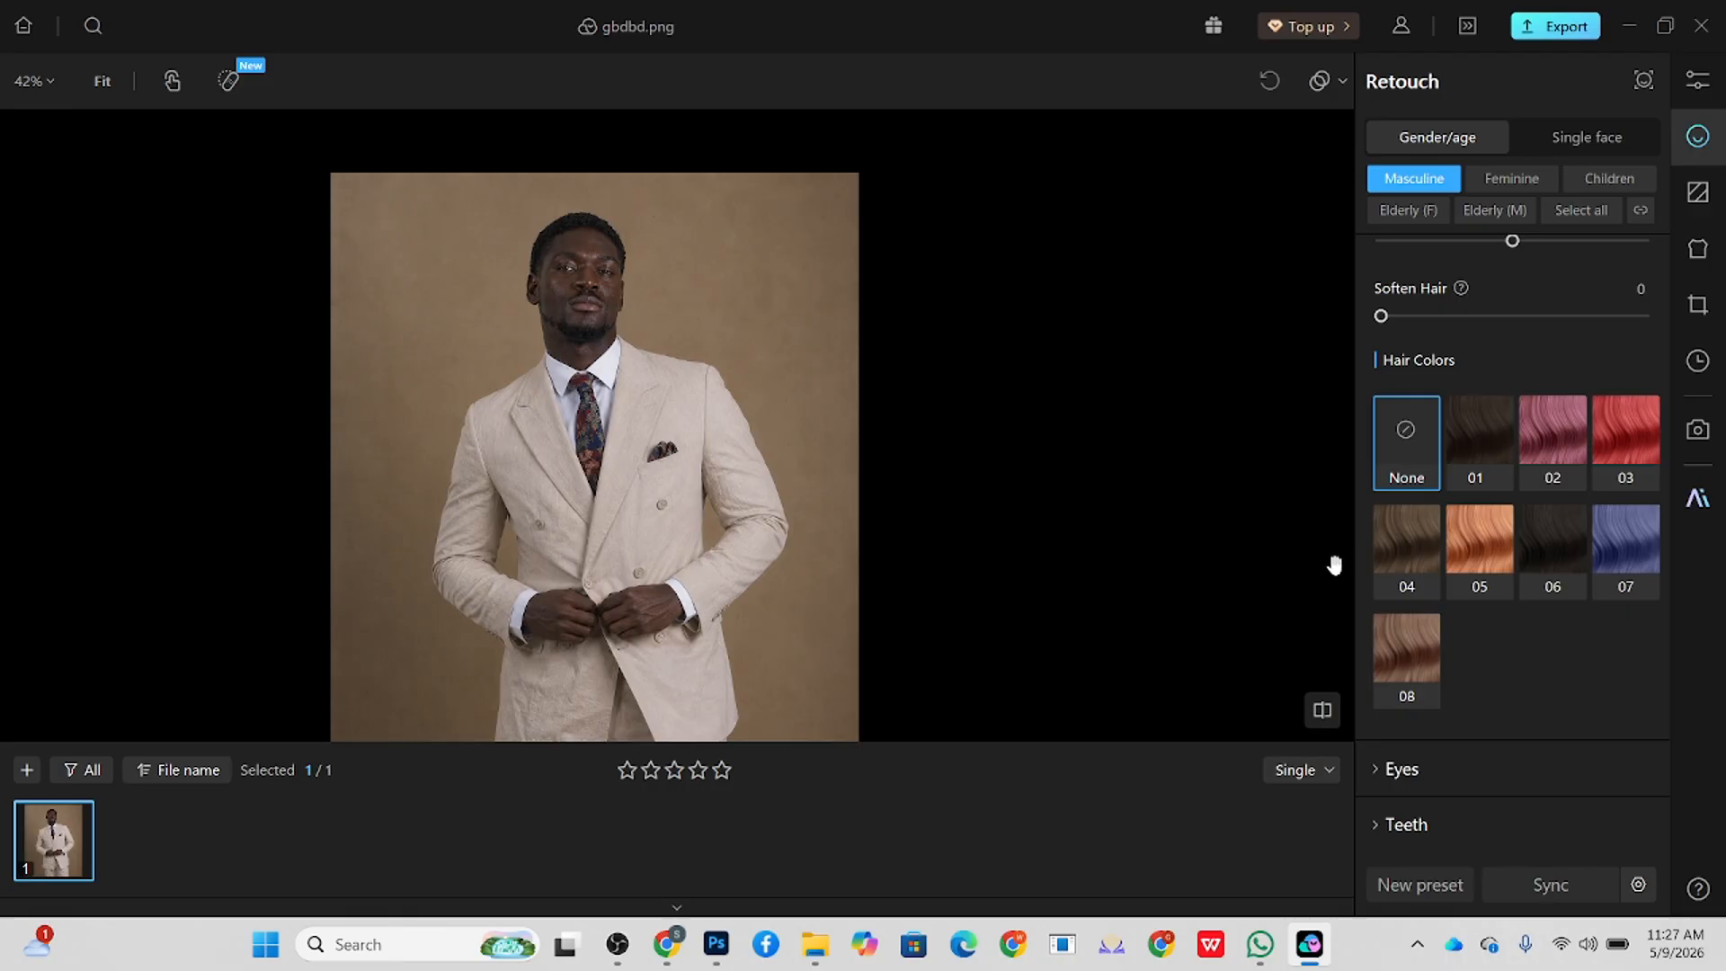
Step: Set the whole photo's white balance Temperature to 6 and its Exposure to 0.24 in the color adjustments
{"action": "scroll", "coordinate": [1519, 539], "scroll_direction": "up", "scroll_amount": 10}
{"action": "left_click", "coordinate": [1697, 80]}
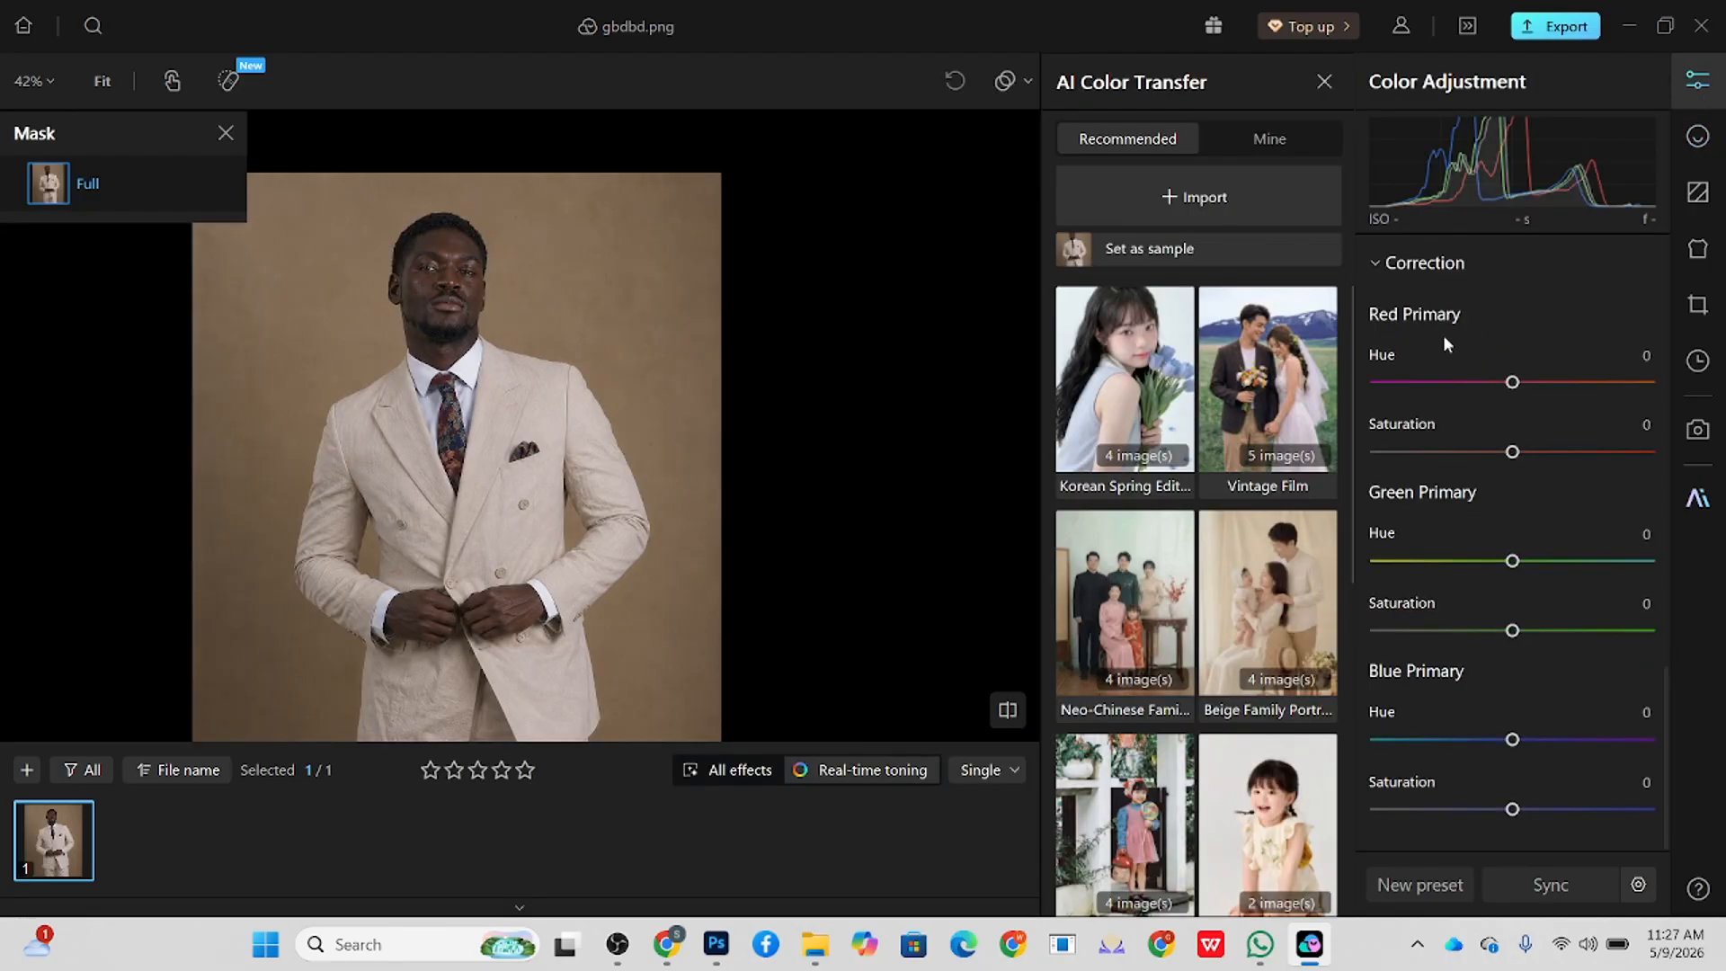
{"action": "scroll", "coordinate": [1494, 567], "scroll_direction": "up", "scroll_amount": 15}
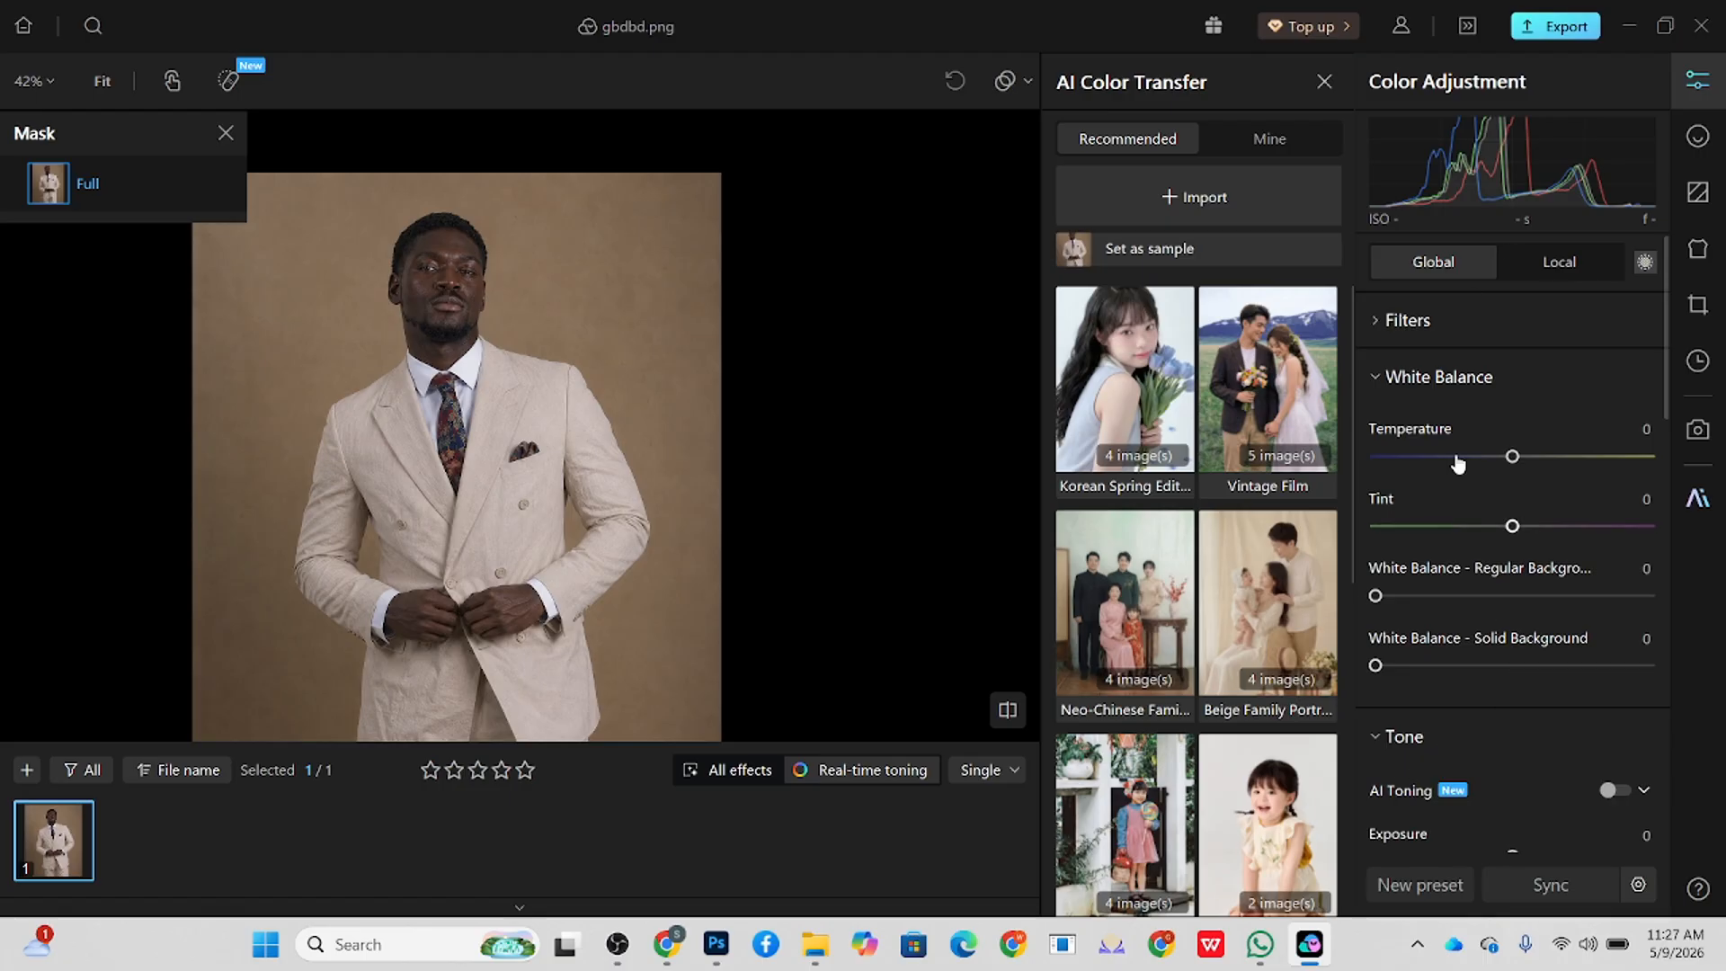
{"action": "left_click_drag", "start_coordinate": [1512, 457], "coordinate": [1520, 459]}
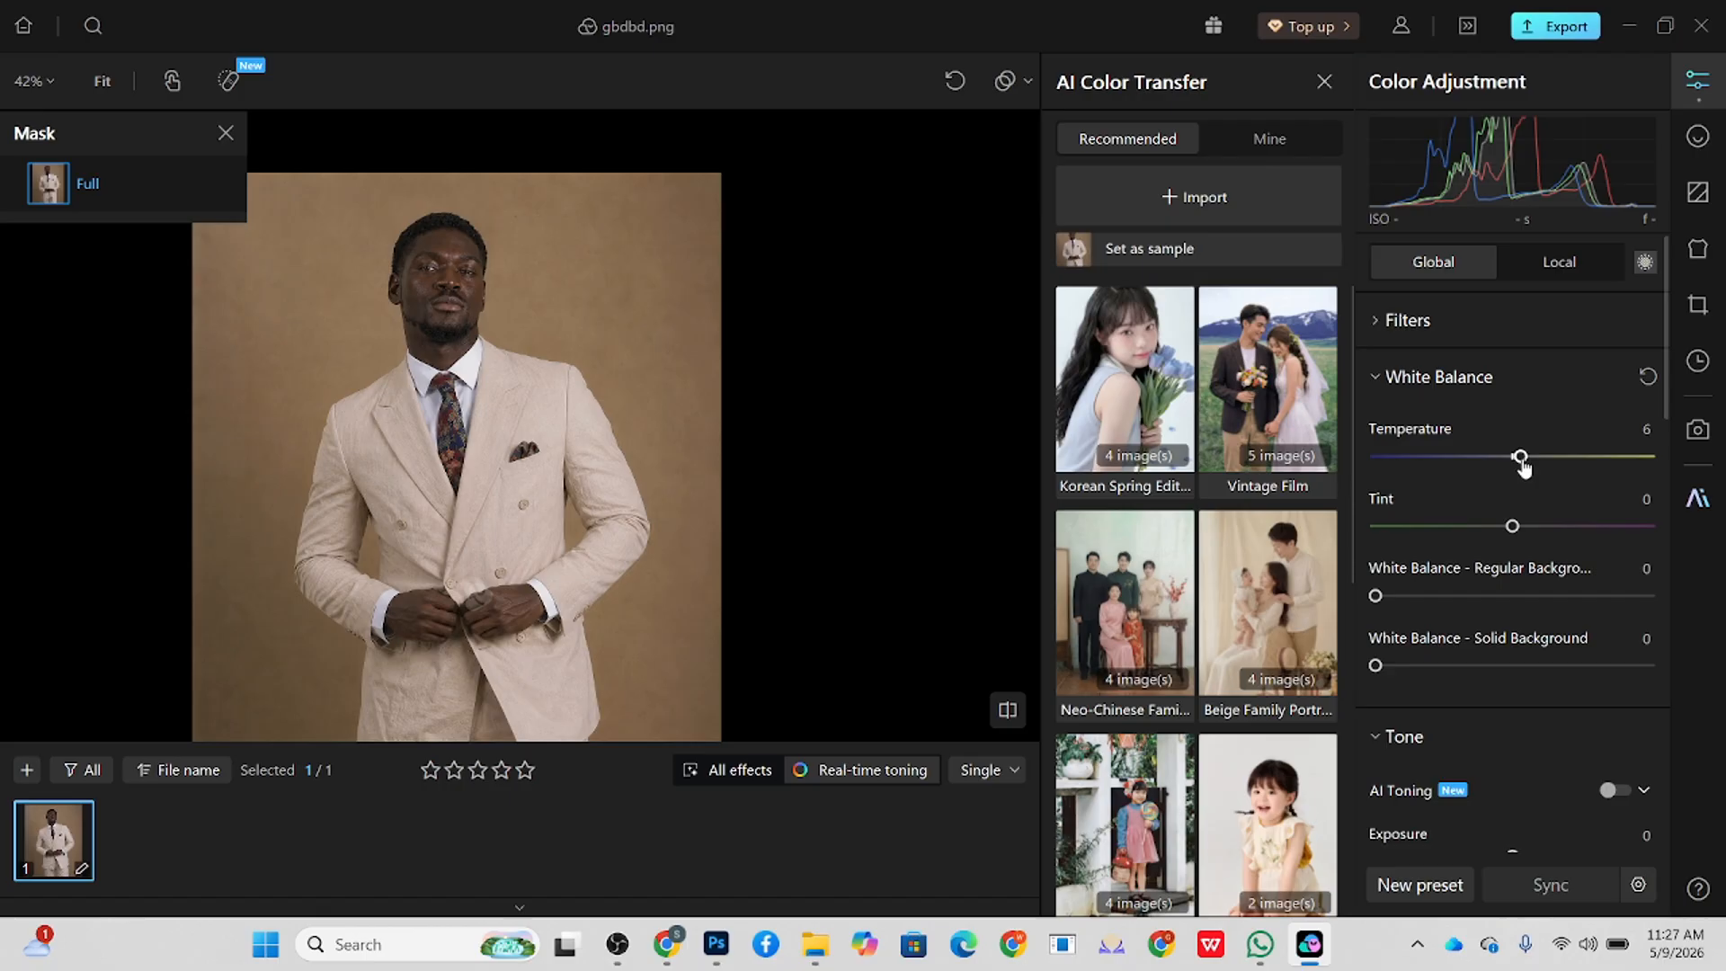
{"action": "scroll", "coordinate": [1534, 656], "scroll_direction": "down", "scroll_amount": 2}
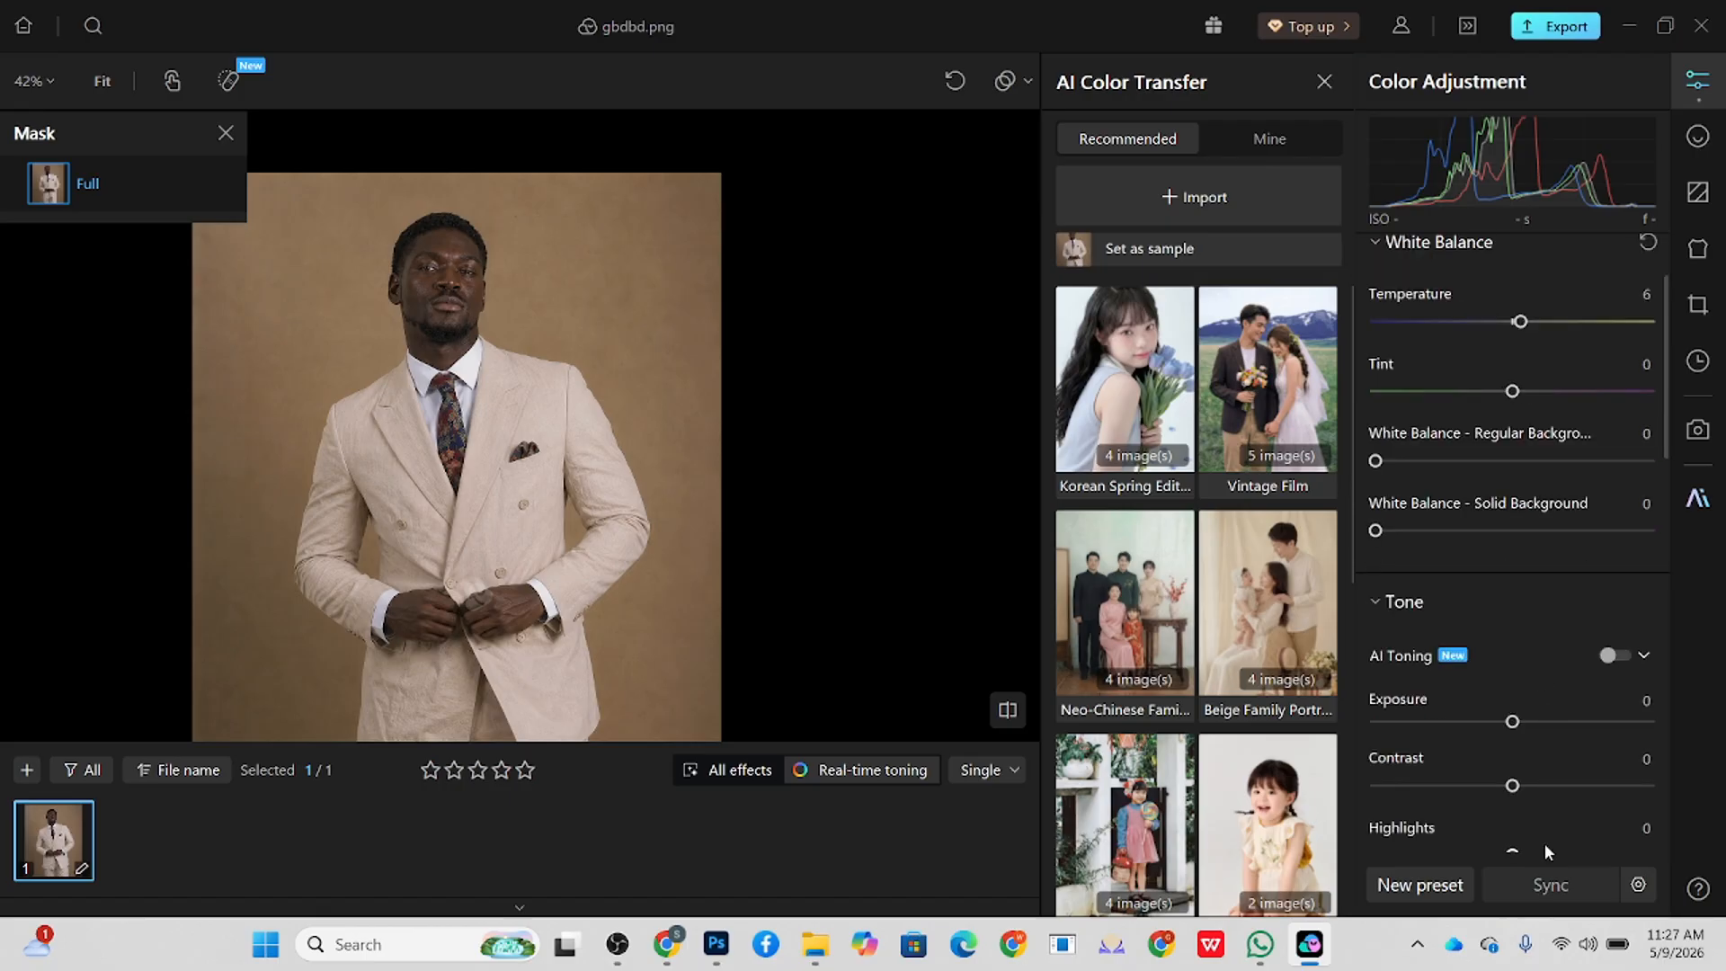
{"action": "left_click", "coordinate": [1586, 946]}
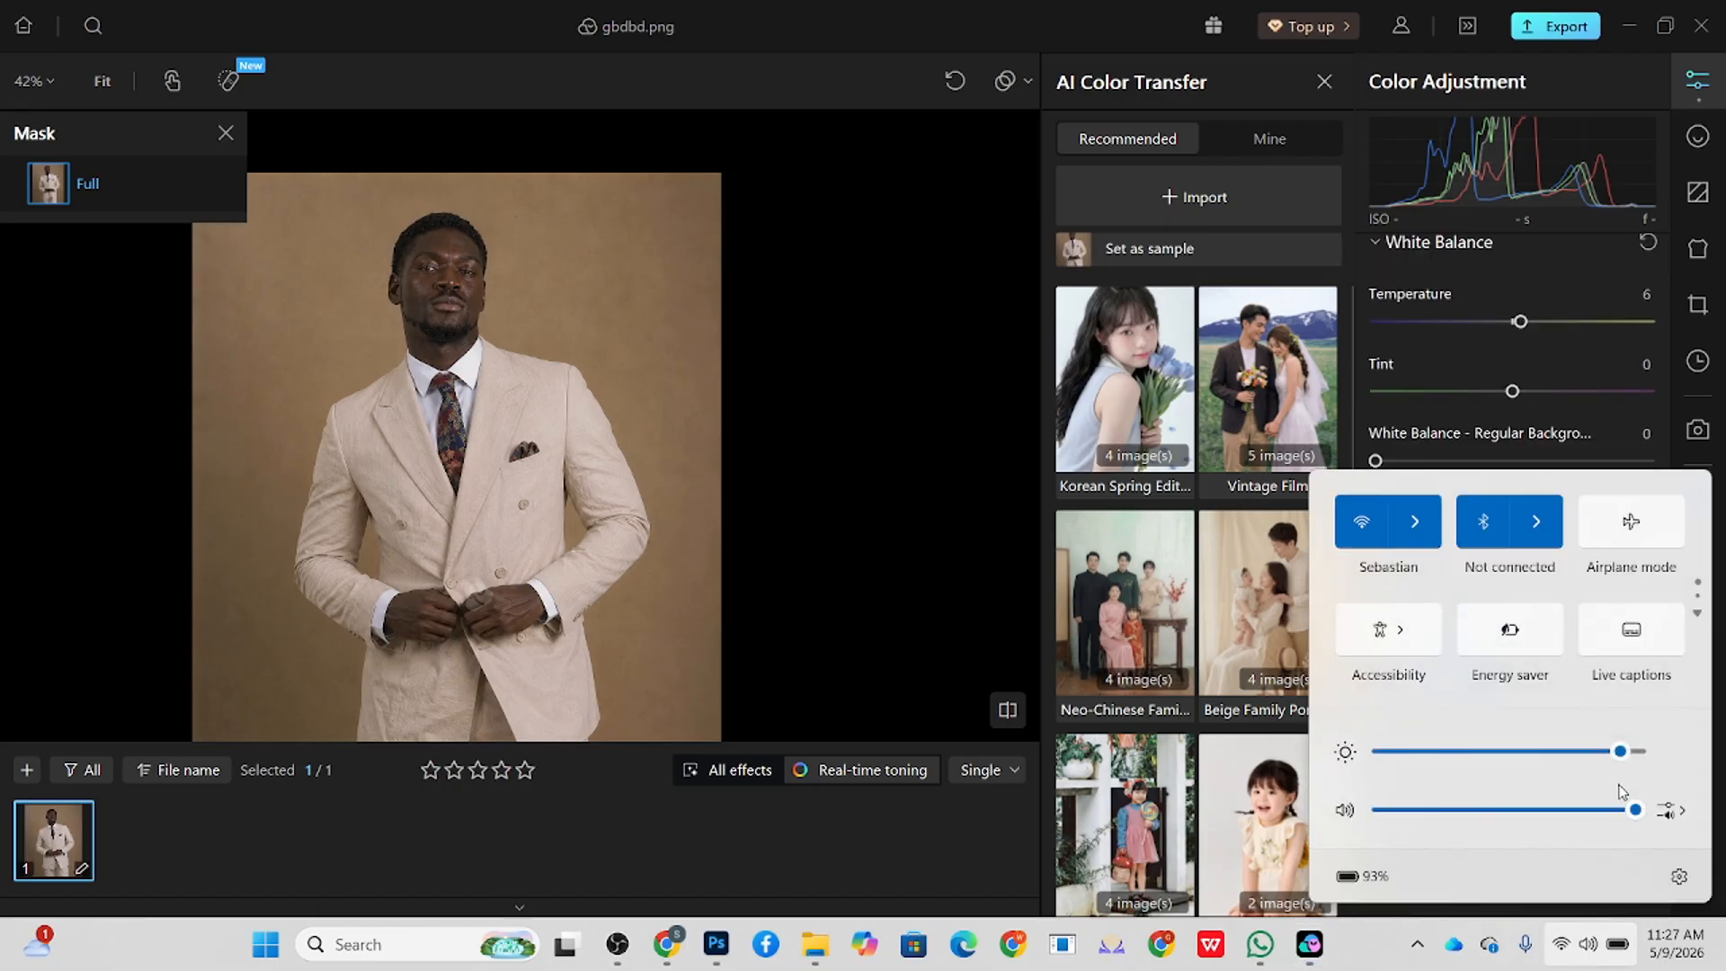
{"action": "left_click", "coordinate": [825, 488]}
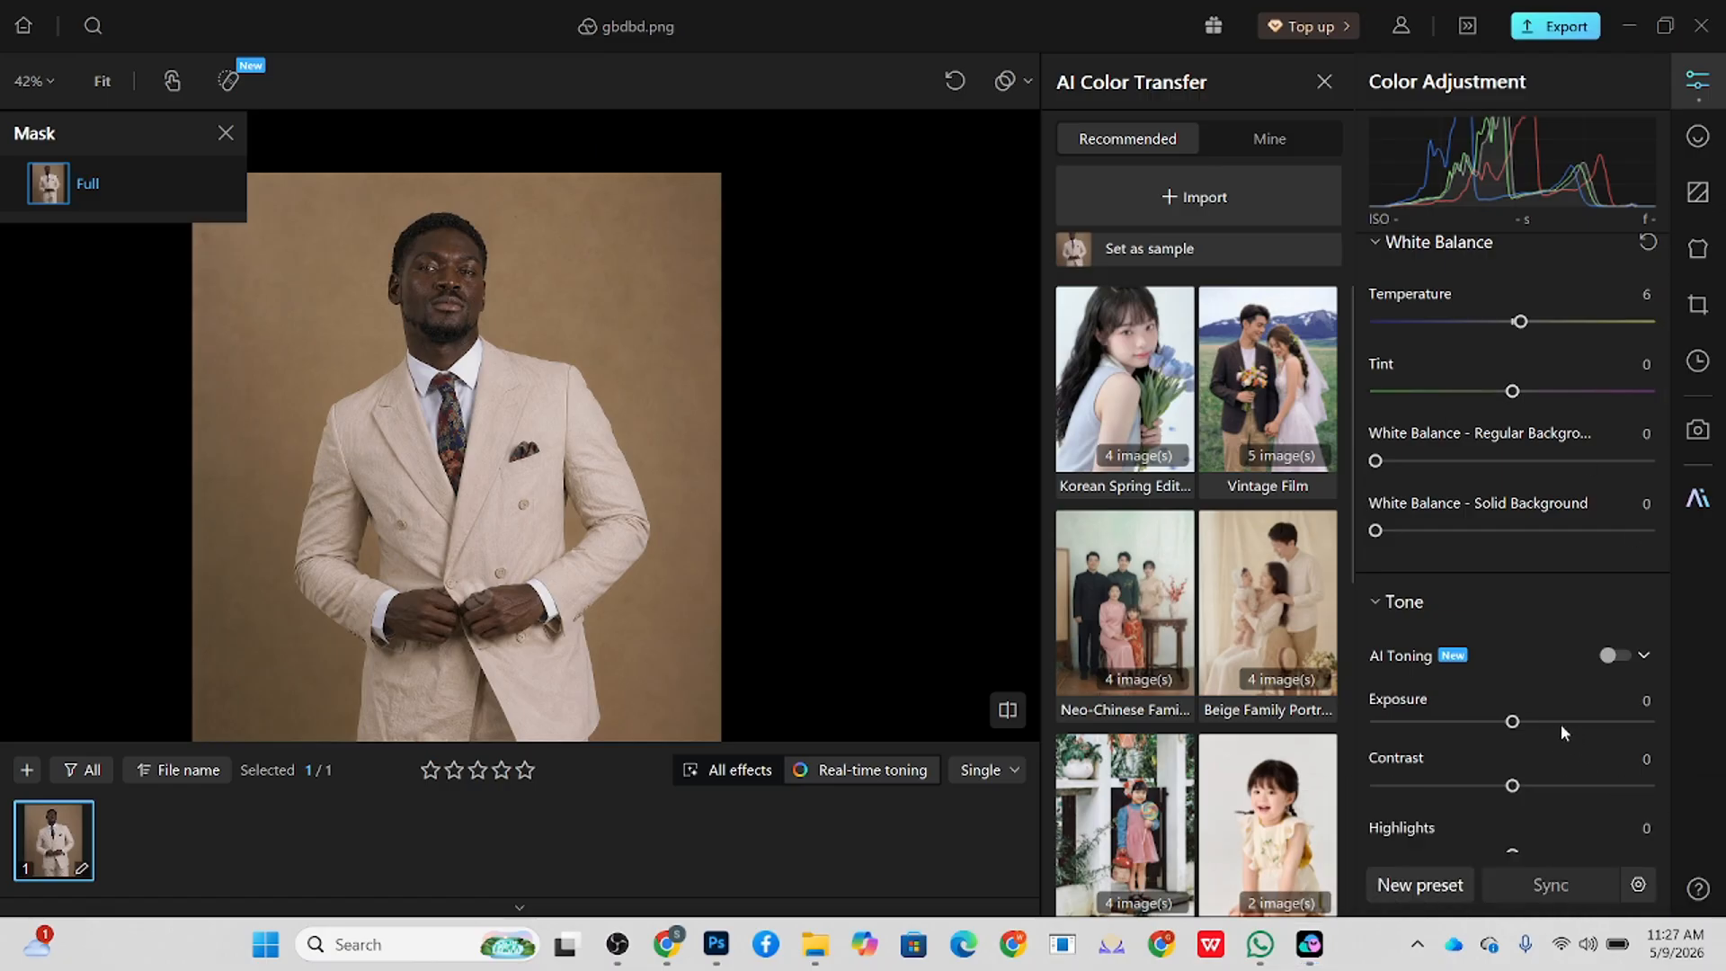
{"action": "left_click_drag", "start_coordinate": [1512, 721], "coordinate": [1519, 721]}
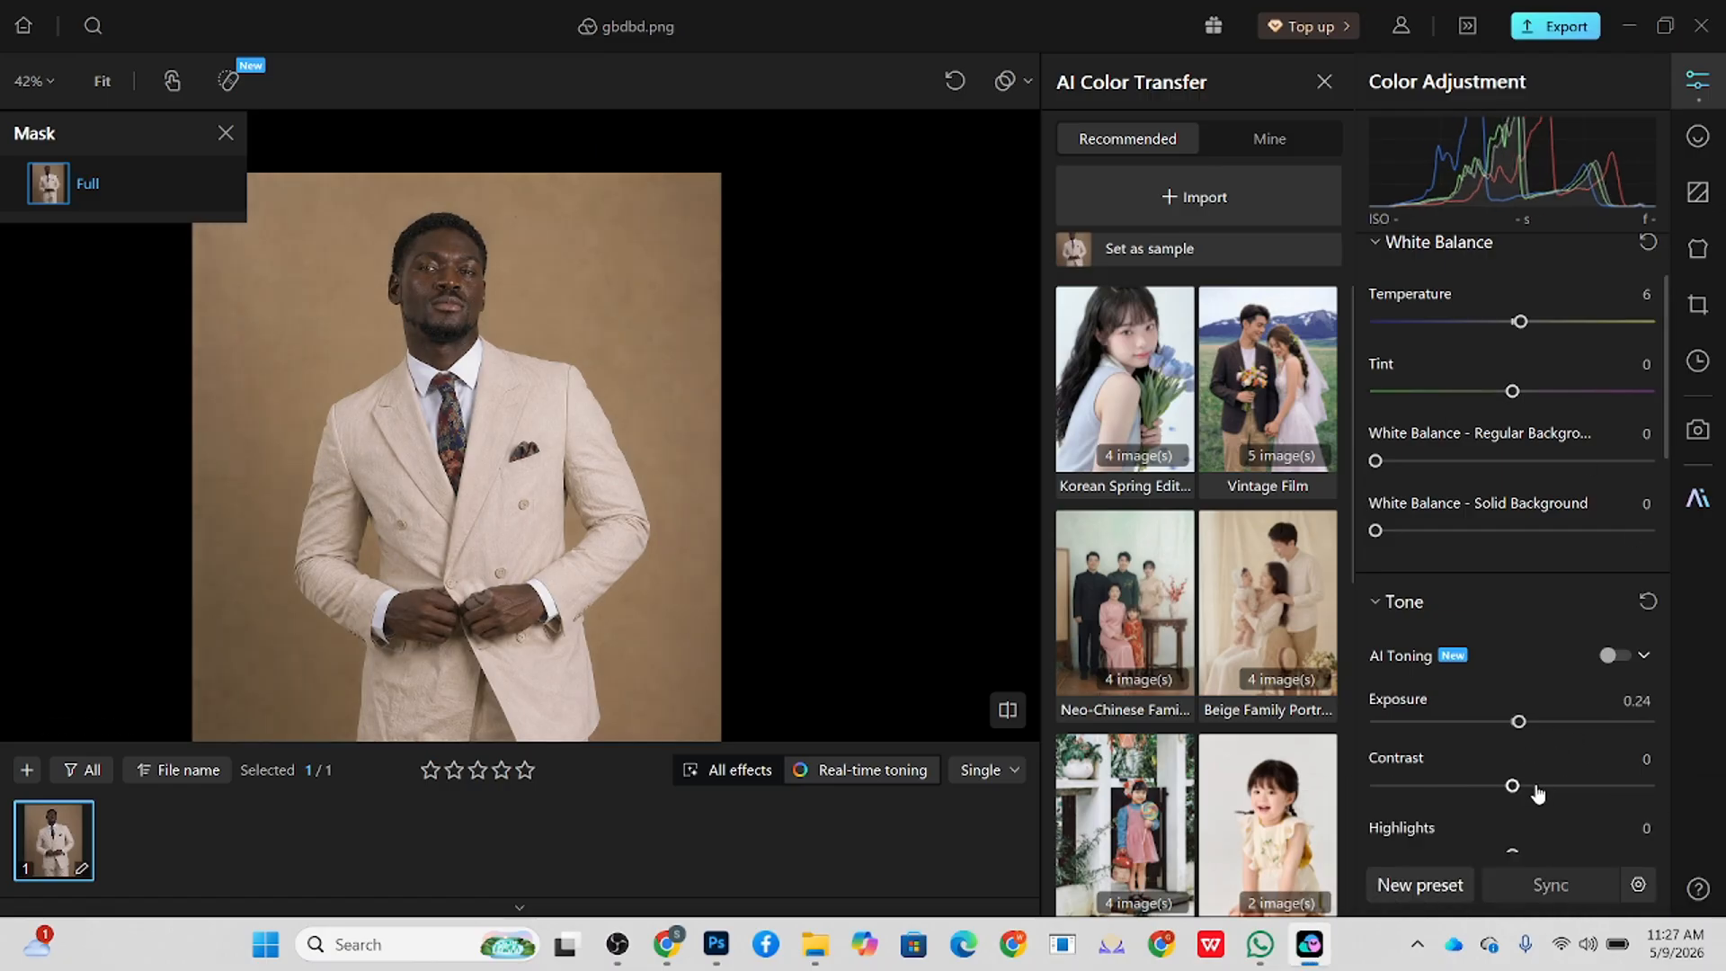
Step: Apply a local adjustment to the background only, with white balance Temperature 13 and Tint 5
{"action": "scroll", "coordinate": [1439, 369], "scroll_direction": "up", "scroll_amount": 2}
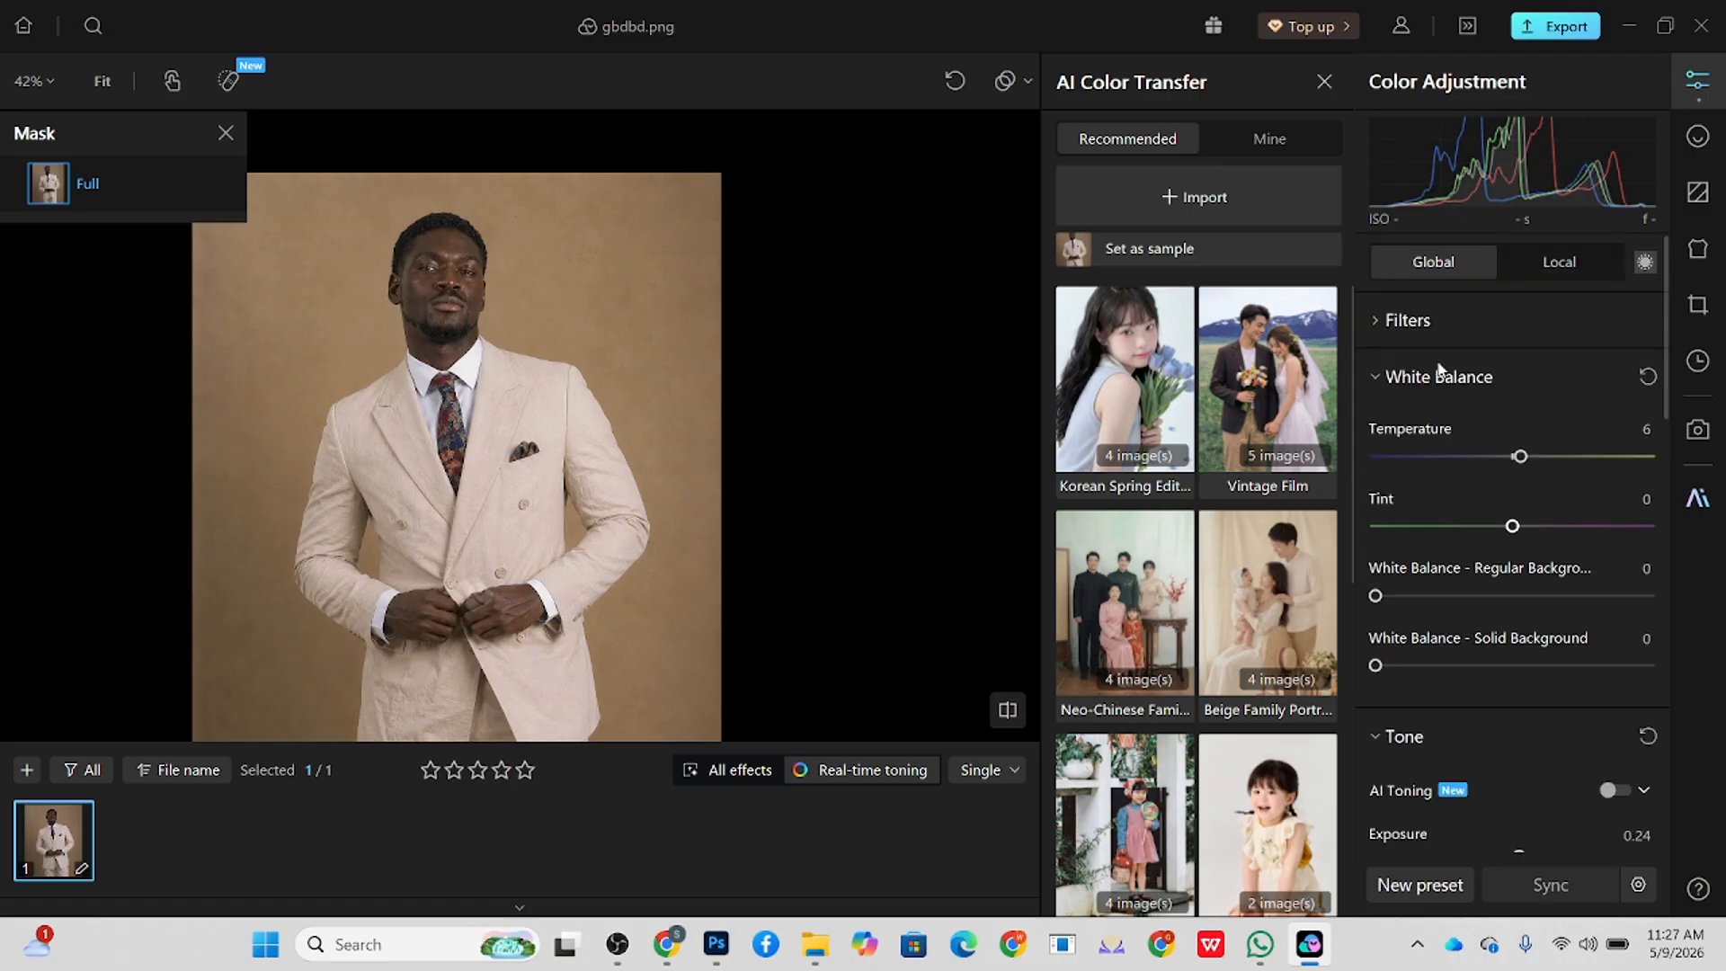
{"action": "left_click", "coordinate": [1553, 270]}
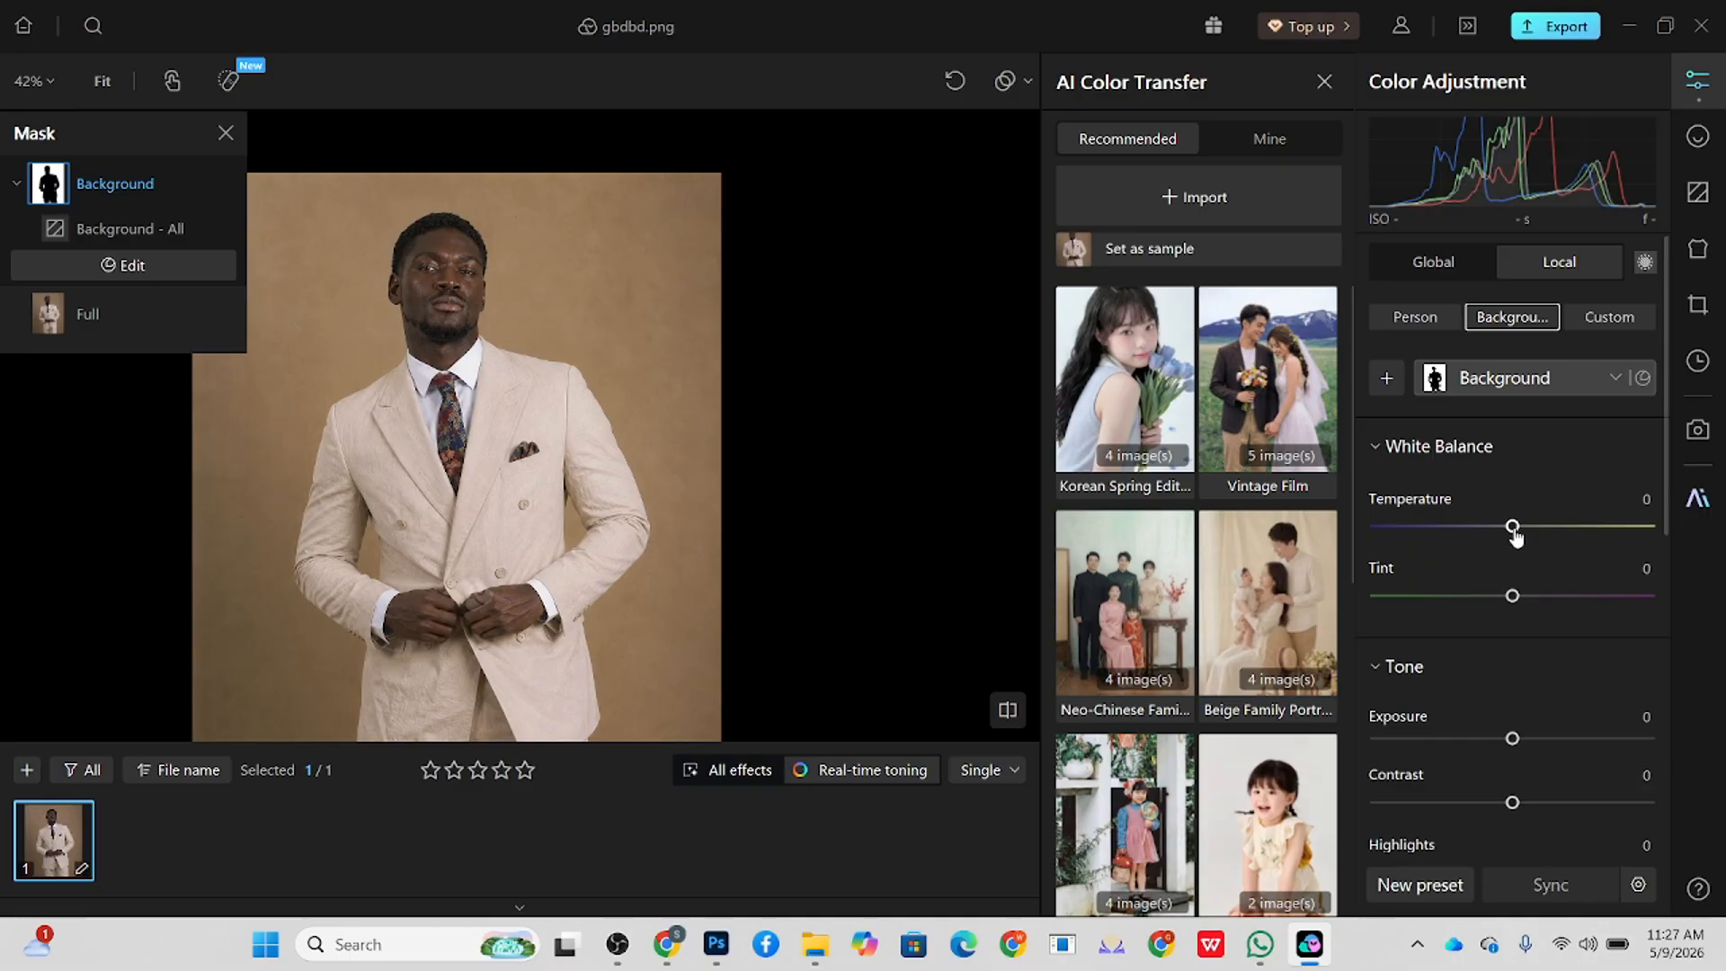
{"action": "left_click_drag", "start_coordinate": [1515, 534], "coordinate": [1523, 536]}
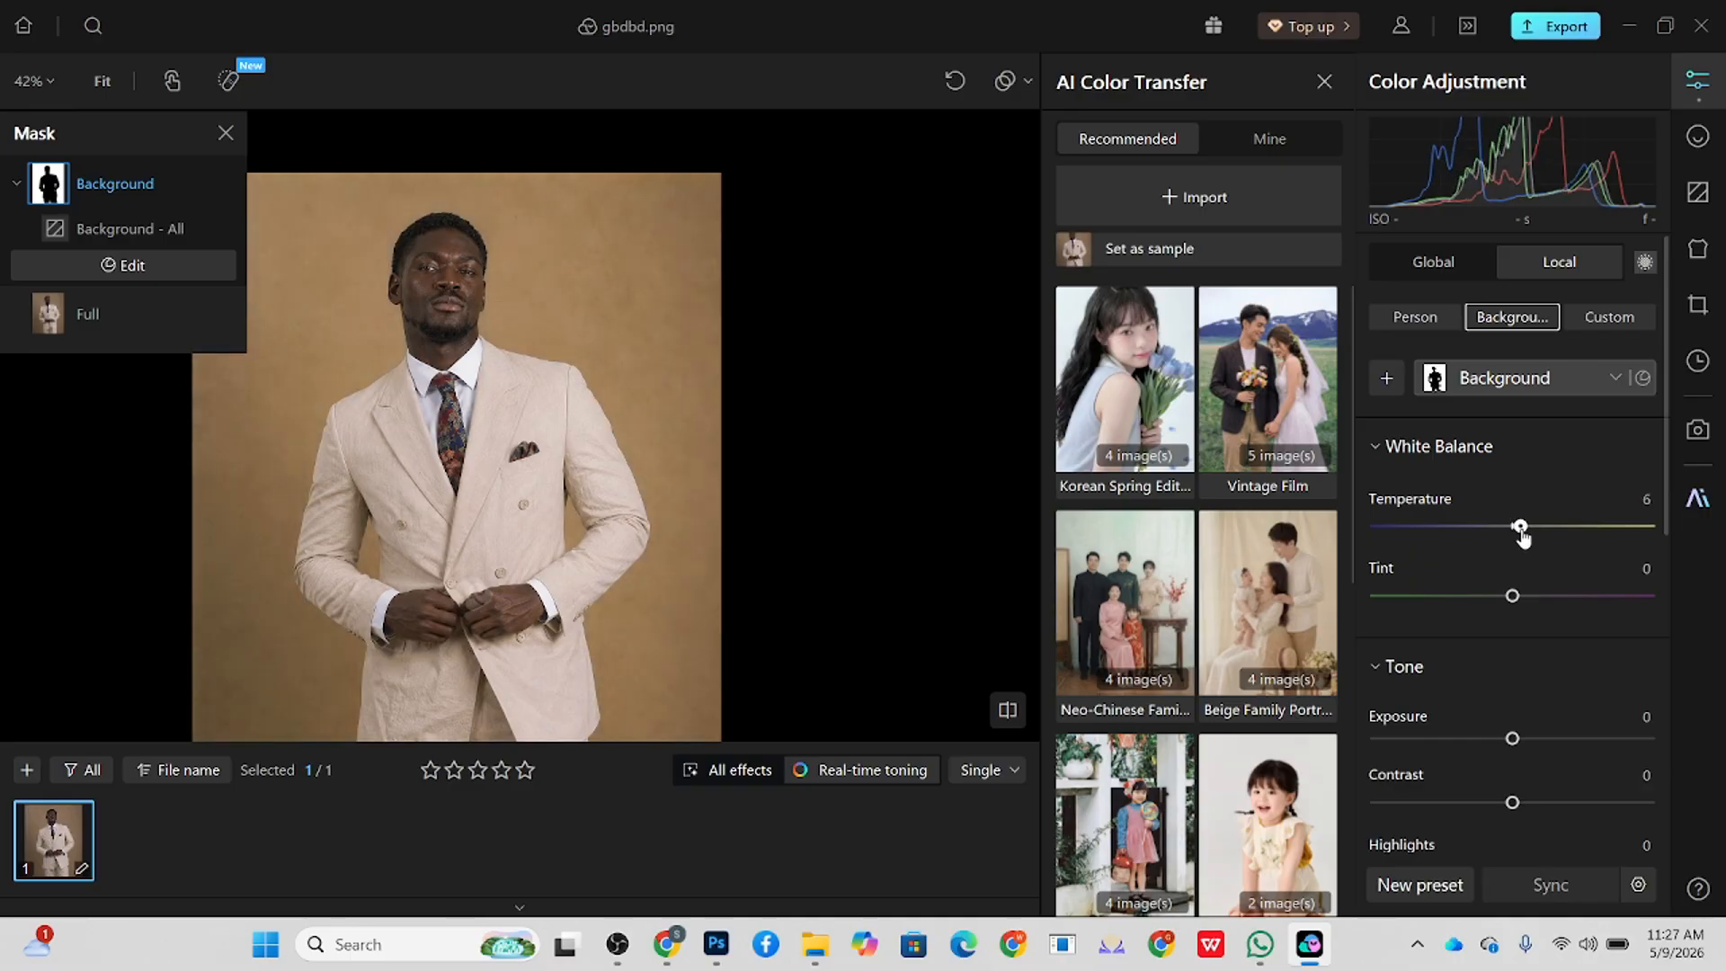
{"action": "left_click_drag", "start_coordinate": [1522, 537], "coordinate": [1526, 537]}
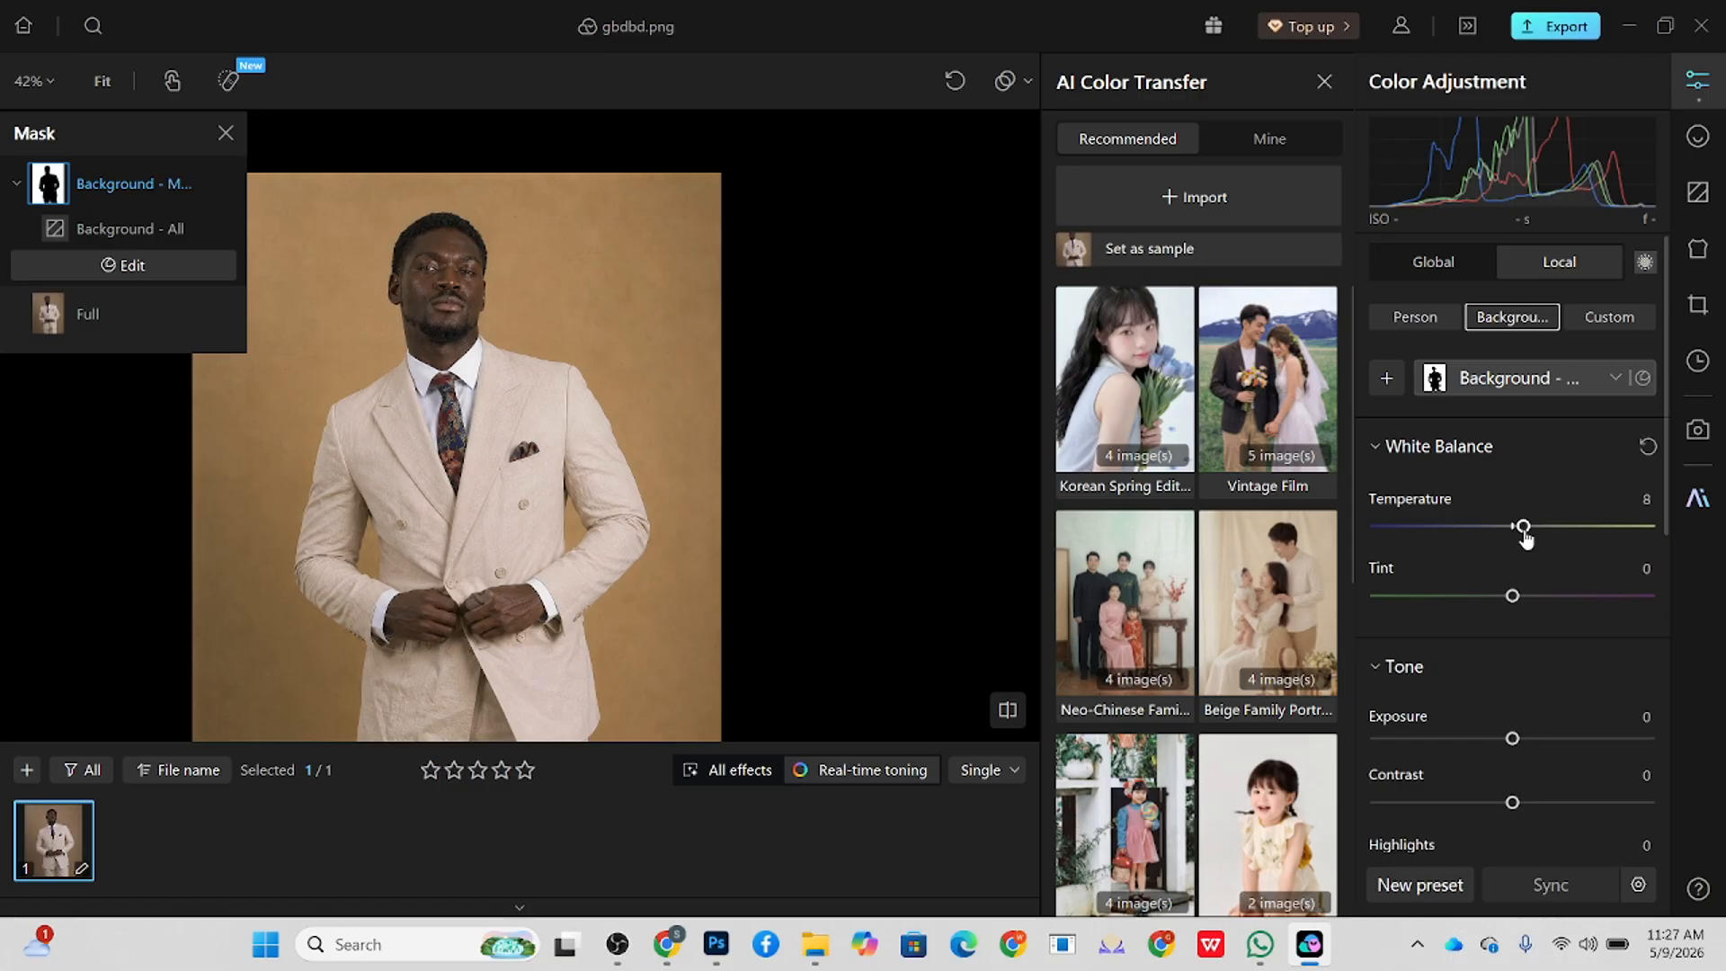
{"action": "left_click_drag", "start_coordinate": [1514, 597], "coordinate": [1519, 602]}
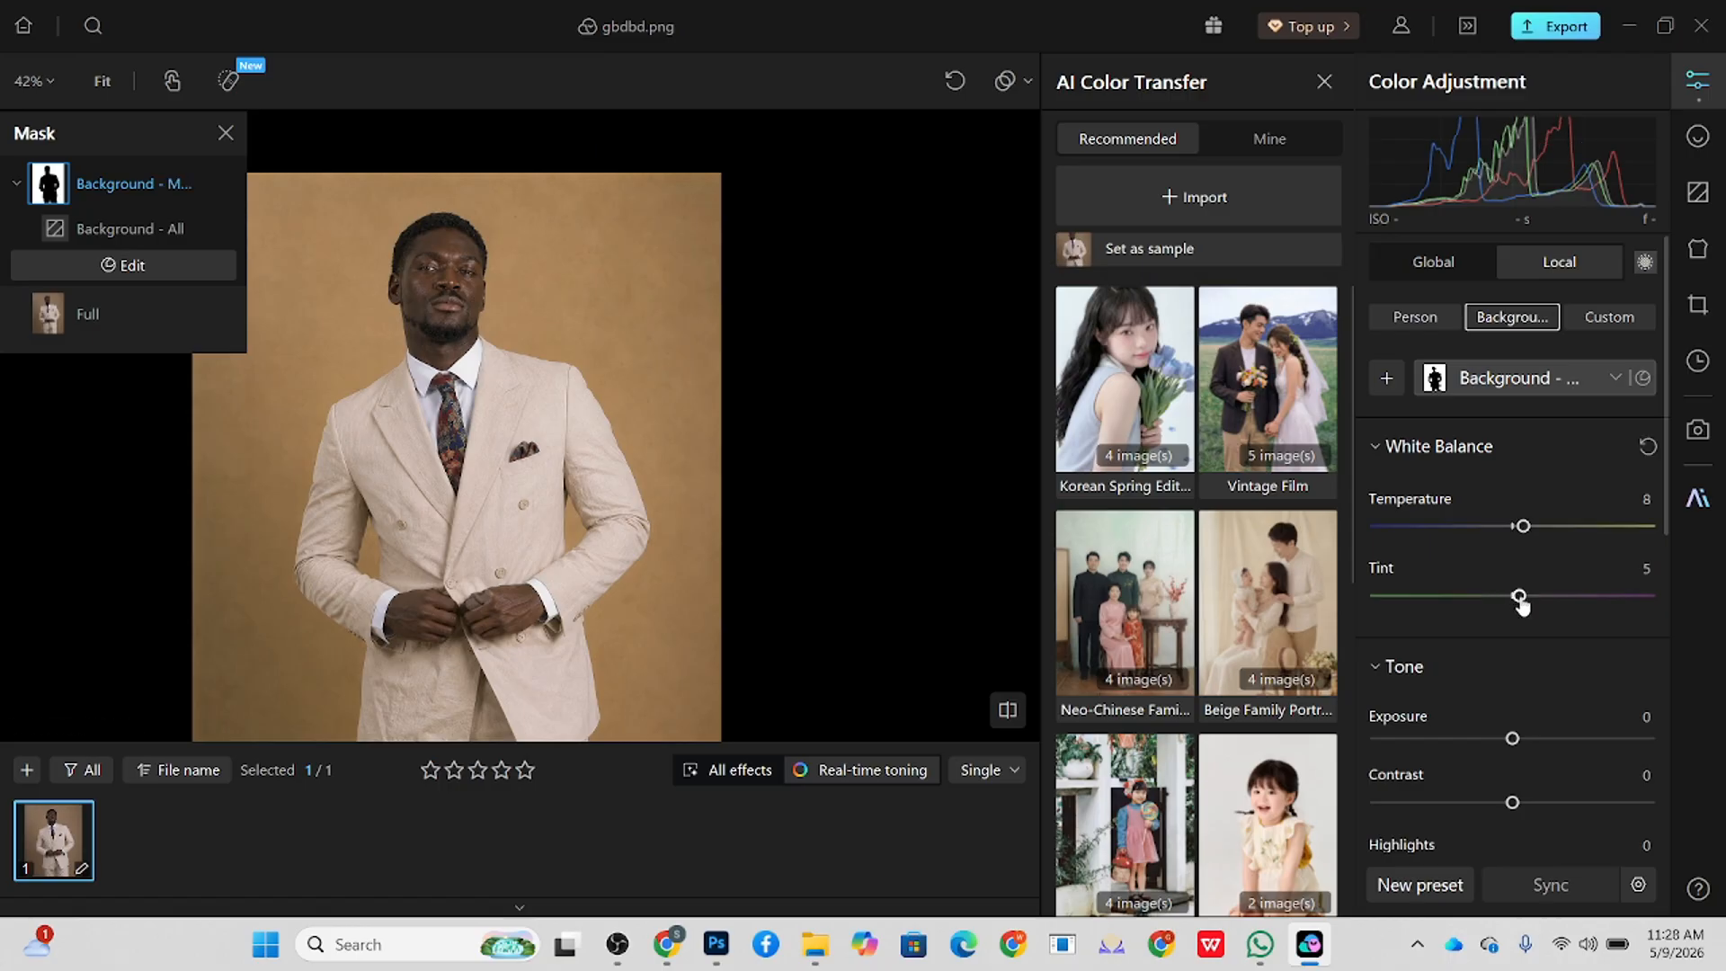
{"action": "left_click_drag", "start_coordinate": [1523, 528], "coordinate": [1532, 536]}
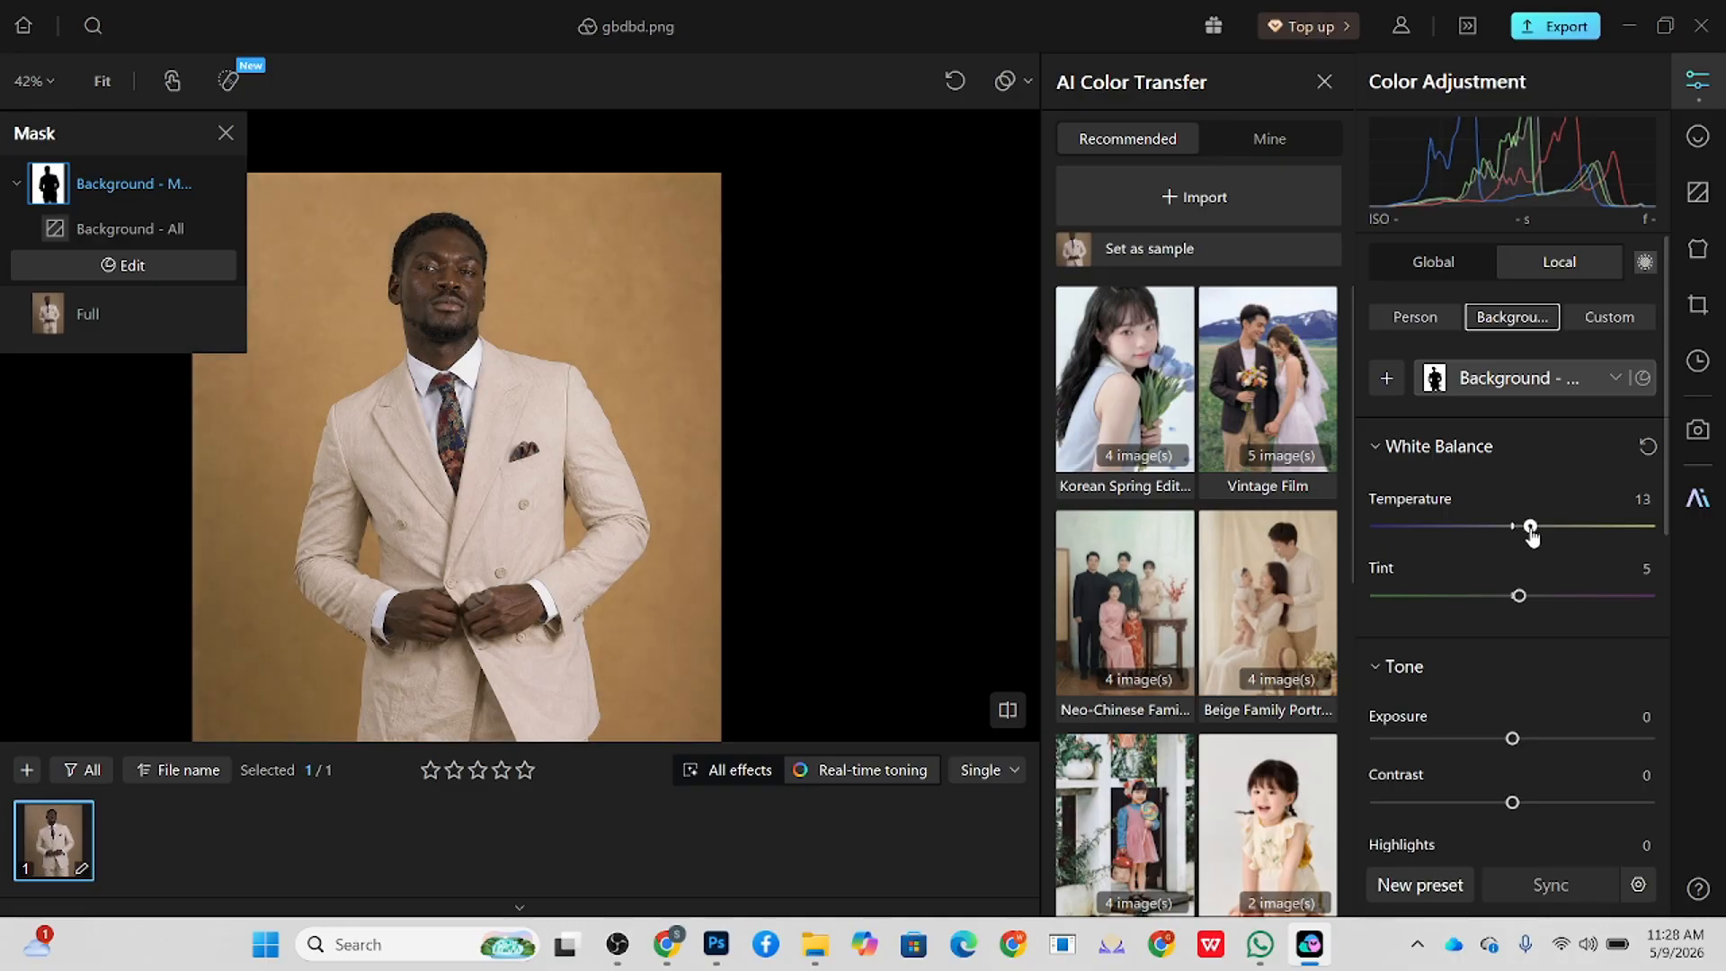
Step: Set the global Blue Primary saturation to 30 and compare the photo with the original
{"action": "left_click", "coordinate": [1419, 262]}
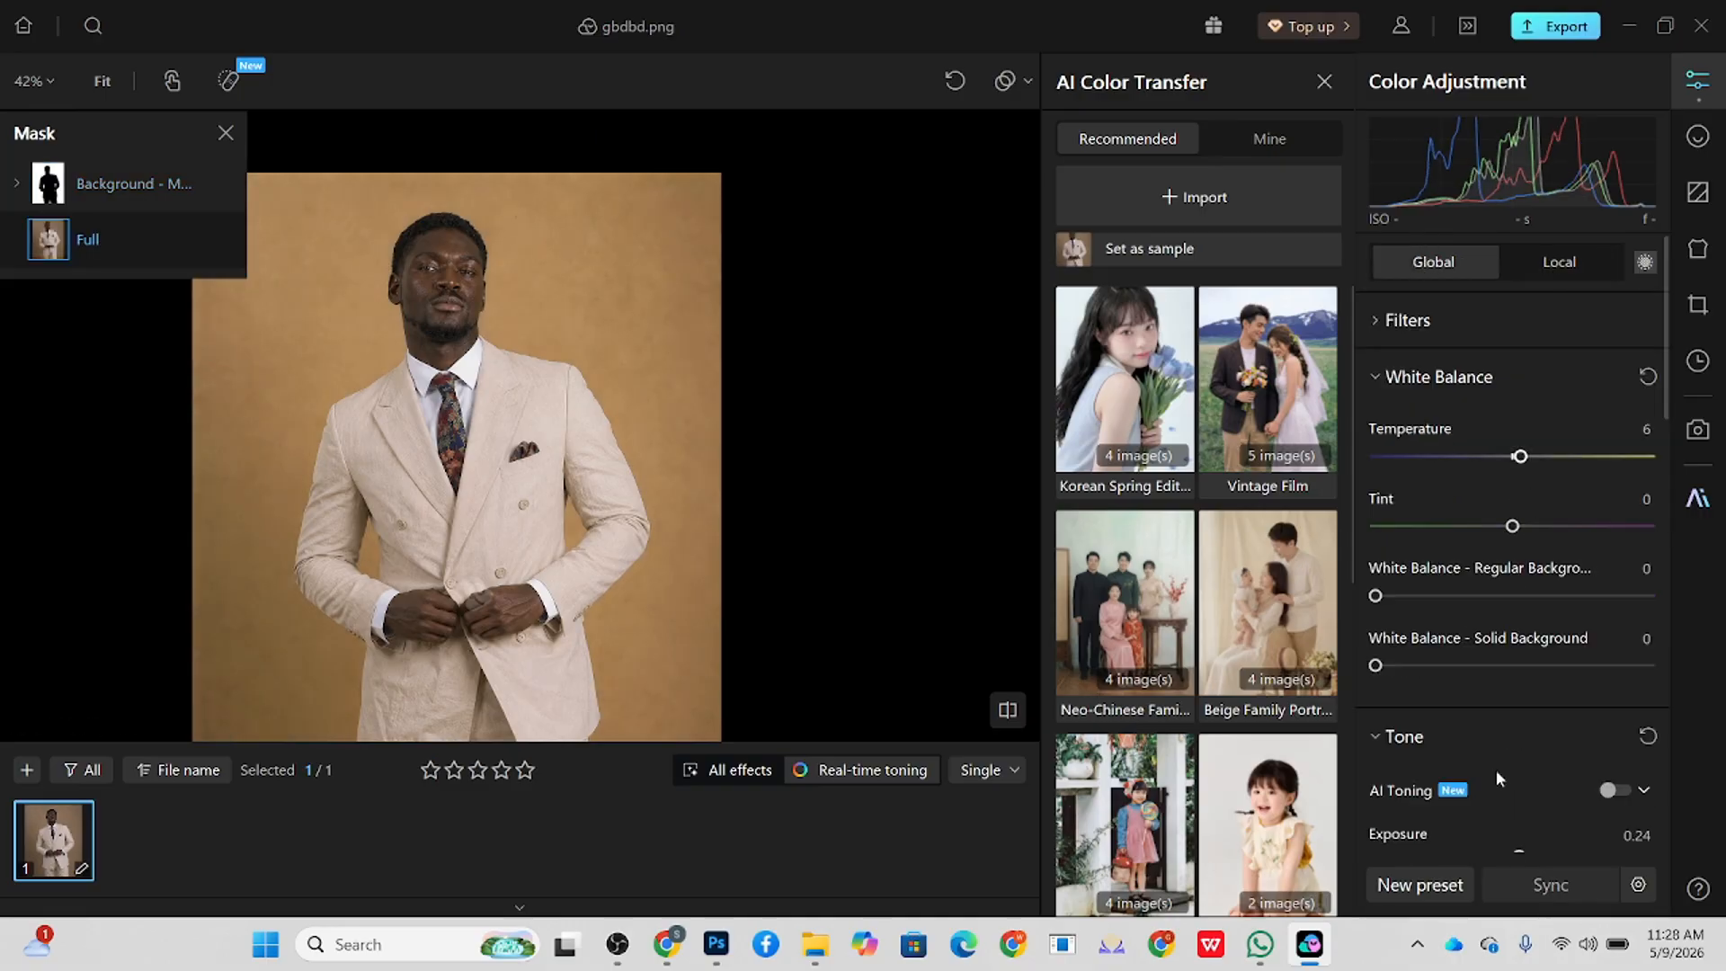
{"action": "scroll", "coordinate": [1493, 788], "scroll_direction": "down", "scroll_amount": 10}
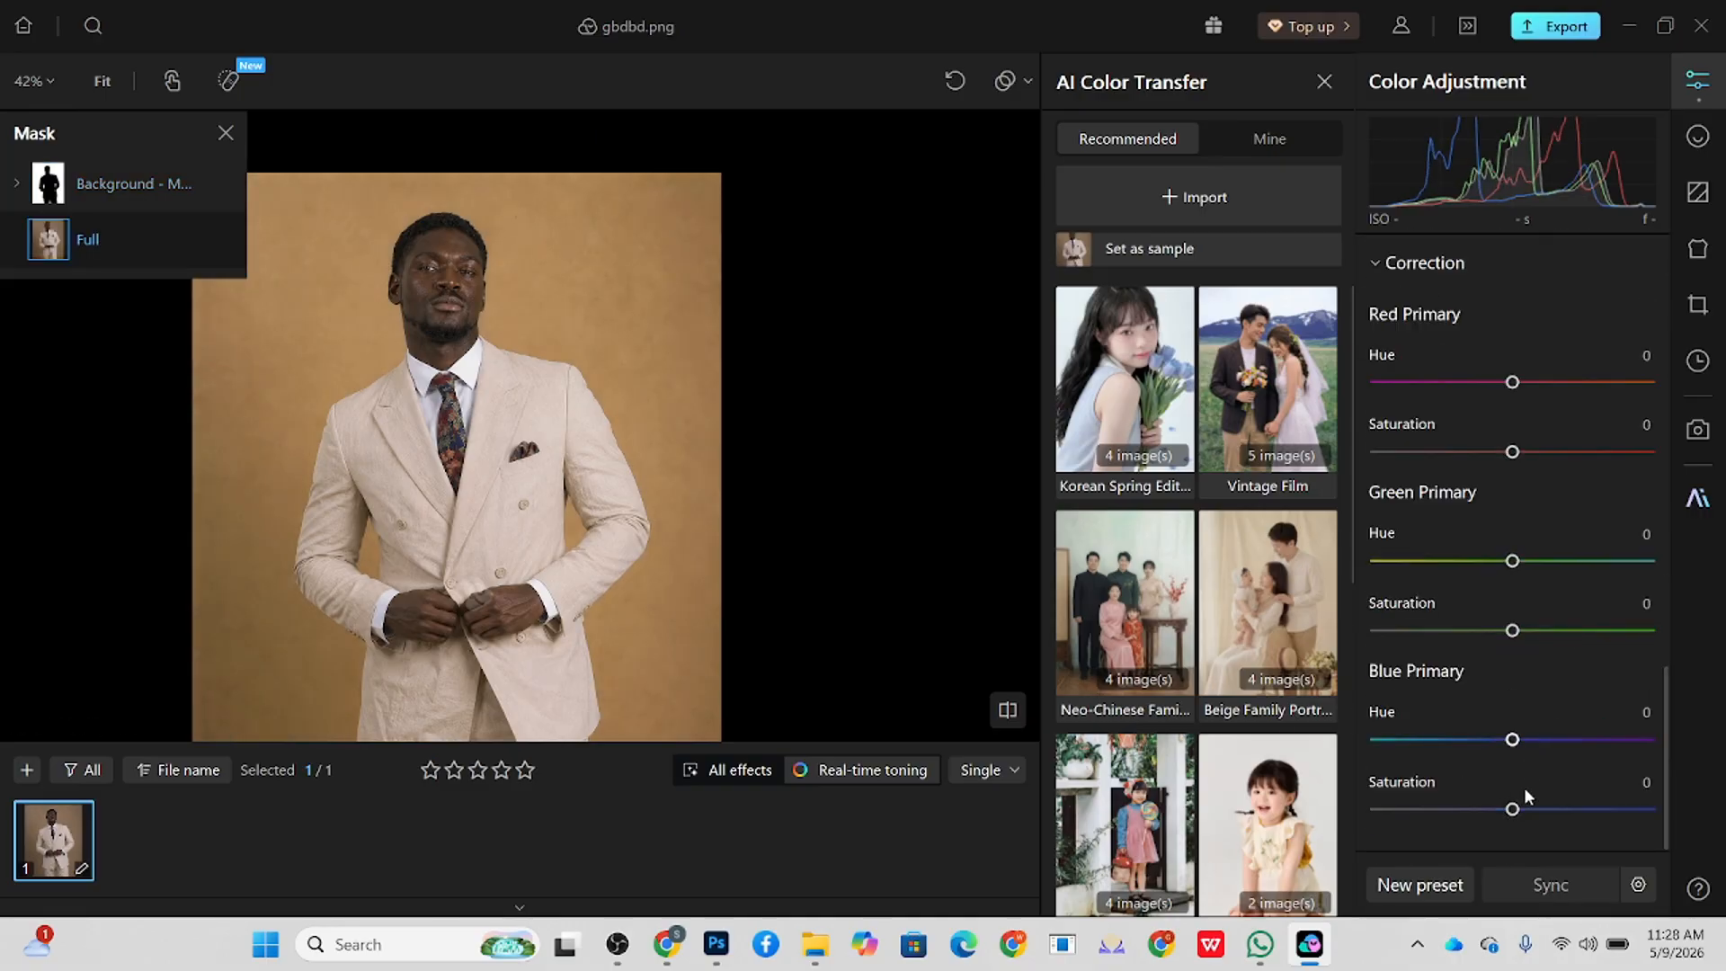
{"action": "left_click_drag", "start_coordinate": [1514, 809], "coordinate": [1556, 816]}
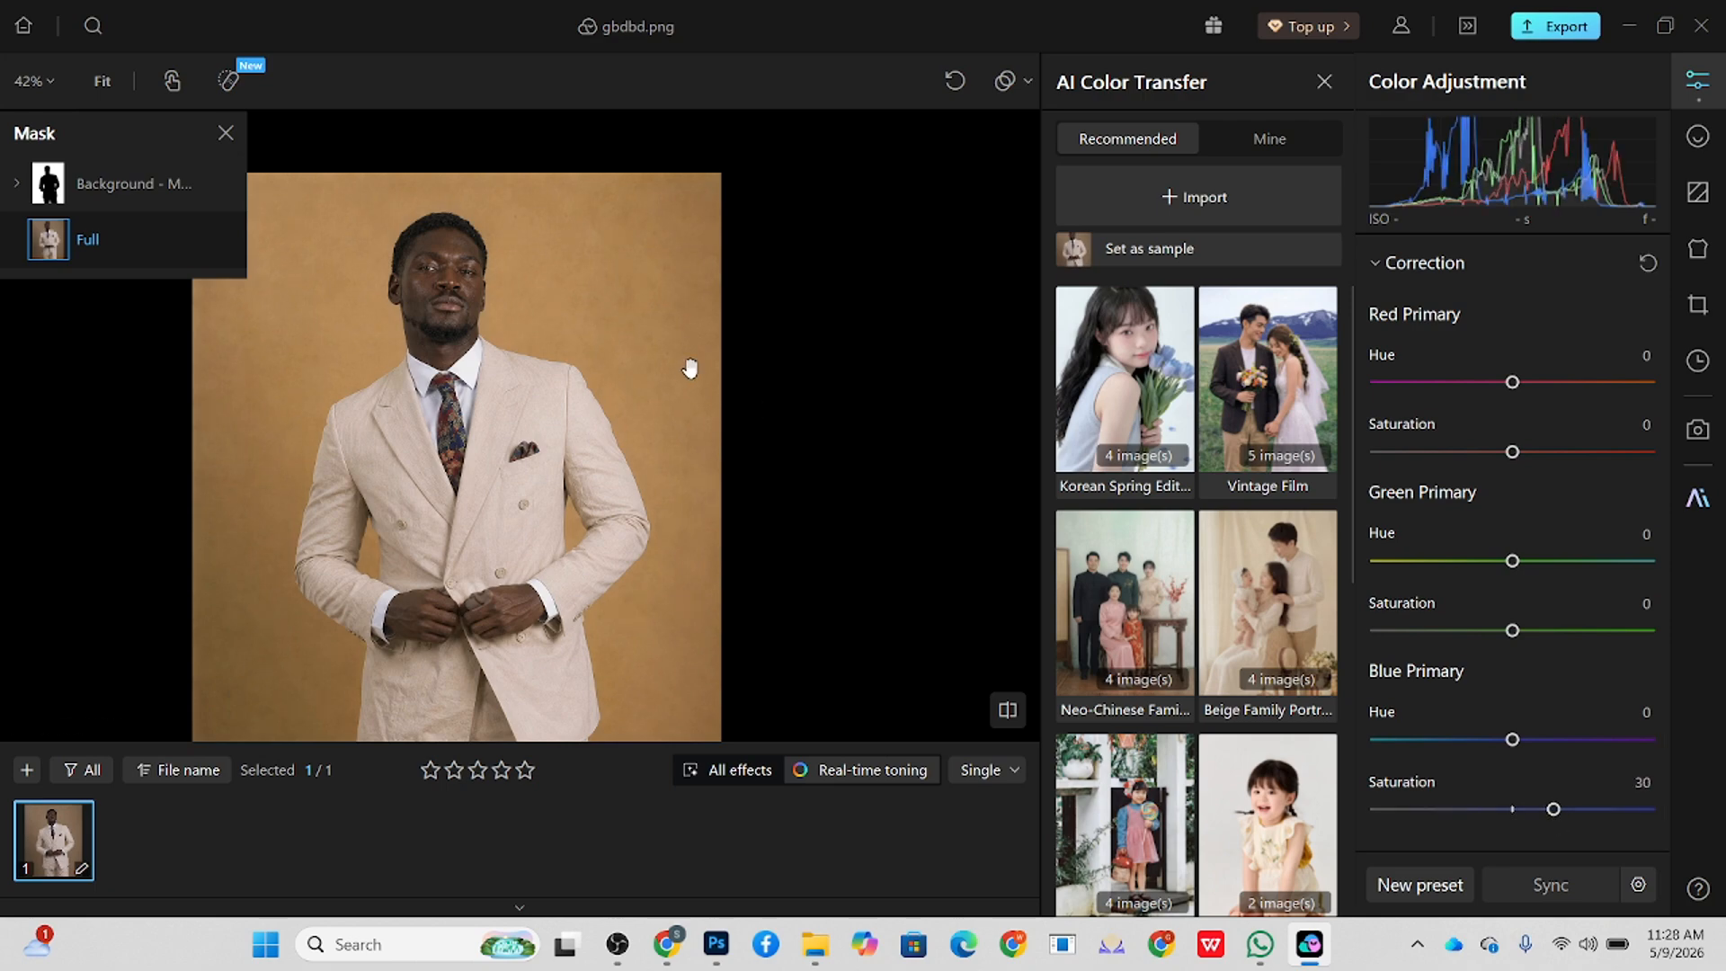
{"action": "key", "text": "space"}
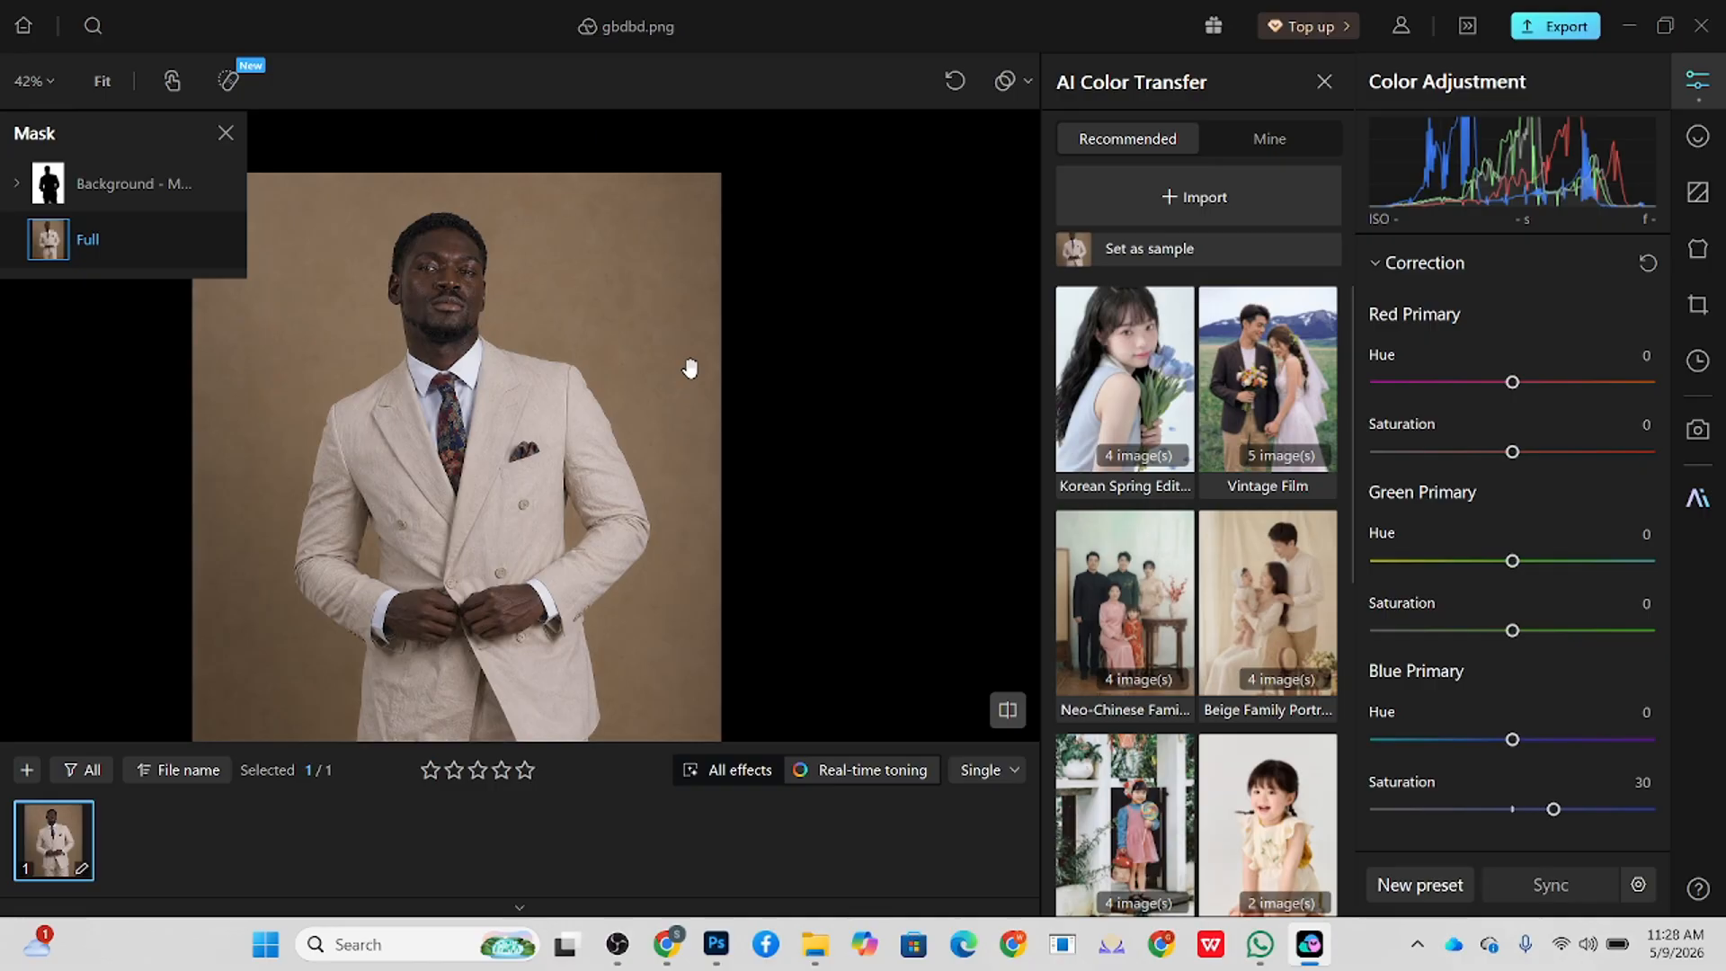
{"action": "key", "text": "space"}
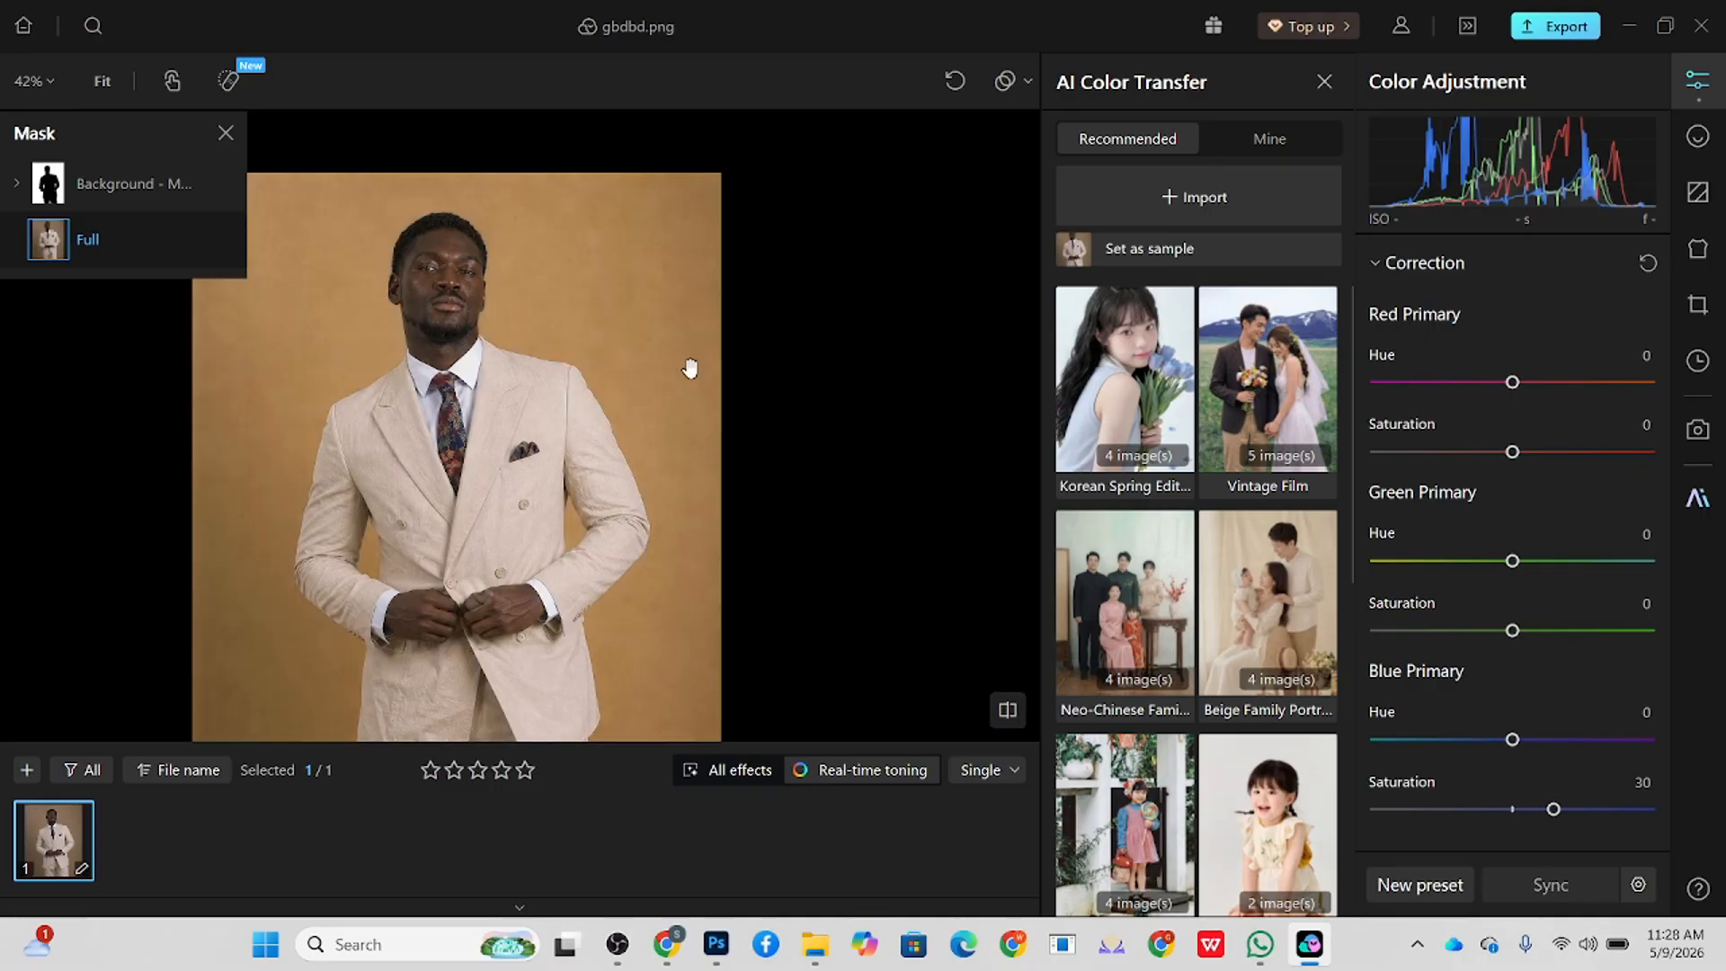
Step: Retouch the suit with Clothing Wrinkle Removal Pro at intensity 100 and Edge Smoothing at intensity 71
{"action": "left_click", "coordinate": [1698, 249]}
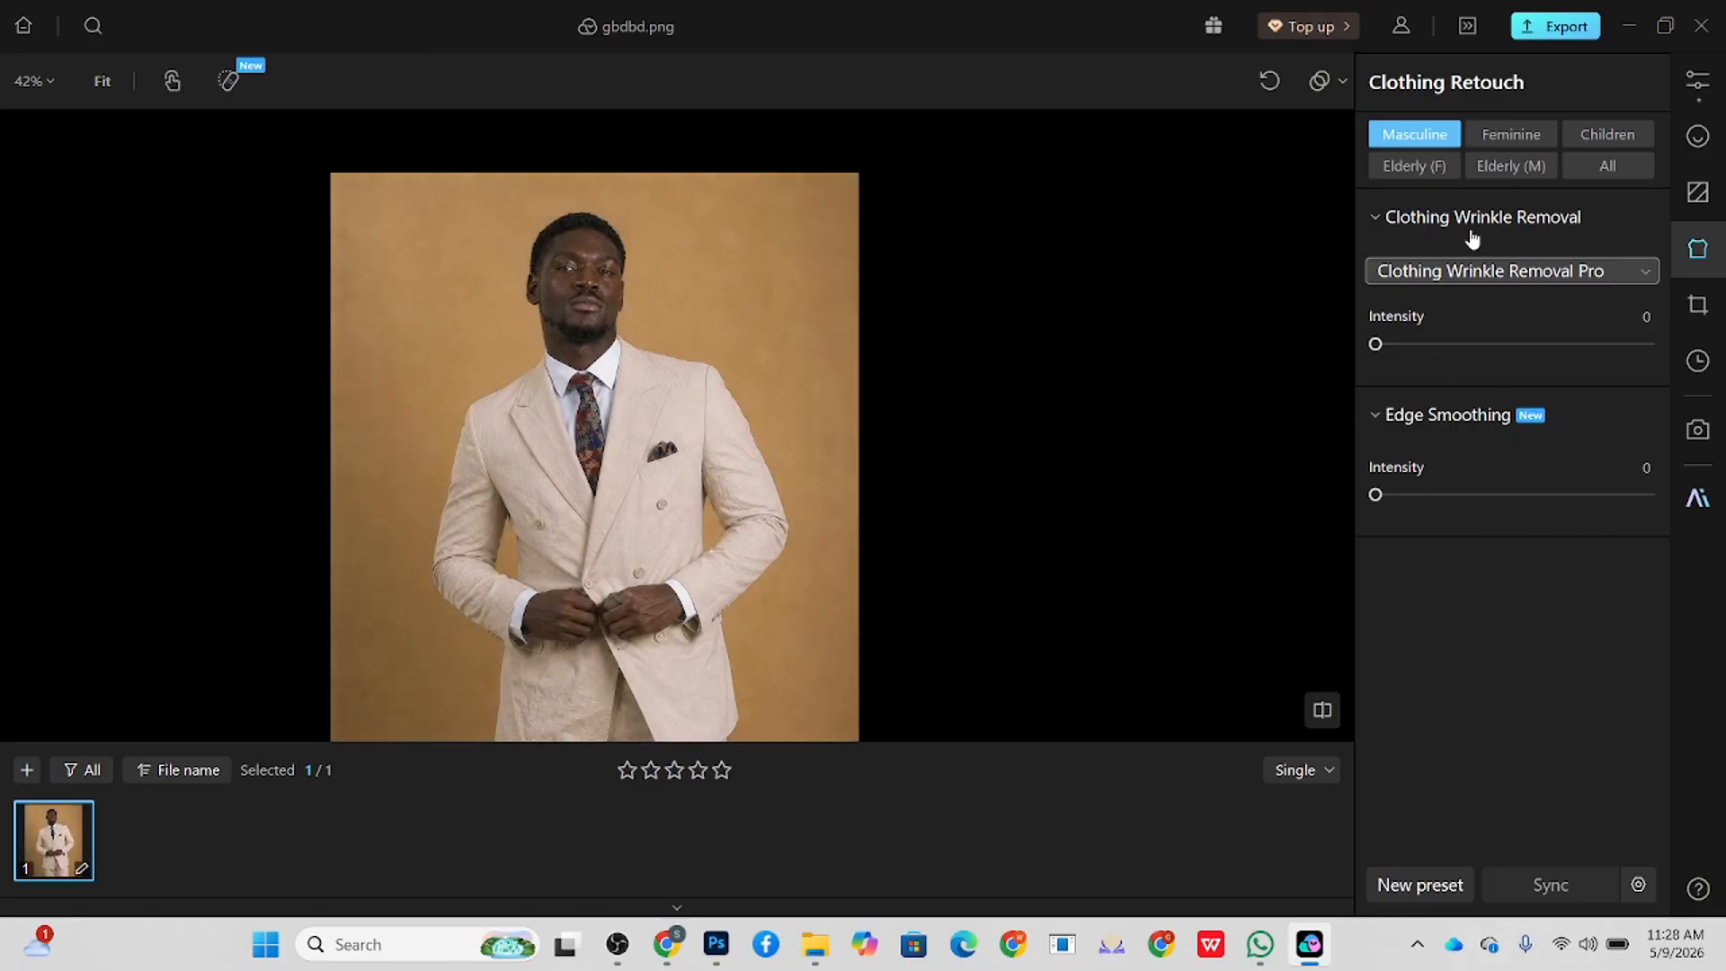
{"action": "left_click_drag", "start_coordinate": [1421, 345], "coordinate": [1670, 359]}
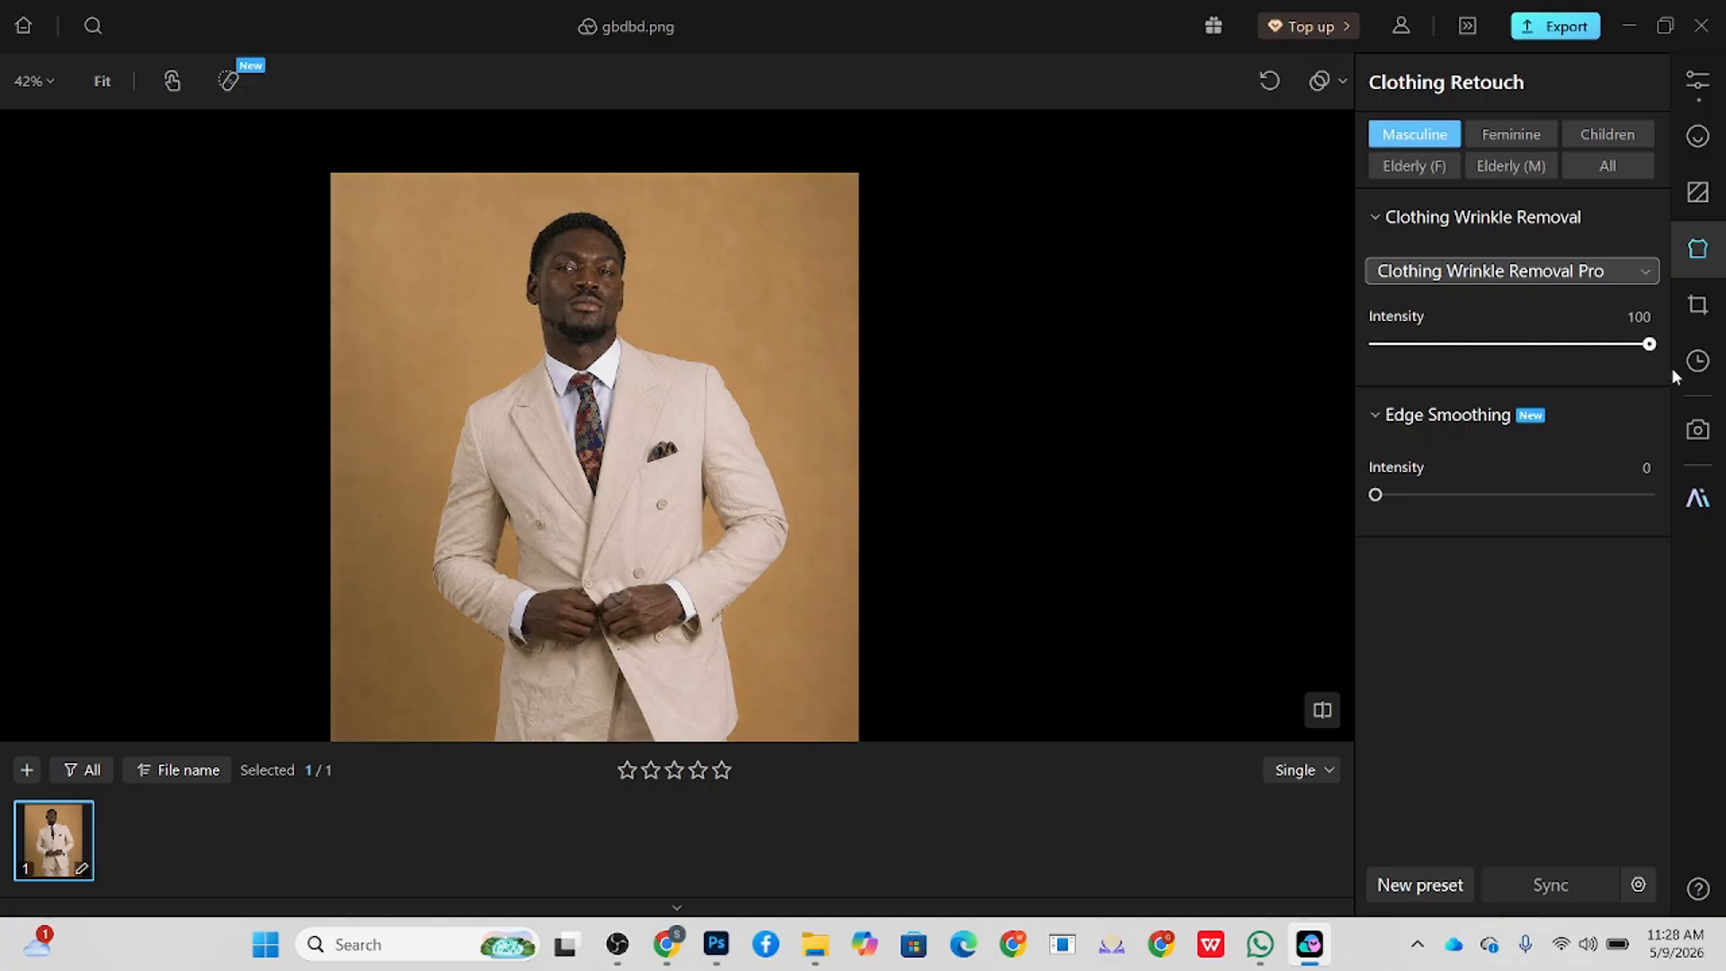
{"action": "left_click", "coordinate": [1597, 270]}
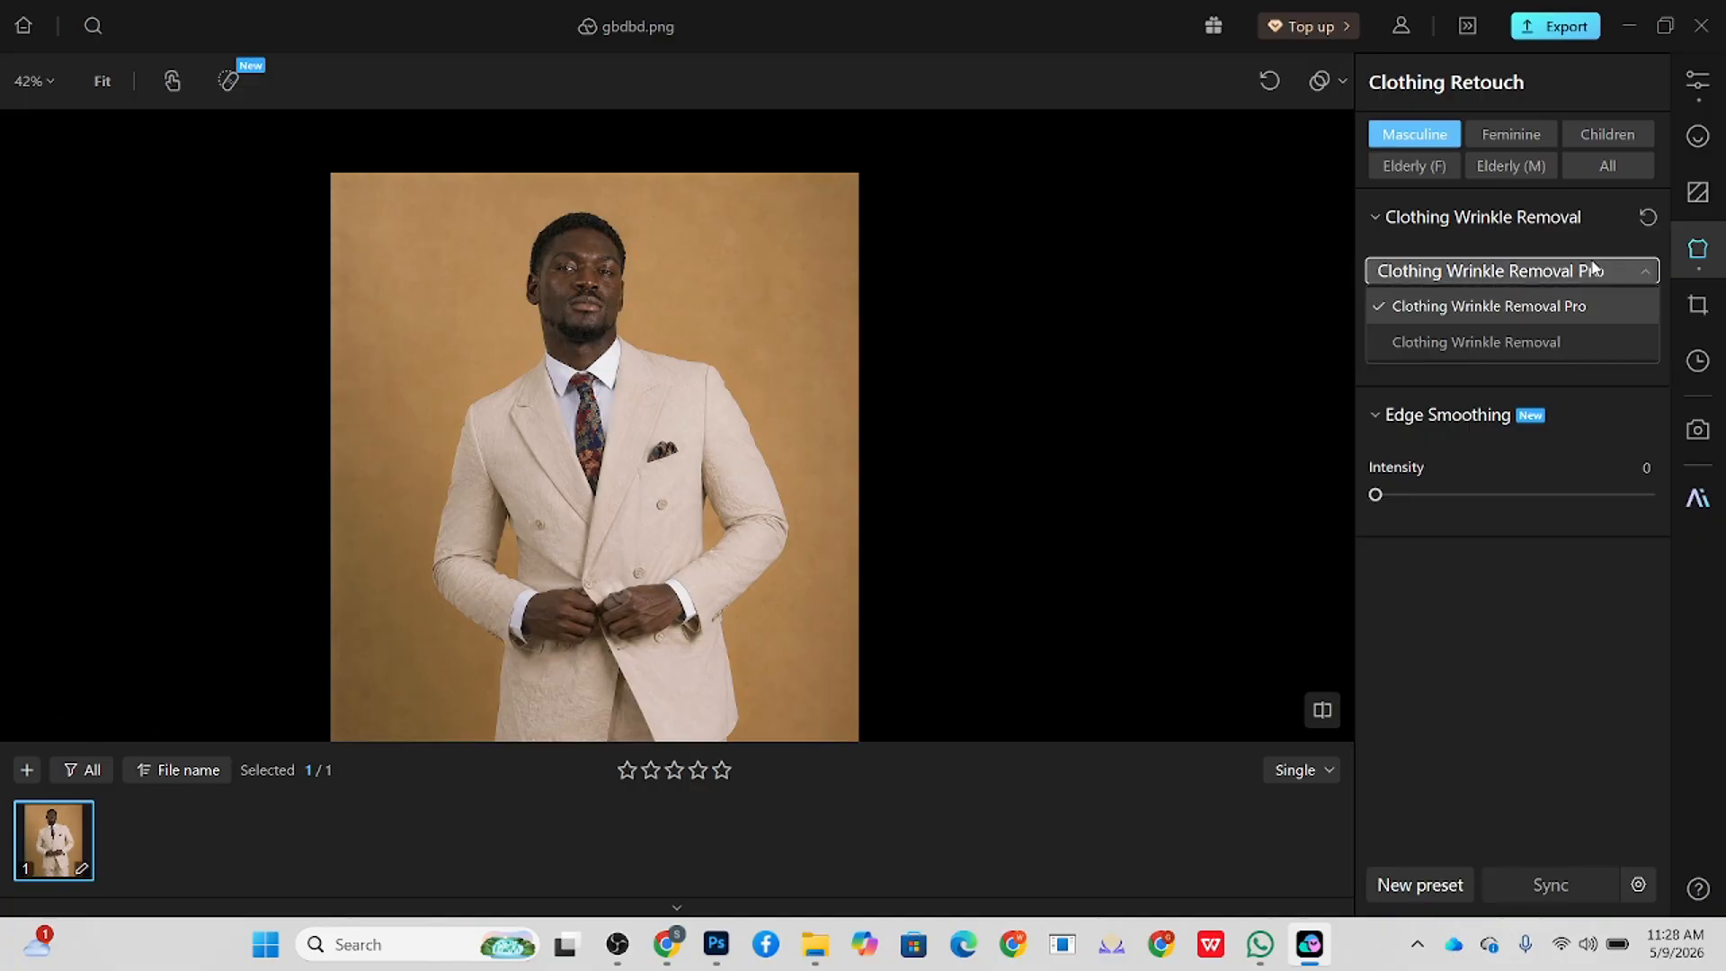
{"action": "left_click", "coordinate": [1507, 601]}
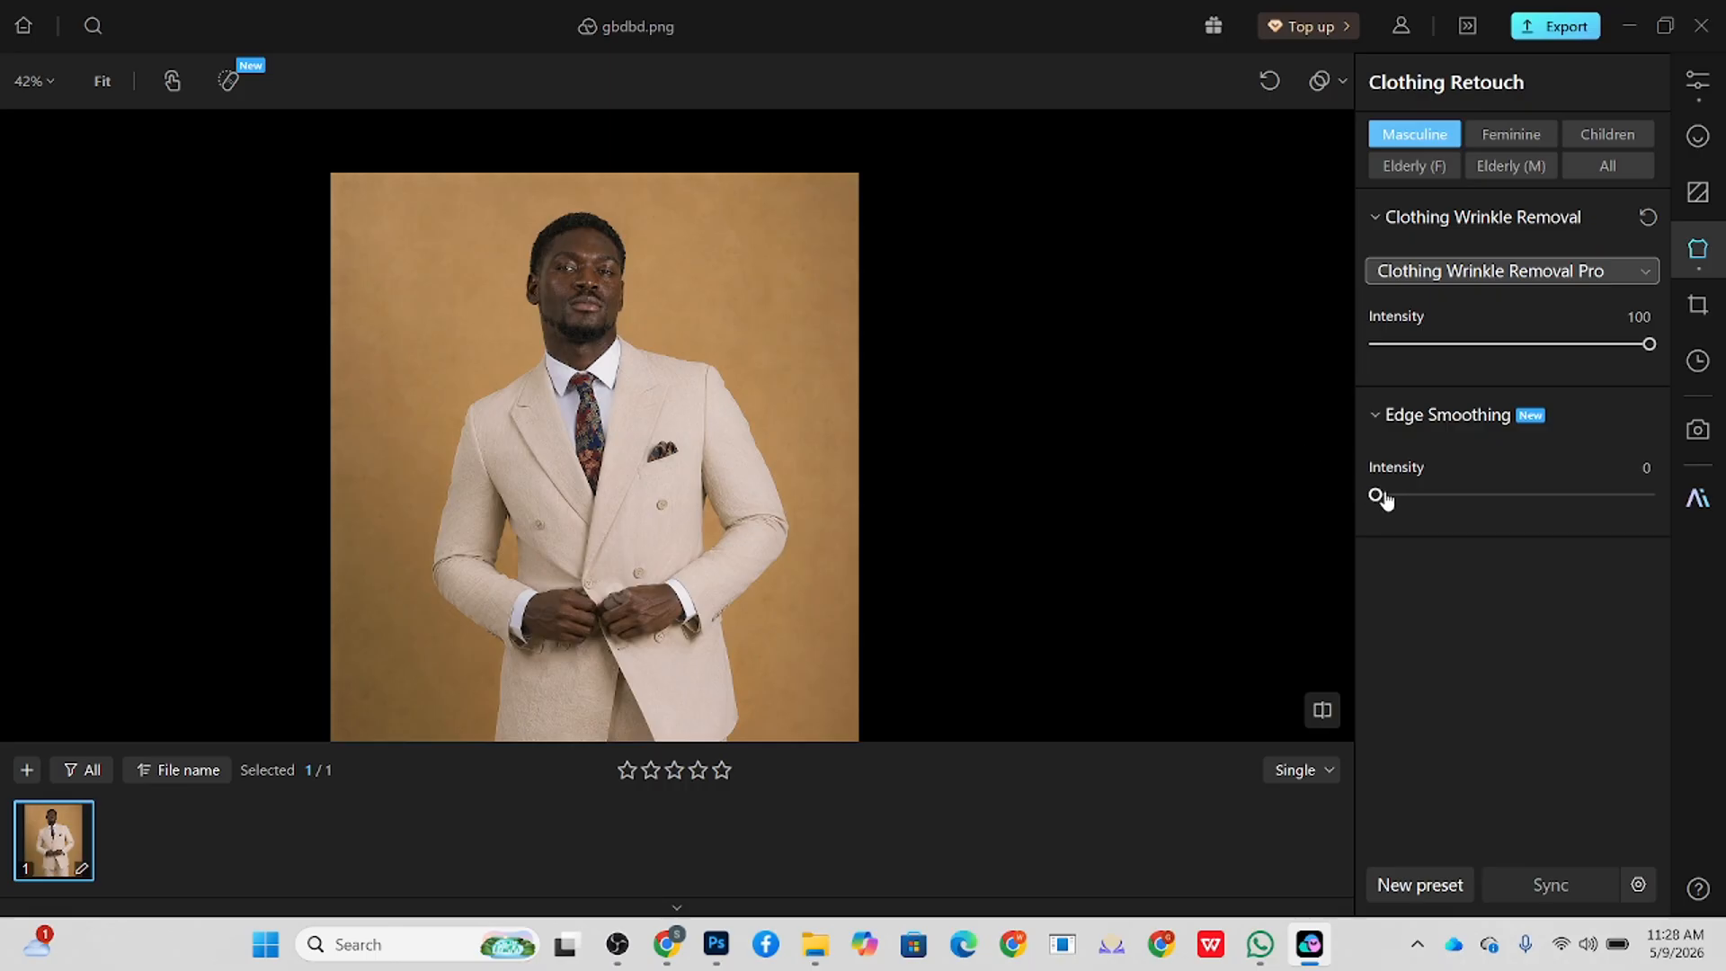
{"action": "left_click_drag", "start_coordinate": [1376, 495], "coordinate": [1638, 603]}
{"action": "left_click_drag", "start_coordinate": [1649, 496], "coordinate": [1572, 501]}
{"action": "left_click_drag", "start_coordinate": [637, 543], "coordinate": [631, 497]}
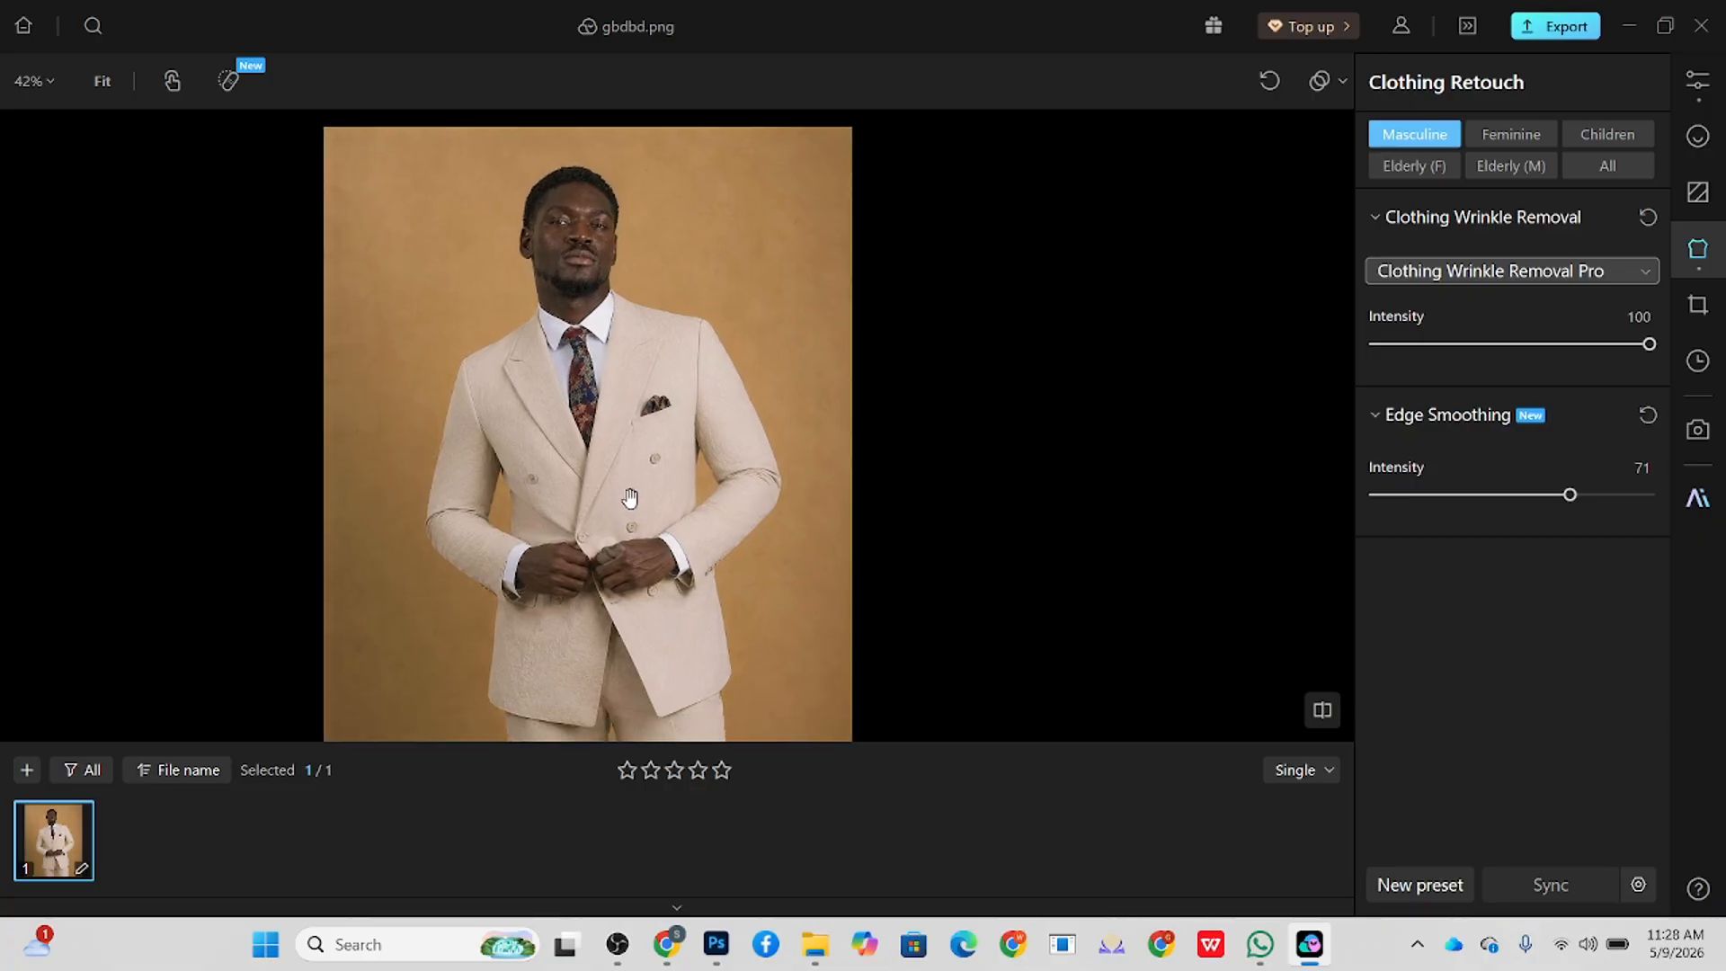
{"action": "left_click_drag", "start_coordinate": [630, 497], "coordinate": [620, 487]}
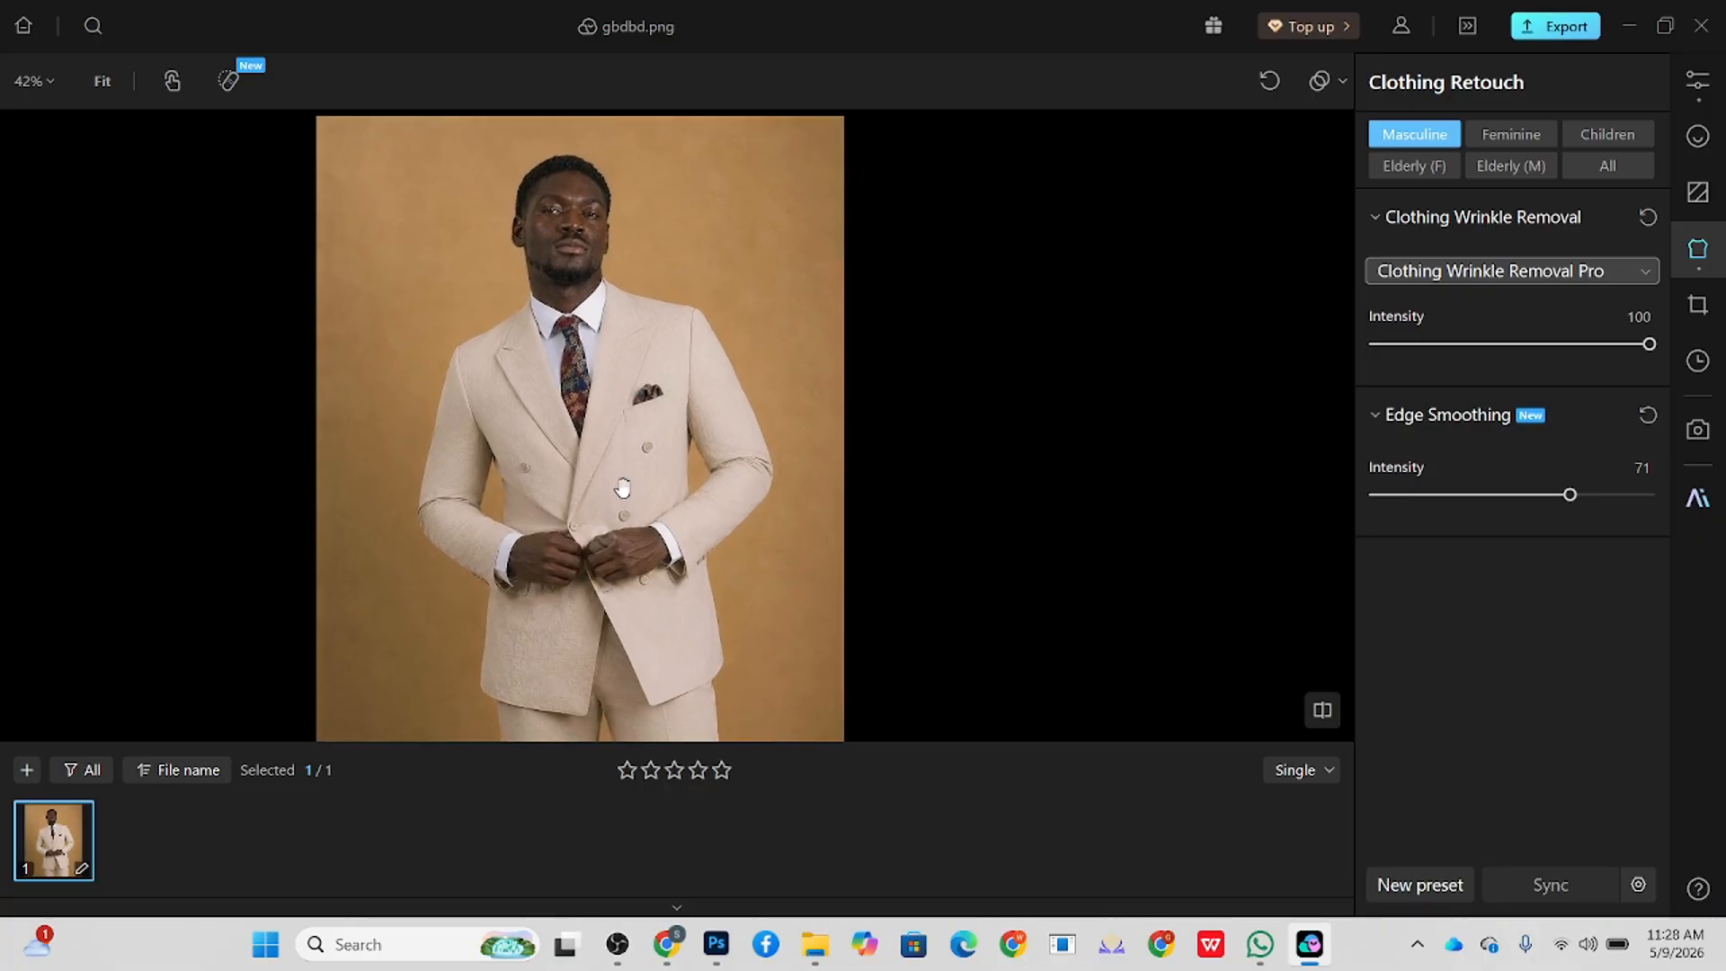
Step: Set Face Defocus Repair to 100 in the masculine portrait retouch settings
{"action": "left_click", "coordinate": [1702, 153]}
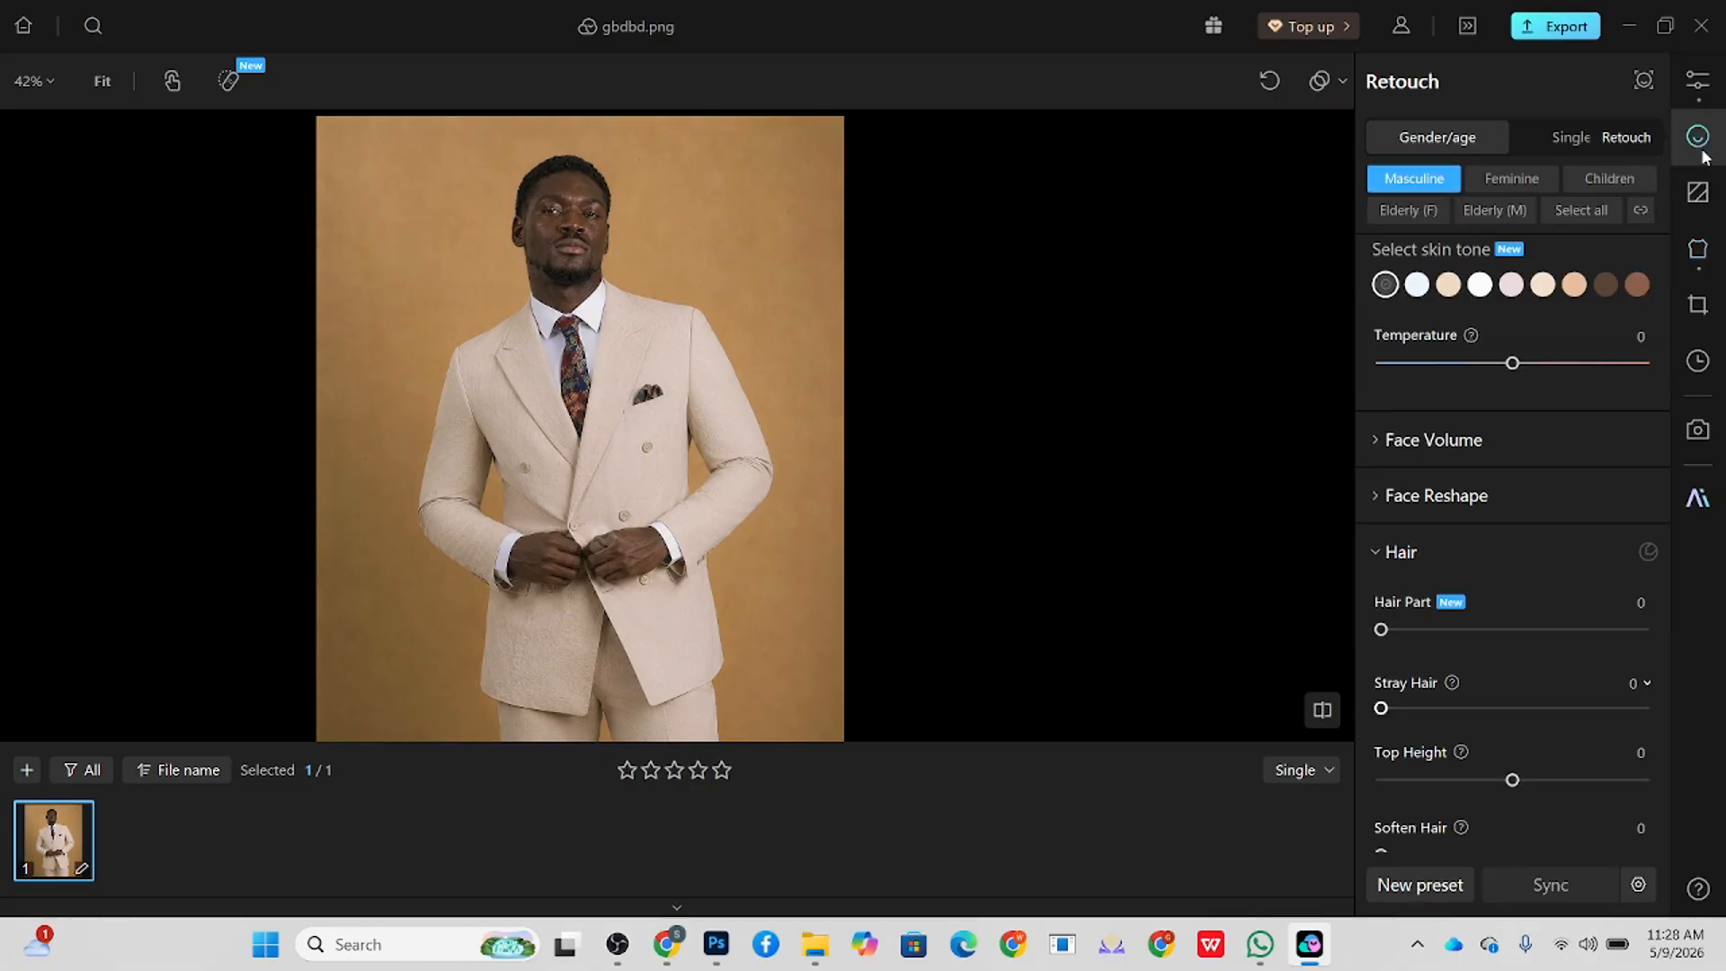
{"action": "scroll", "coordinate": [1543, 539], "scroll_direction": "down", "scroll_amount": 5}
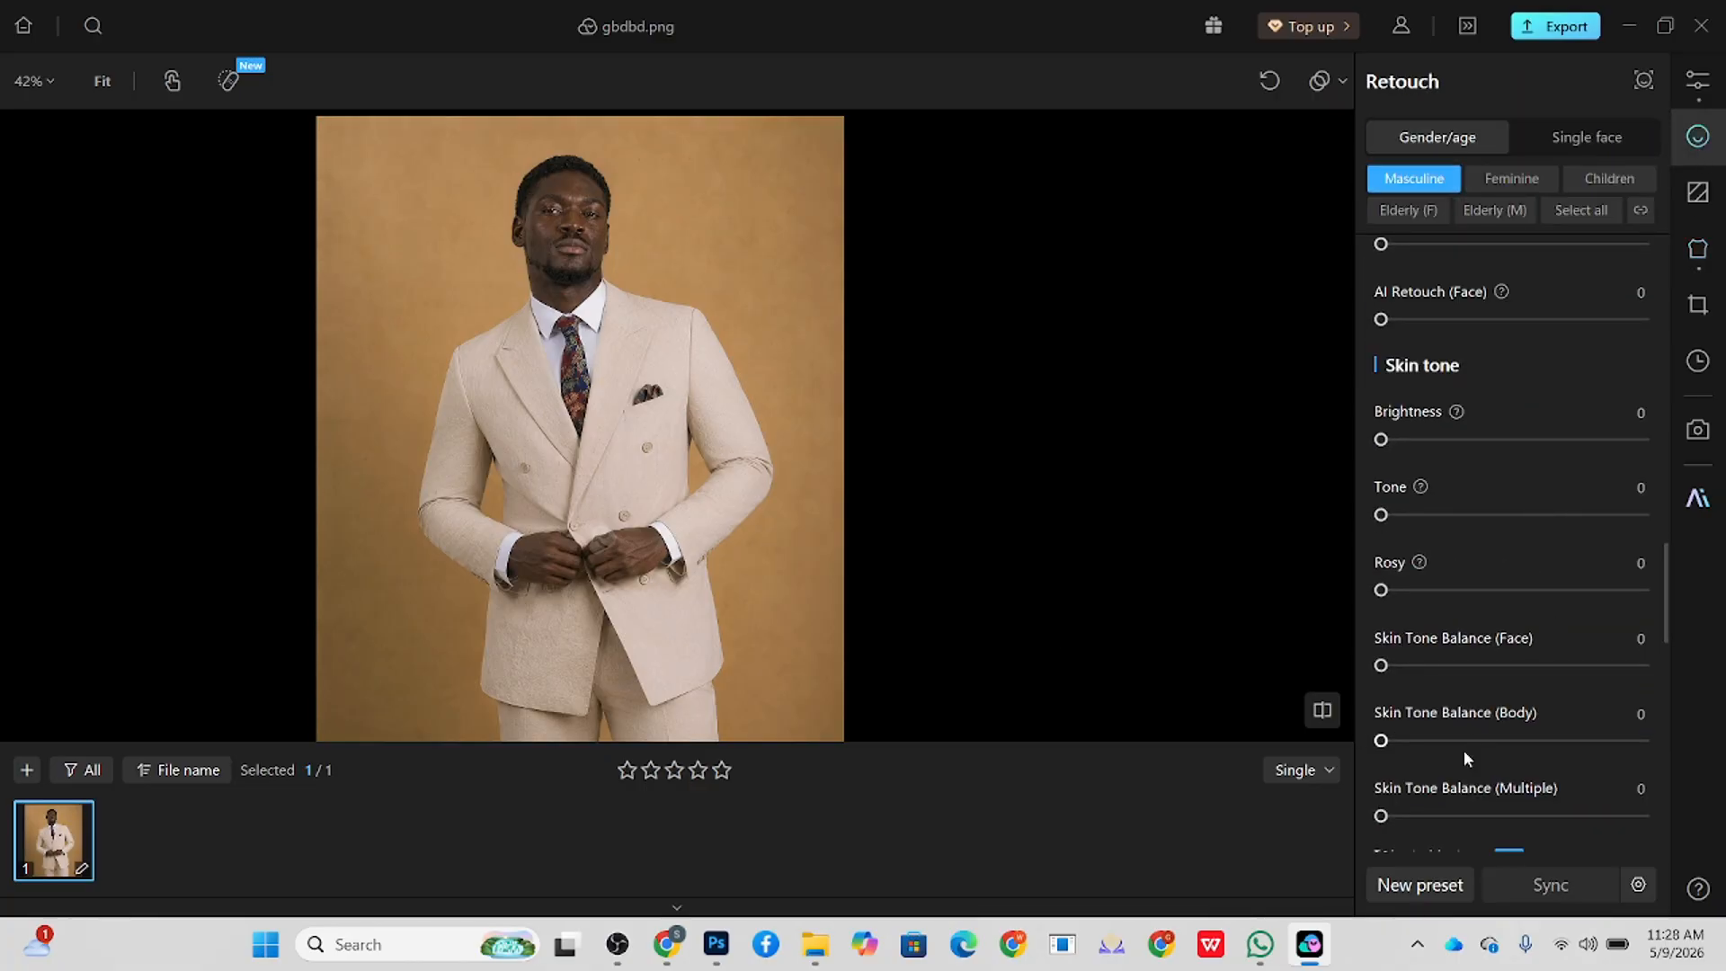
{"action": "scroll", "coordinate": [1548, 525], "scroll_direction": "up", "scroll_amount": 6}
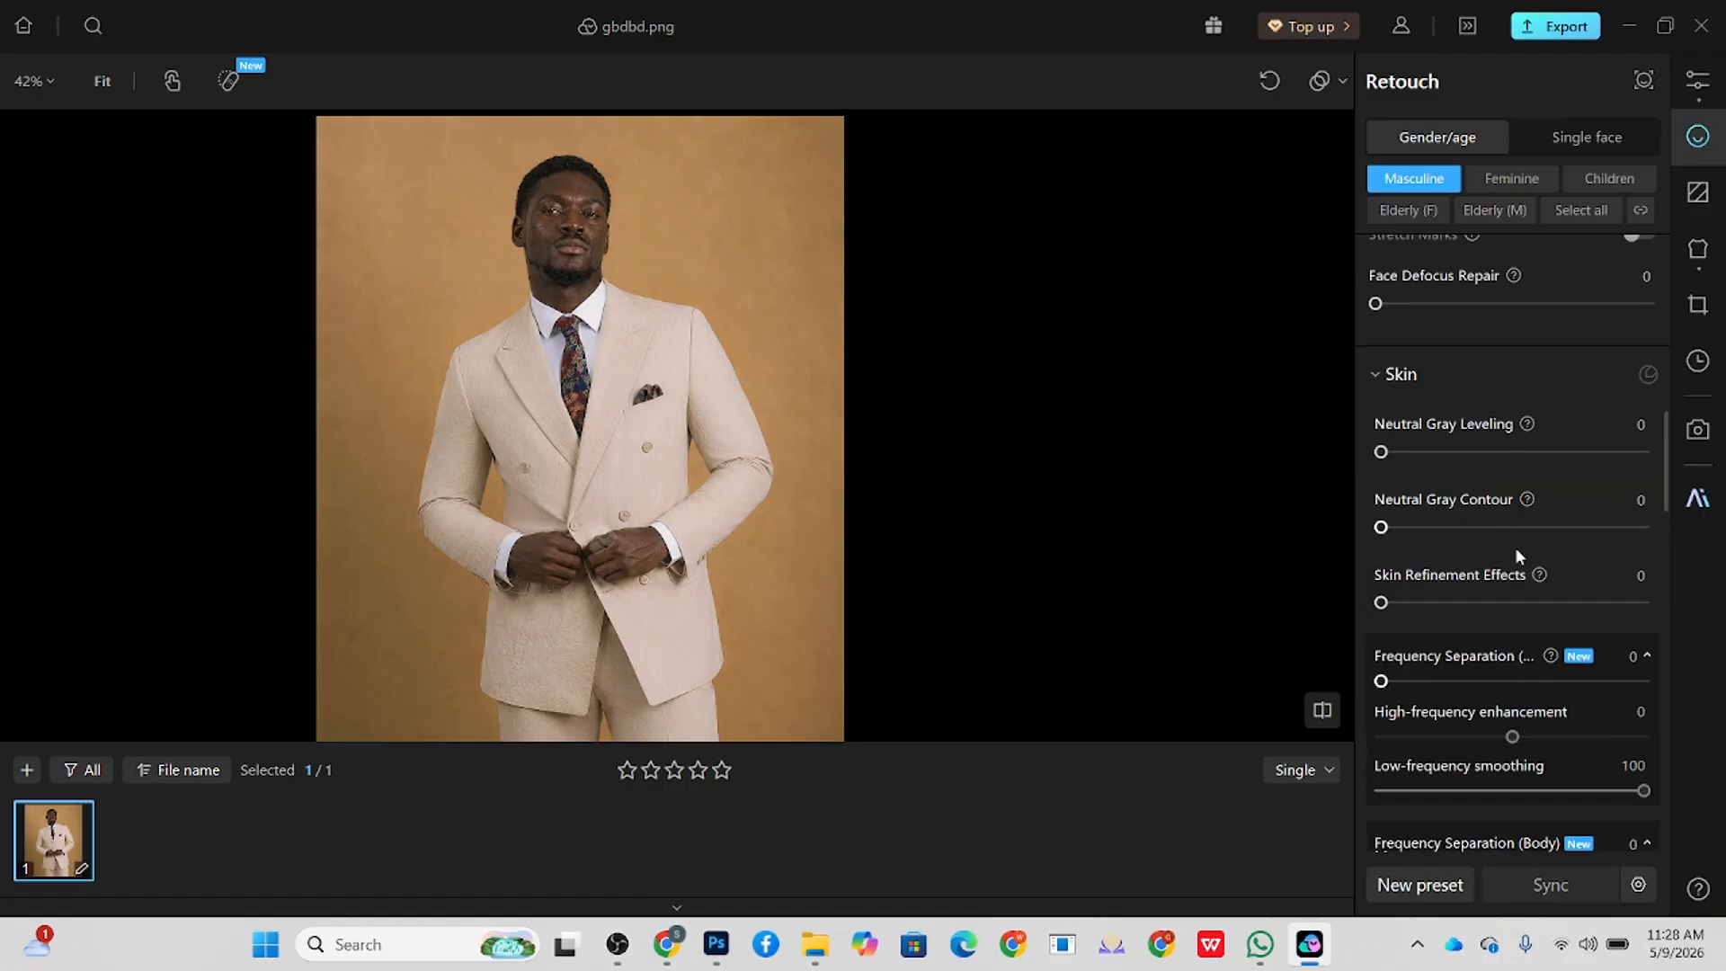
{"action": "scroll", "coordinate": [1520, 553], "scroll_direction": "up", "scroll_amount": 2}
{"action": "left_click_drag", "start_coordinate": [1375, 506], "coordinate": [1650, 506]}
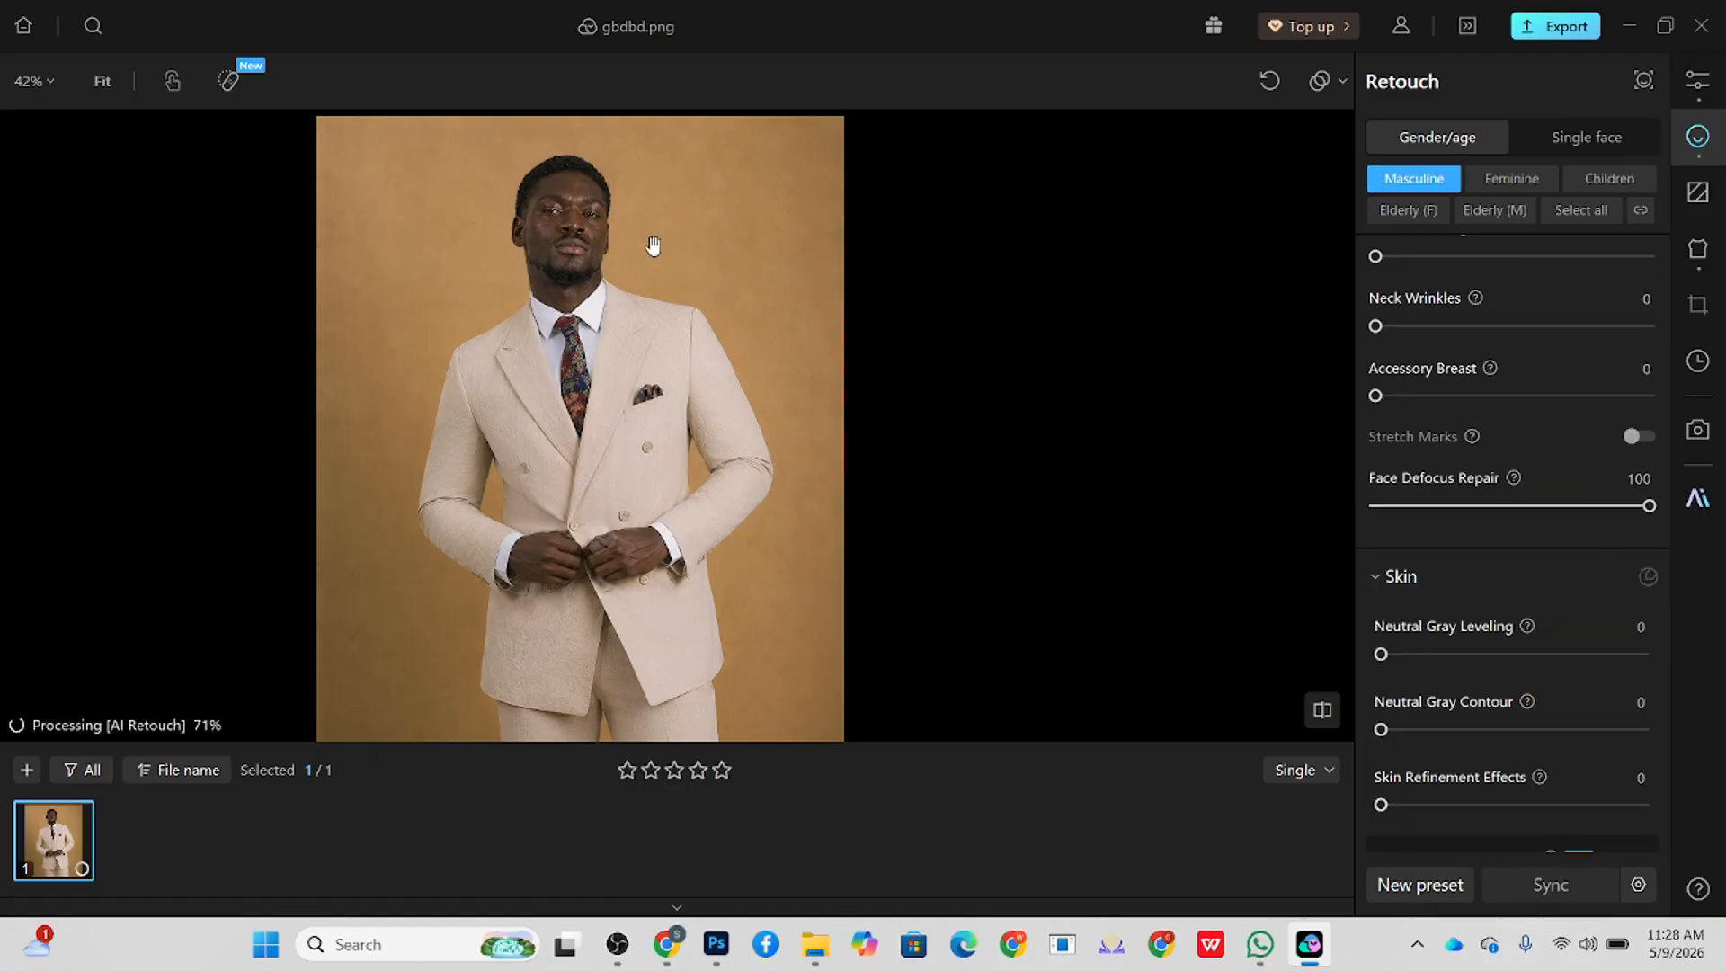
Step: Set the face's Frequency Separation to 89 with High-frequency enhancement at 10
{"action": "scroll", "coordinate": [653, 248], "scroll_direction": "up", "scroll_amount": 5}
{"action": "left_click_drag", "start_coordinate": [589, 362], "coordinate": [613, 471]}
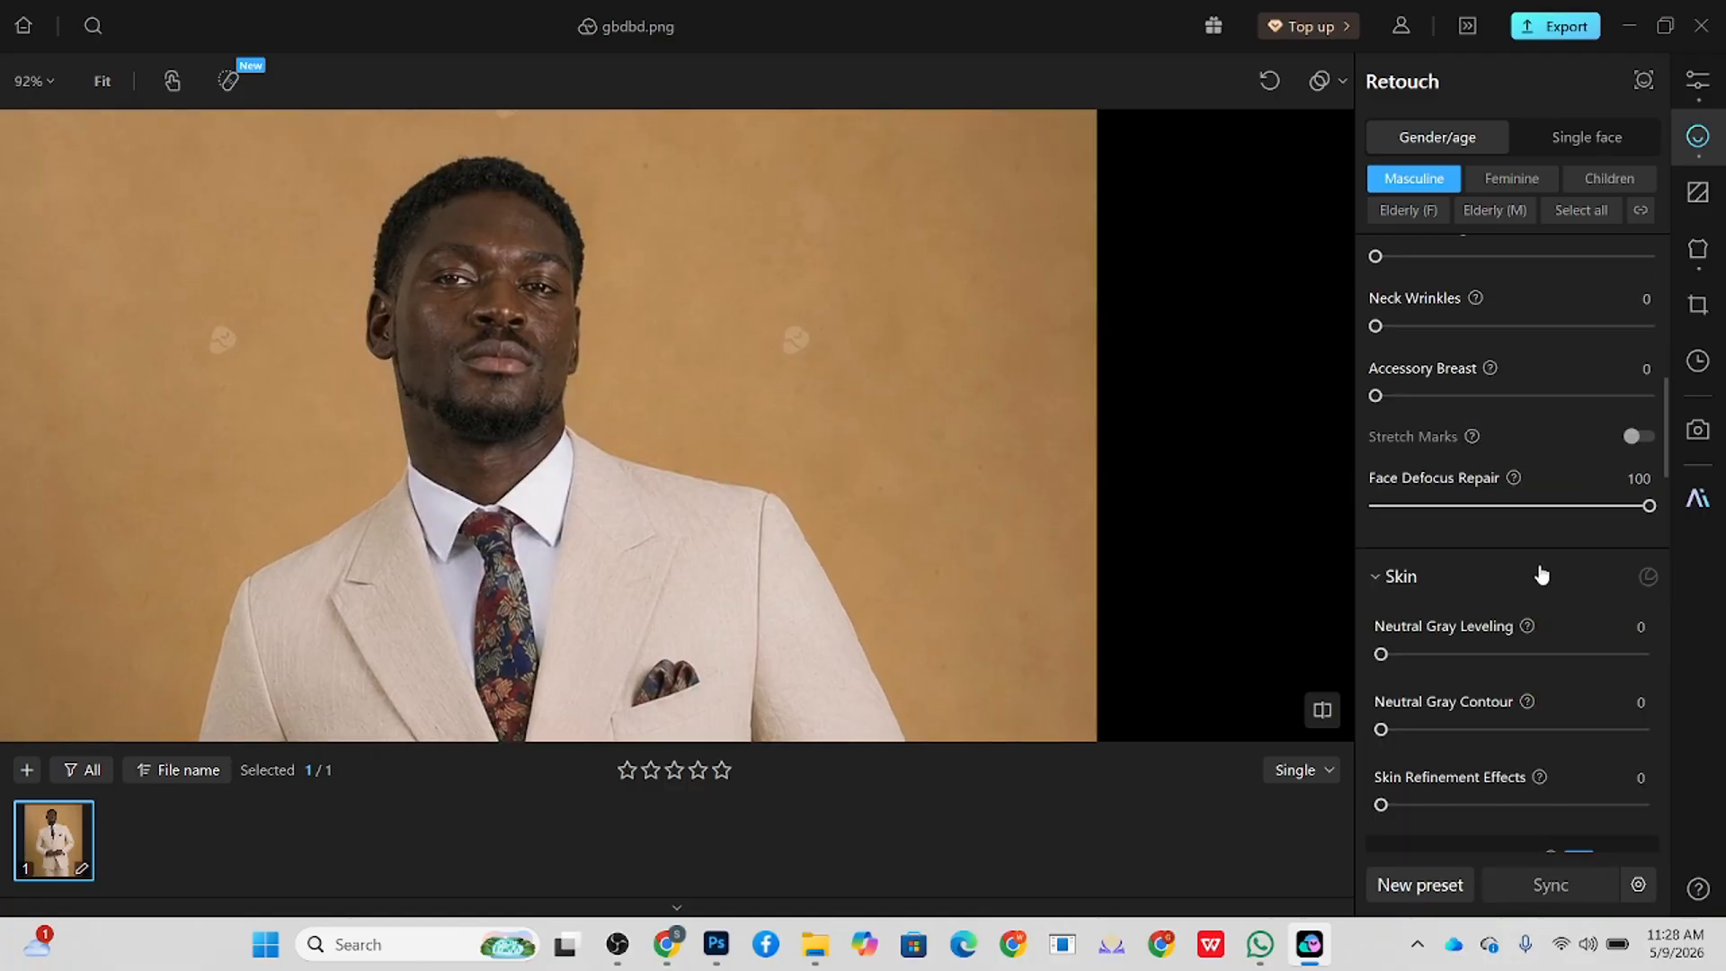
{"action": "scroll", "coordinate": [1427, 614], "scroll_direction": "down", "scroll_amount": 2}
{"action": "scroll", "coordinate": [1468, 602], "scroll_direction": "down", "scroll_amount": 1}
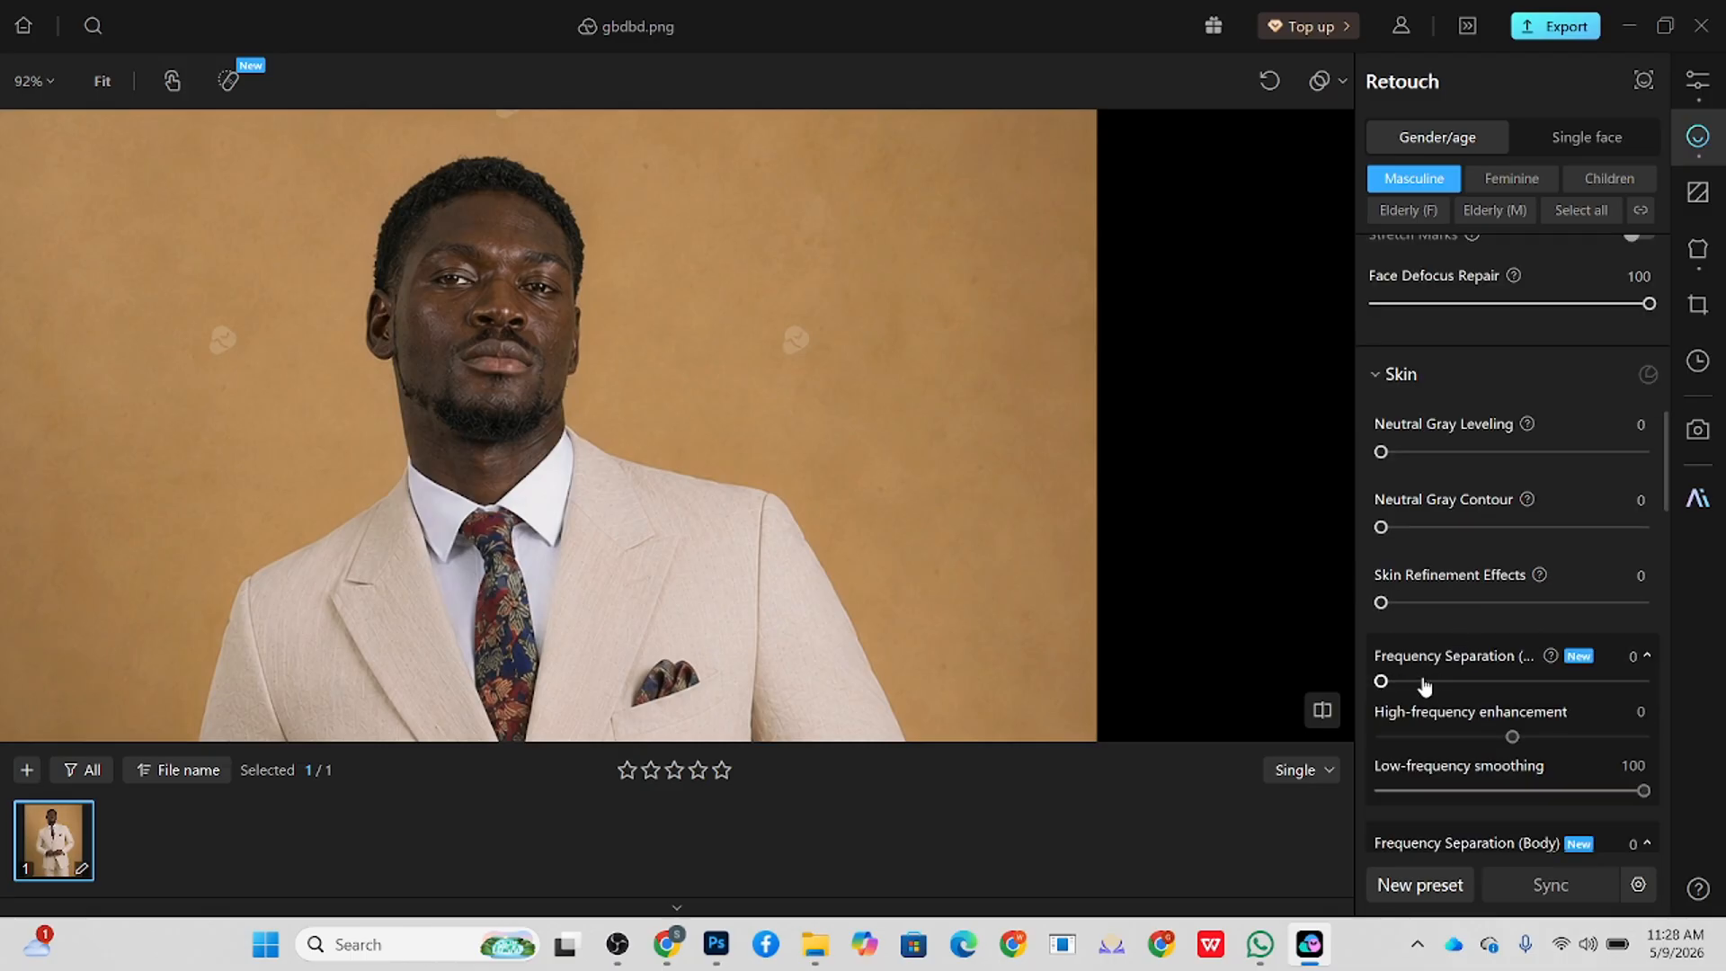
{"action": "left_click_drag", "start_coordinate": [1424, 682], "coordinate": [1616, 681]}
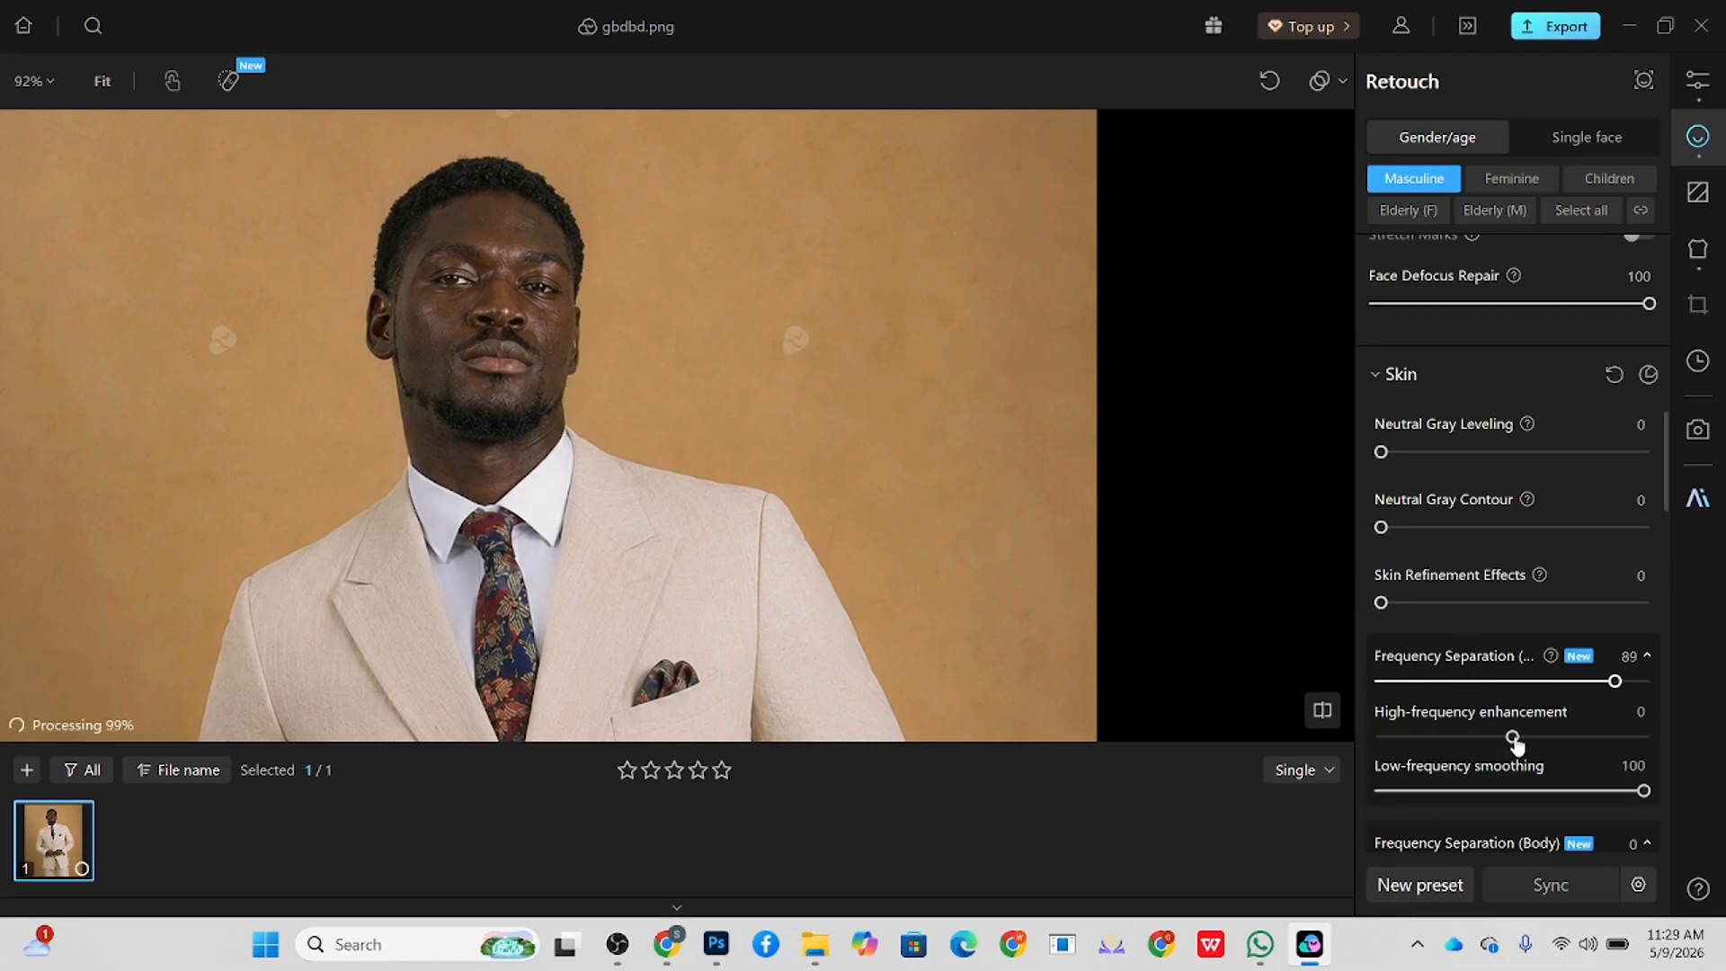
{"action": "left_click_drag", "start_coordinate": [1515, 737], "coordinate": [1526, 737]}
Step: Set the skin's Neutral Gray Leveling to 82, Neutral Gray Contour to 65 and Skin Refinement Effects to 53
{"action": "left_click_drag", "start_coordinate": [1444, 602], "coordinate": [1497, 603]}
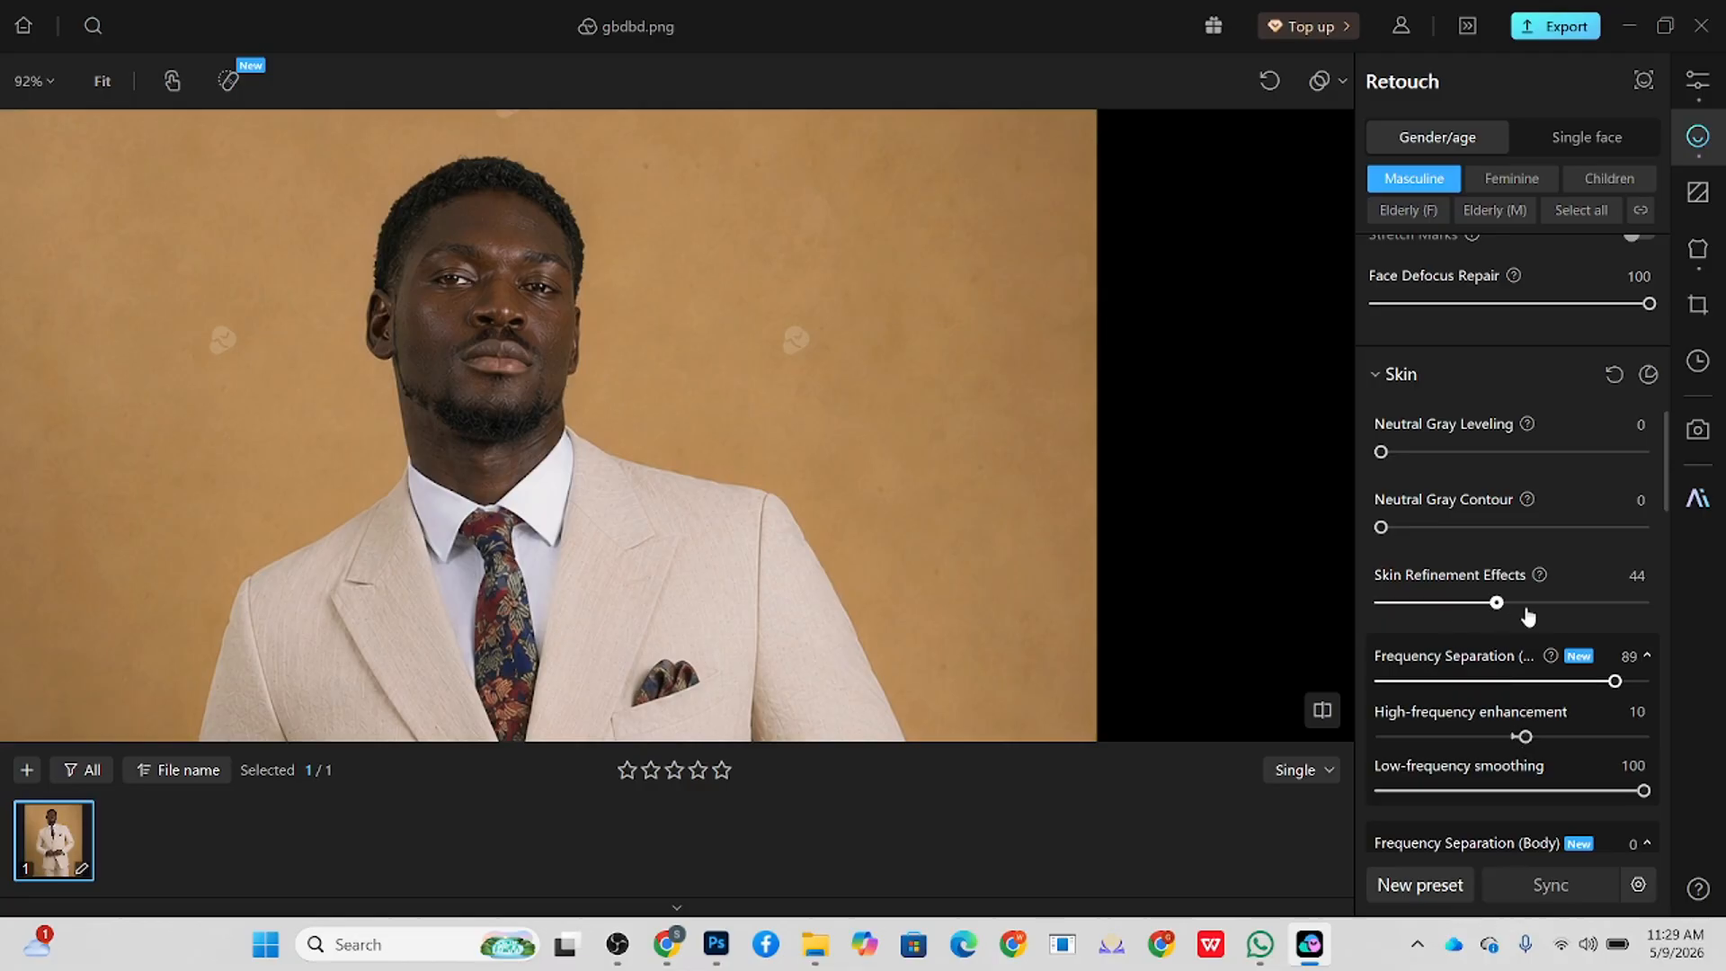
{"action": "left_click", "coordinate": [1529, 604]}
{"action": "left_click_drag", "start_coordinate": [1381, 452], "coordinate": [1598, 462]}
{"action": "left_click_drag", "start_coordinate": [1530, 602], "coordinate": [1586, 604]}
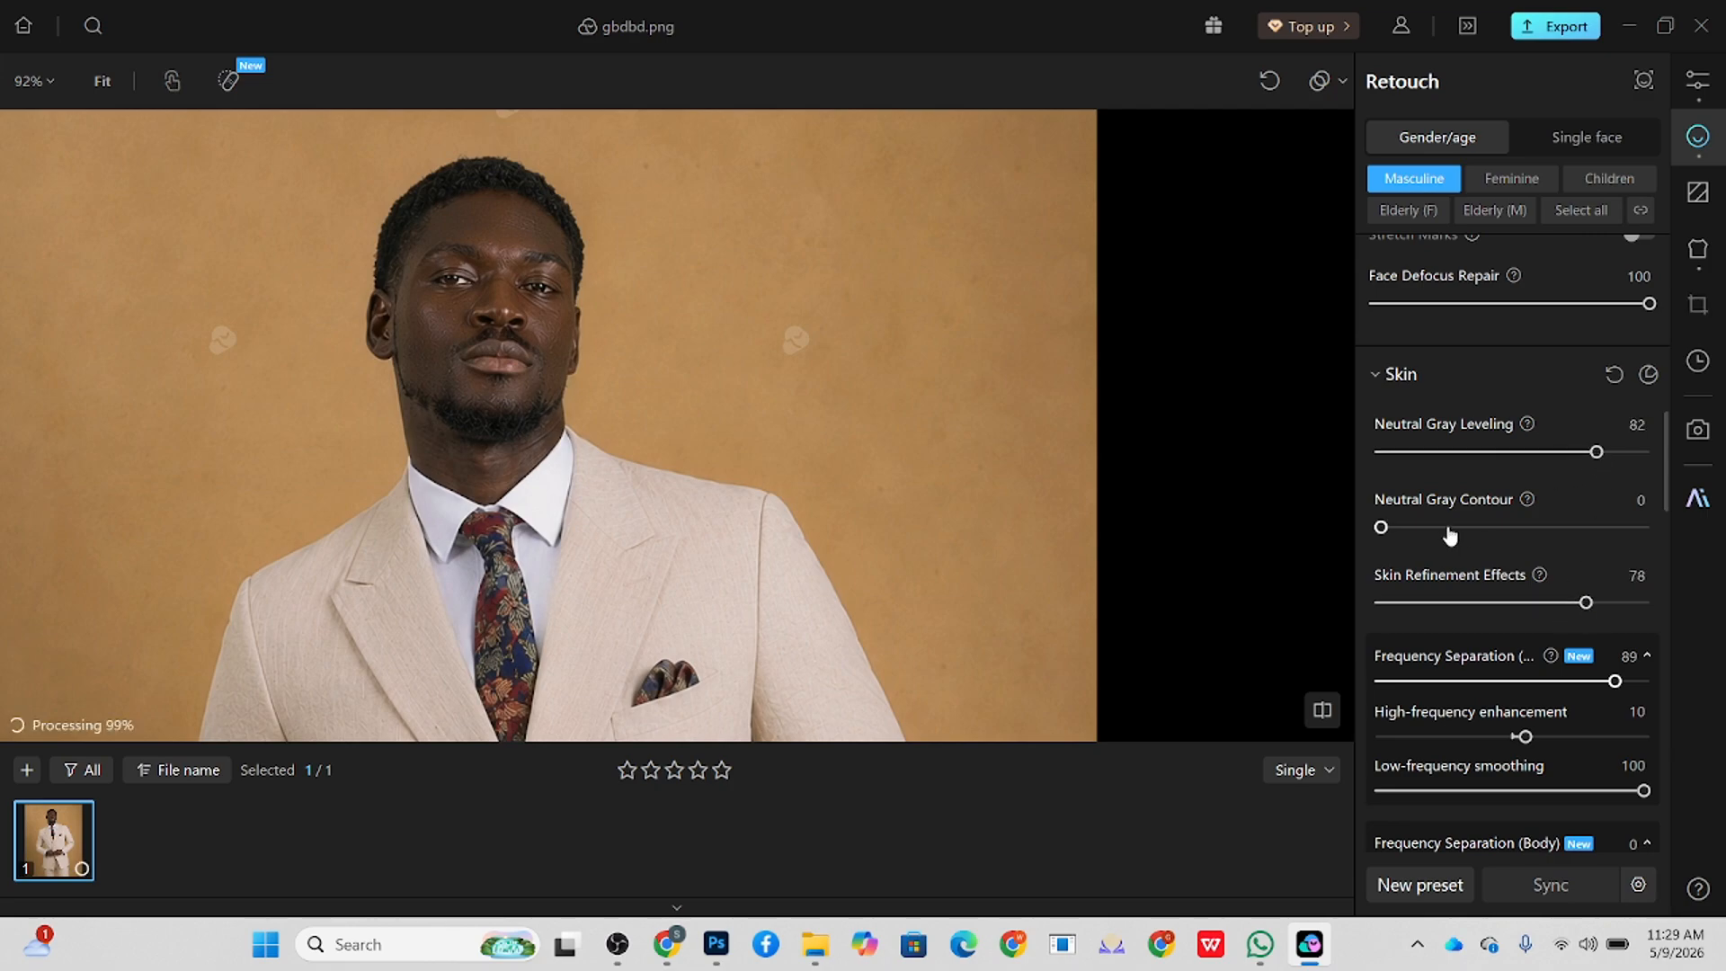
{"action": "left_click_drag", "start_coordinate": [1451, 536], "coordinate": [1520, 610]}
{"action": "scroll", "coordinate": [774, 269], "scroll_direction": "down", "scroll_amount": 3}
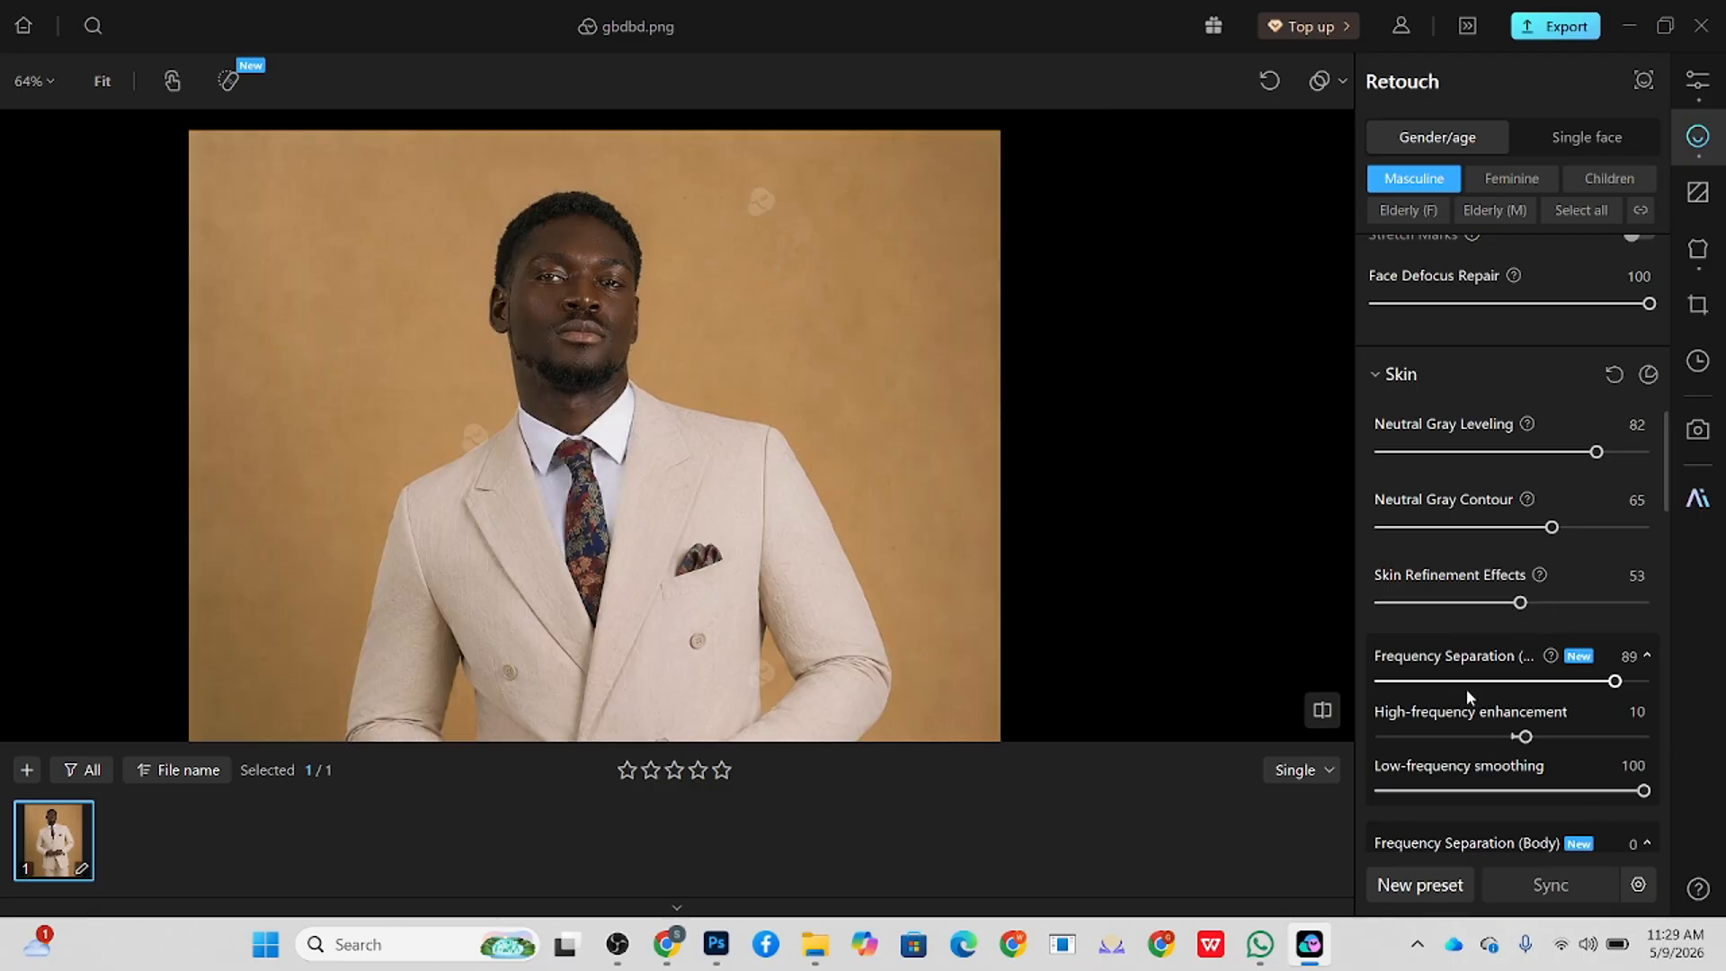
Step: Set Frequency Separation (Body) to 98 in the skin retouch settings
{"action": "scroll", "coordinate": [1470, 697], "scroll_direction": "down", "scroll_amount": 4}
{"action": "left_click_drag", "start_coordinate": [1448, 532], "coordinate": [1671, 535]}
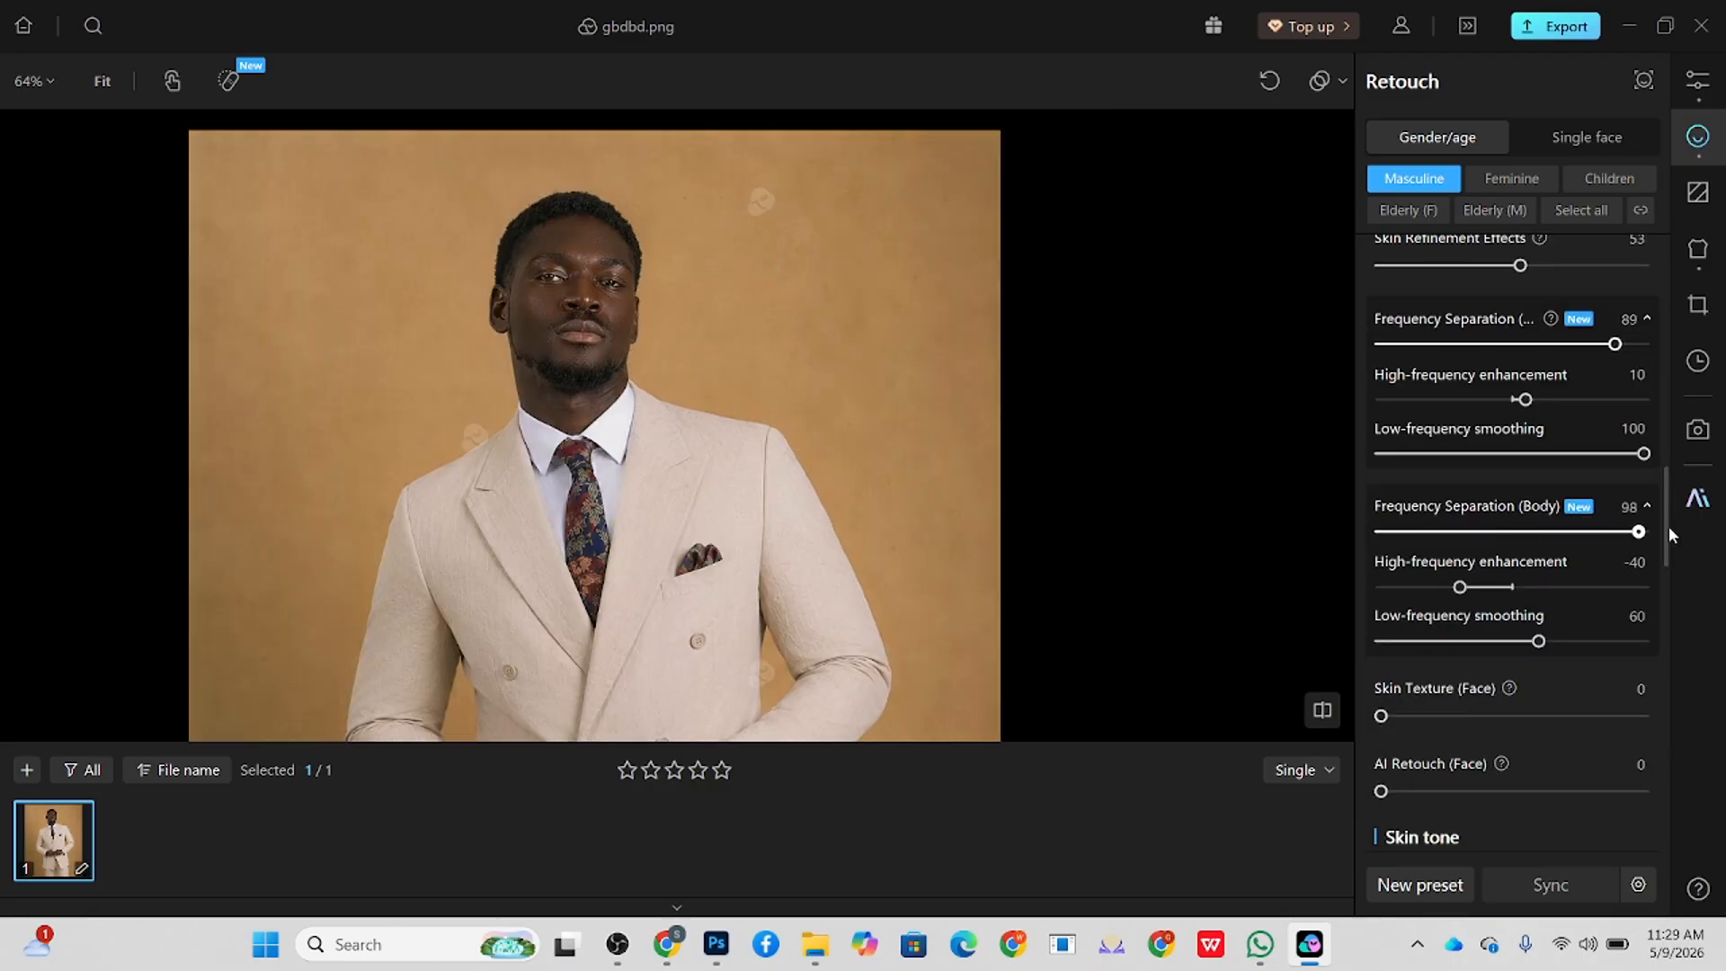
Step: Set Frequency Separation (Body) to 100 with its Low-frequency smoothing at 100
{"action": "left_click_drag", "start_coordinate": [1539, 641], "coordinate": [1708, 643]}
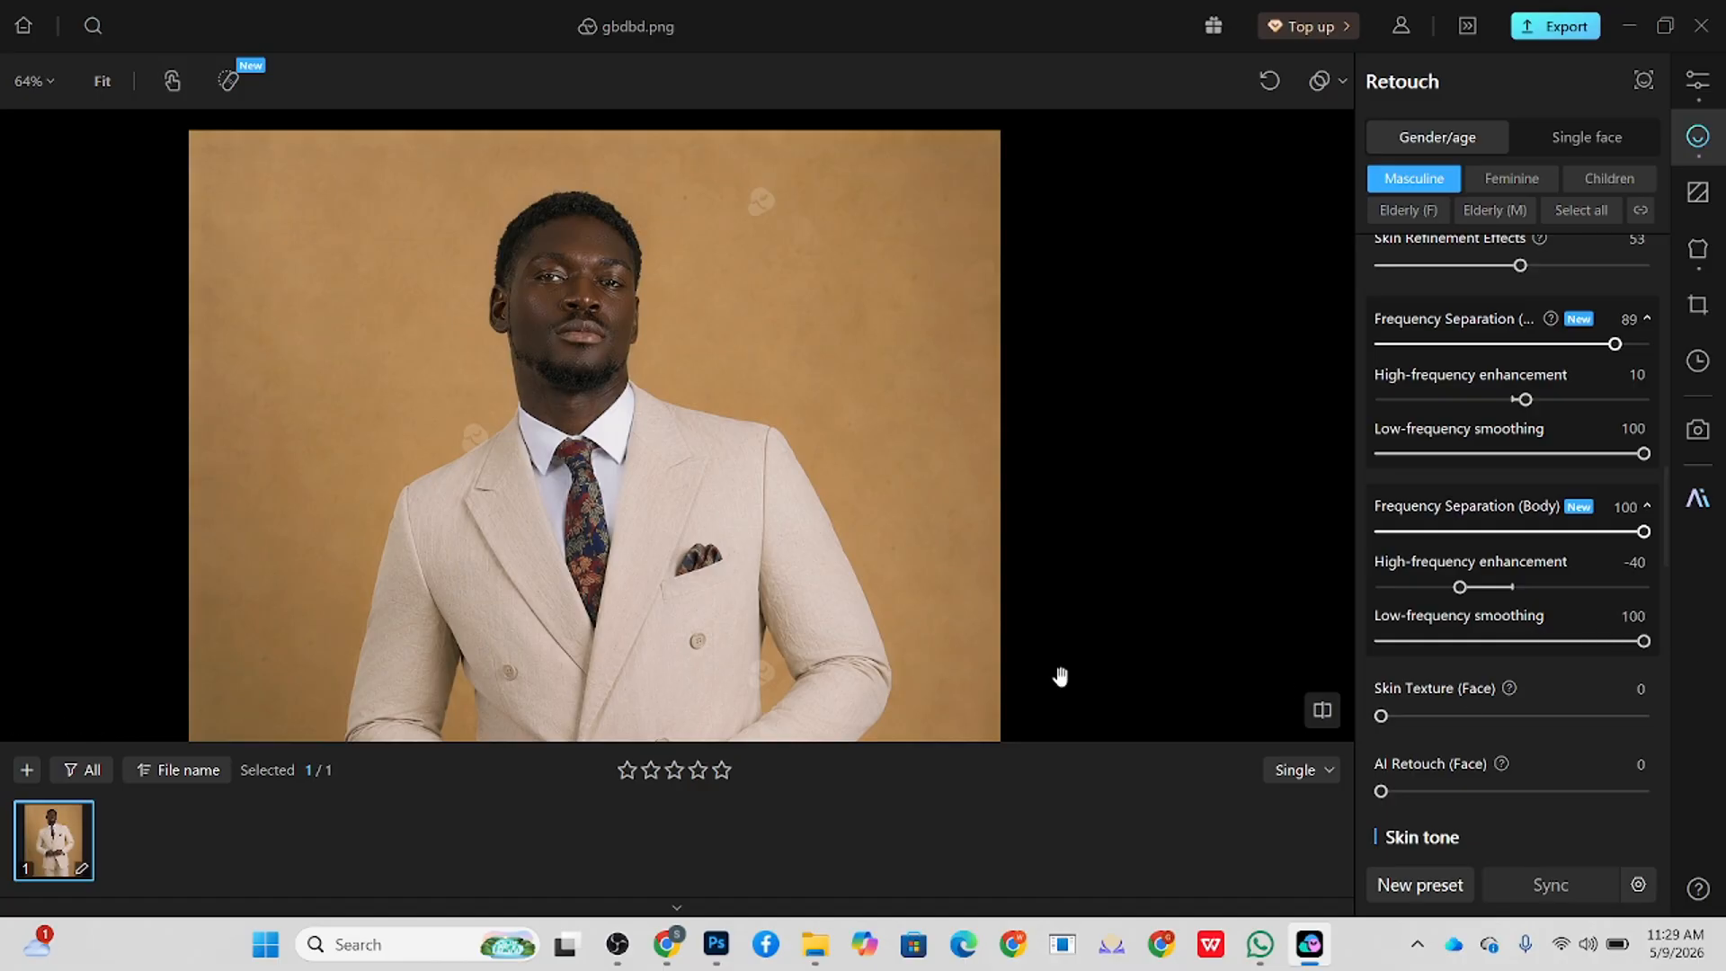
{"action": "scroll", "coordinate": [629, 286], "scroll_direction": "down", "scroll_amount": 3}
{"action": "scroll", "coordinate": [629, 351], "scroll_direction": "up", "scroll_amount": 3}
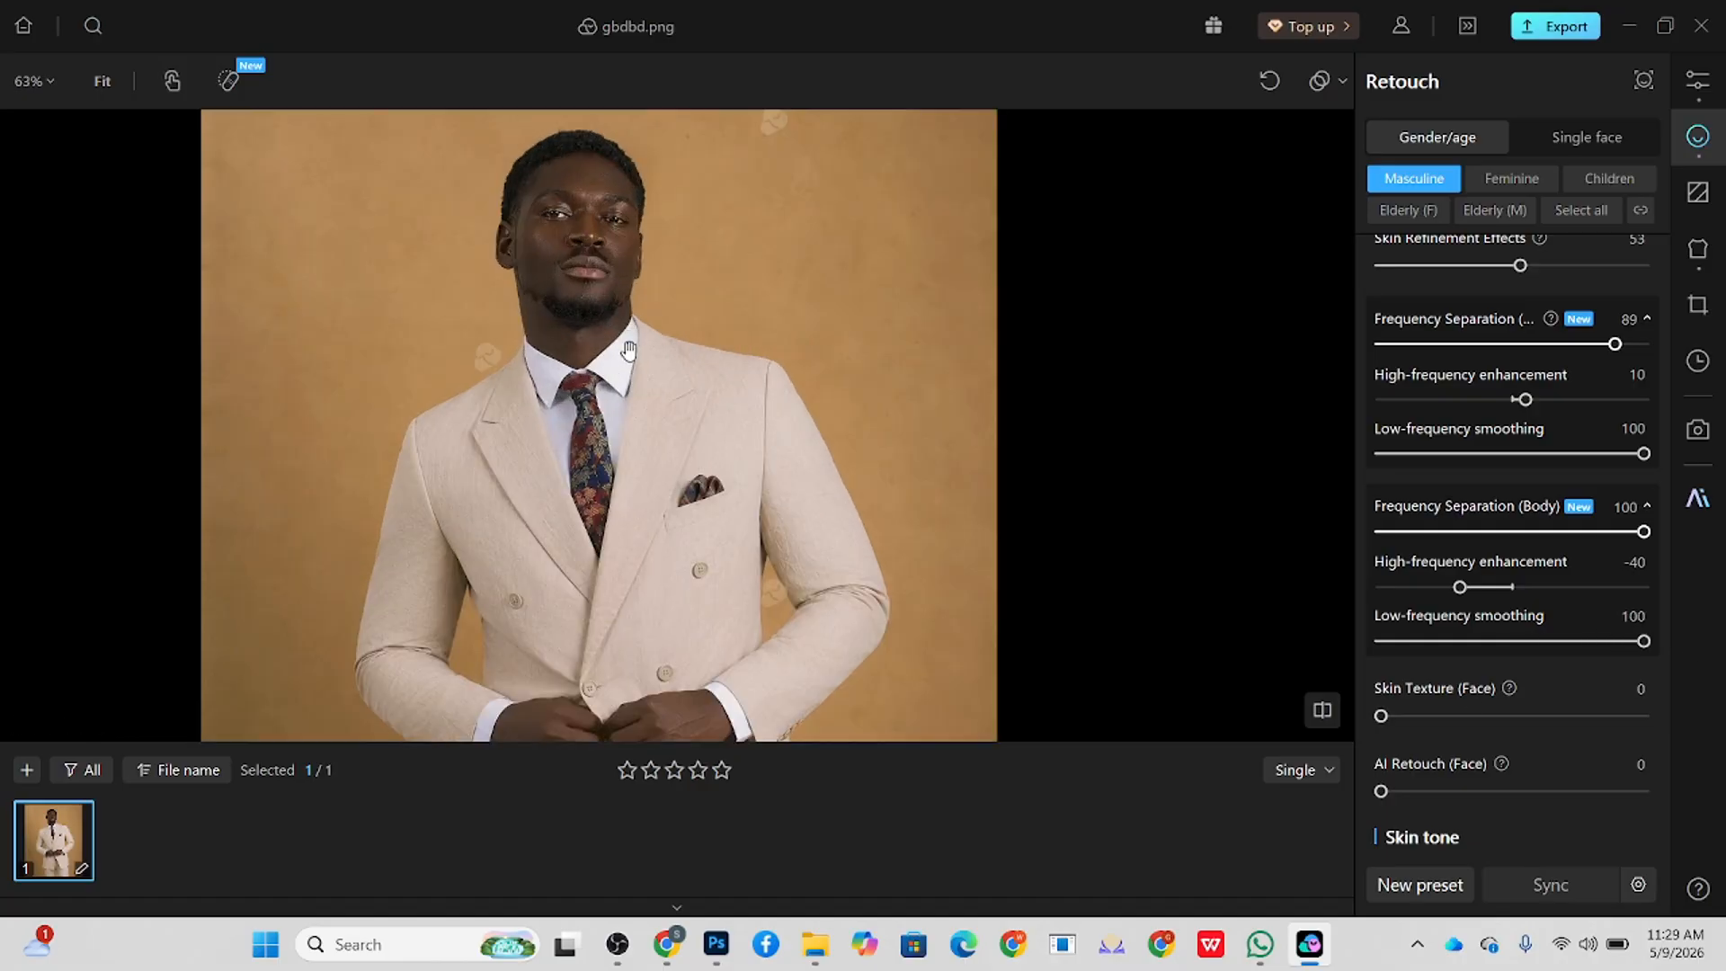
Step: Try the dark brown skin tone swatch with the skin tone Temperature at 66
{"action": "scroll", "coordinate": [1523, 666], "scroll_direction": "down", "scroll_amount": 5}
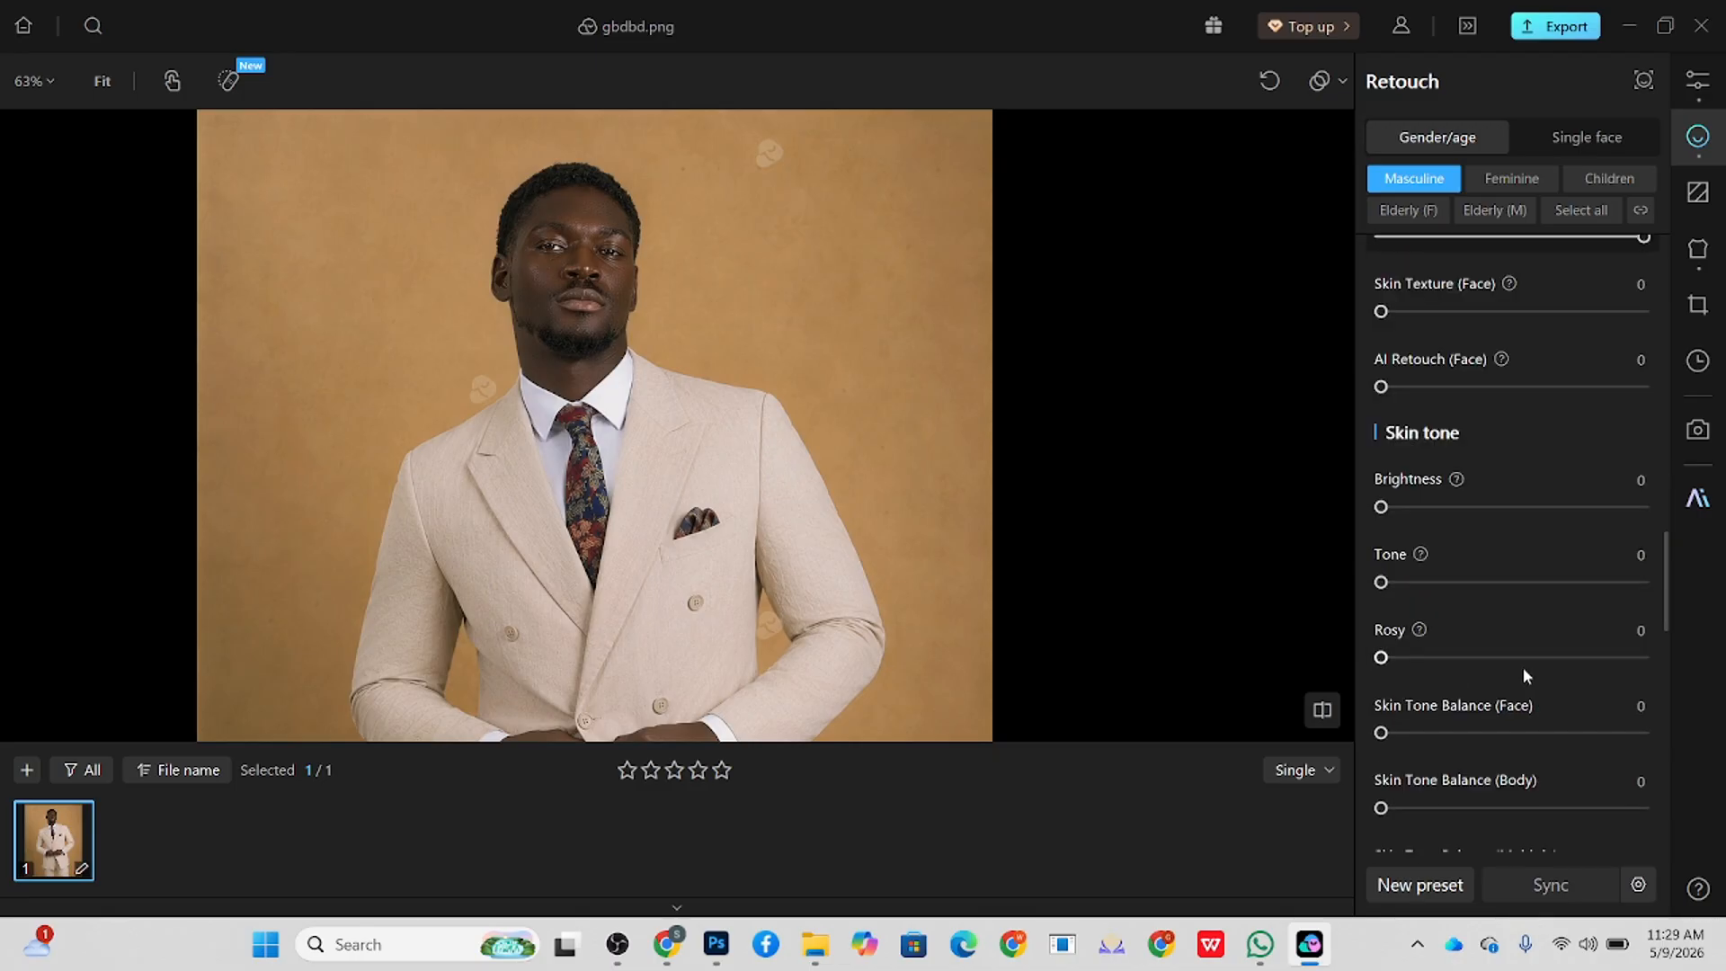
{"action": "scroll", "coordinate": [1523, 667], "scroll_direction": "down", "scroll_amount": 4}
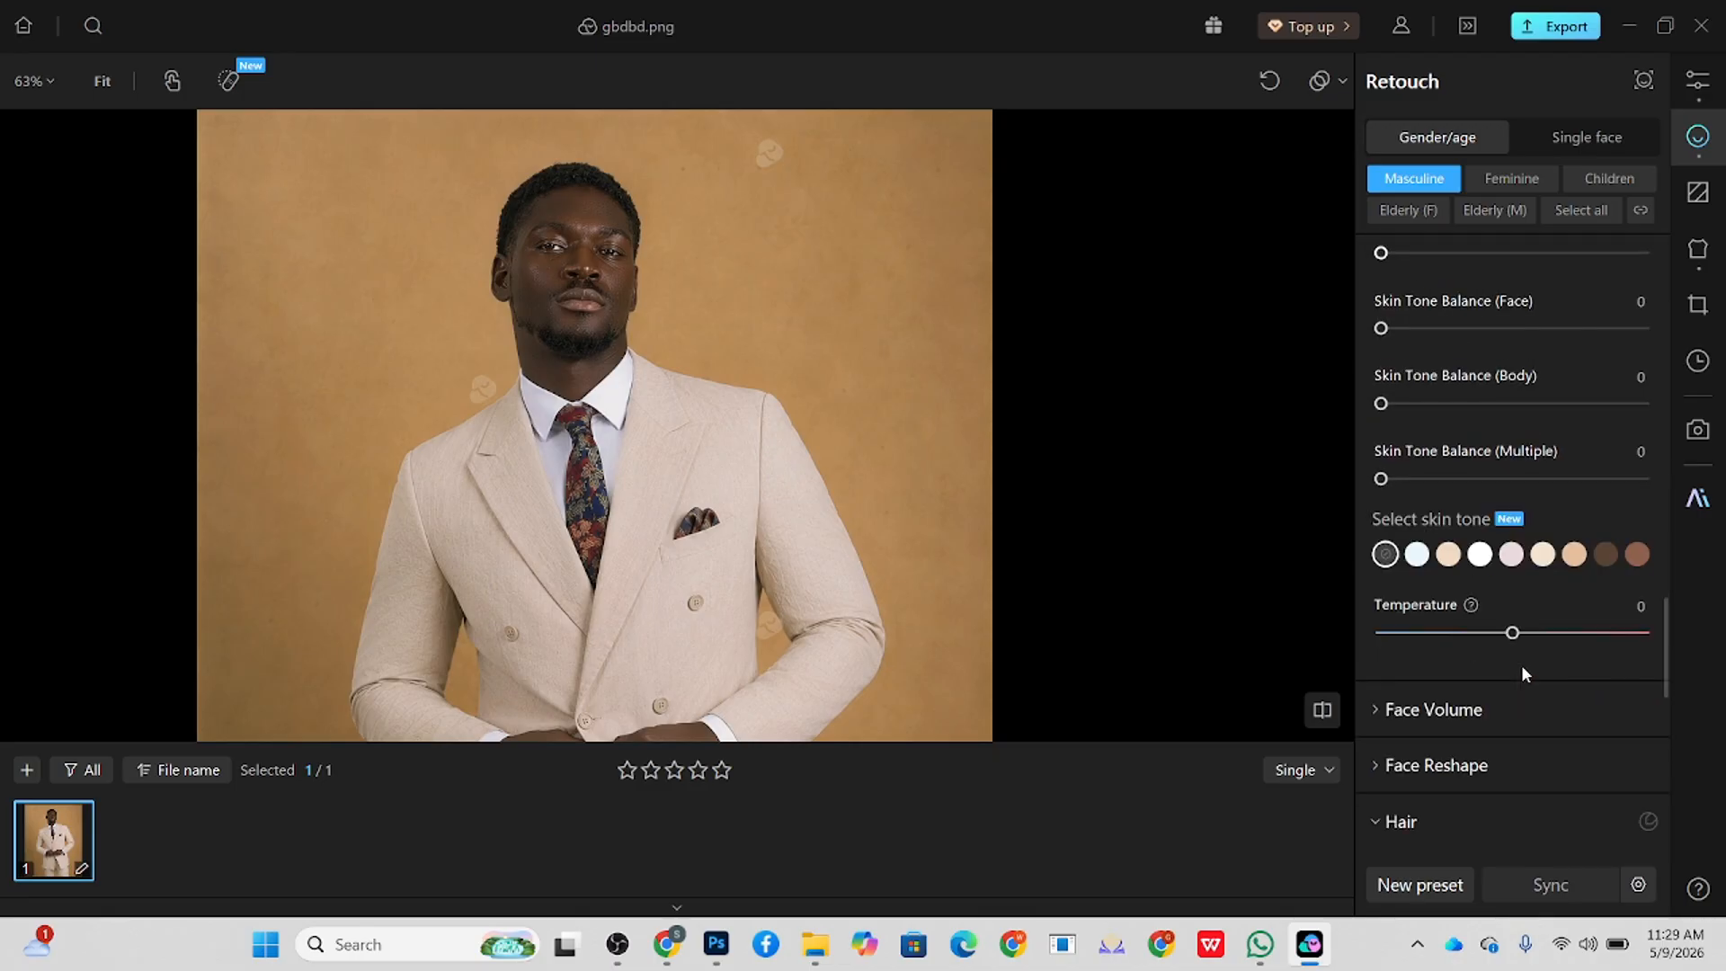
{"action": "left_click", "coordinate": [1606, 554]}
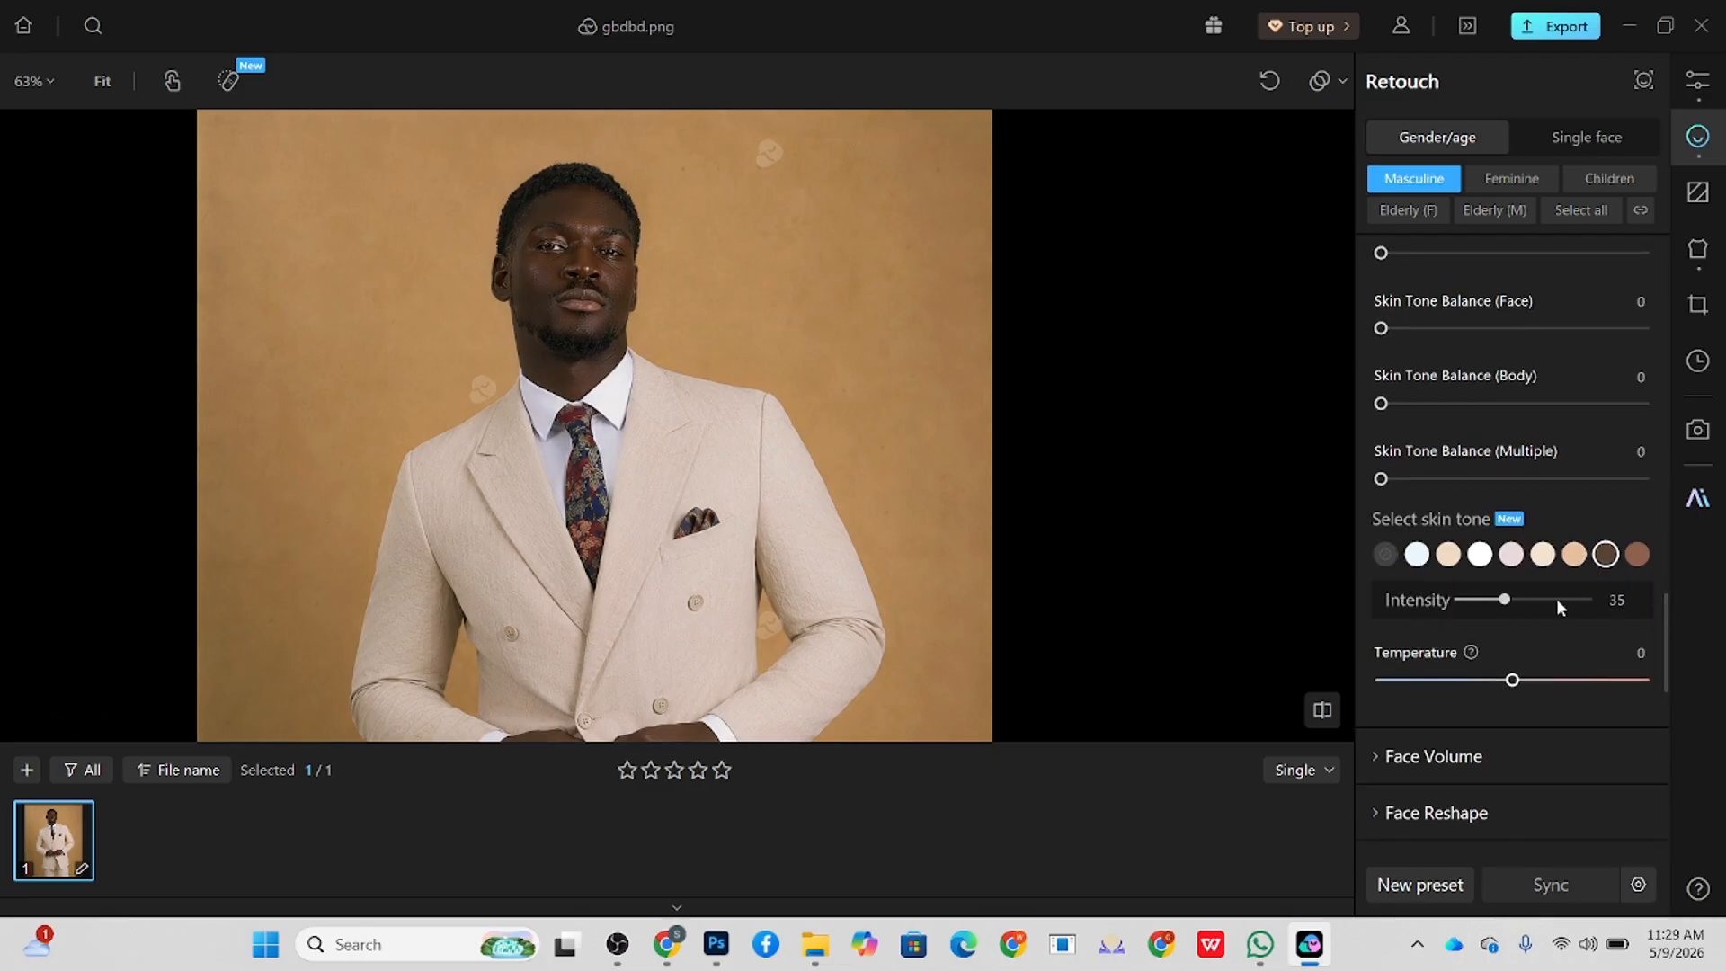
{"action": "left_click_drag", "start_coordinate": [1514, 679], "coordinate": [1600, 681]}
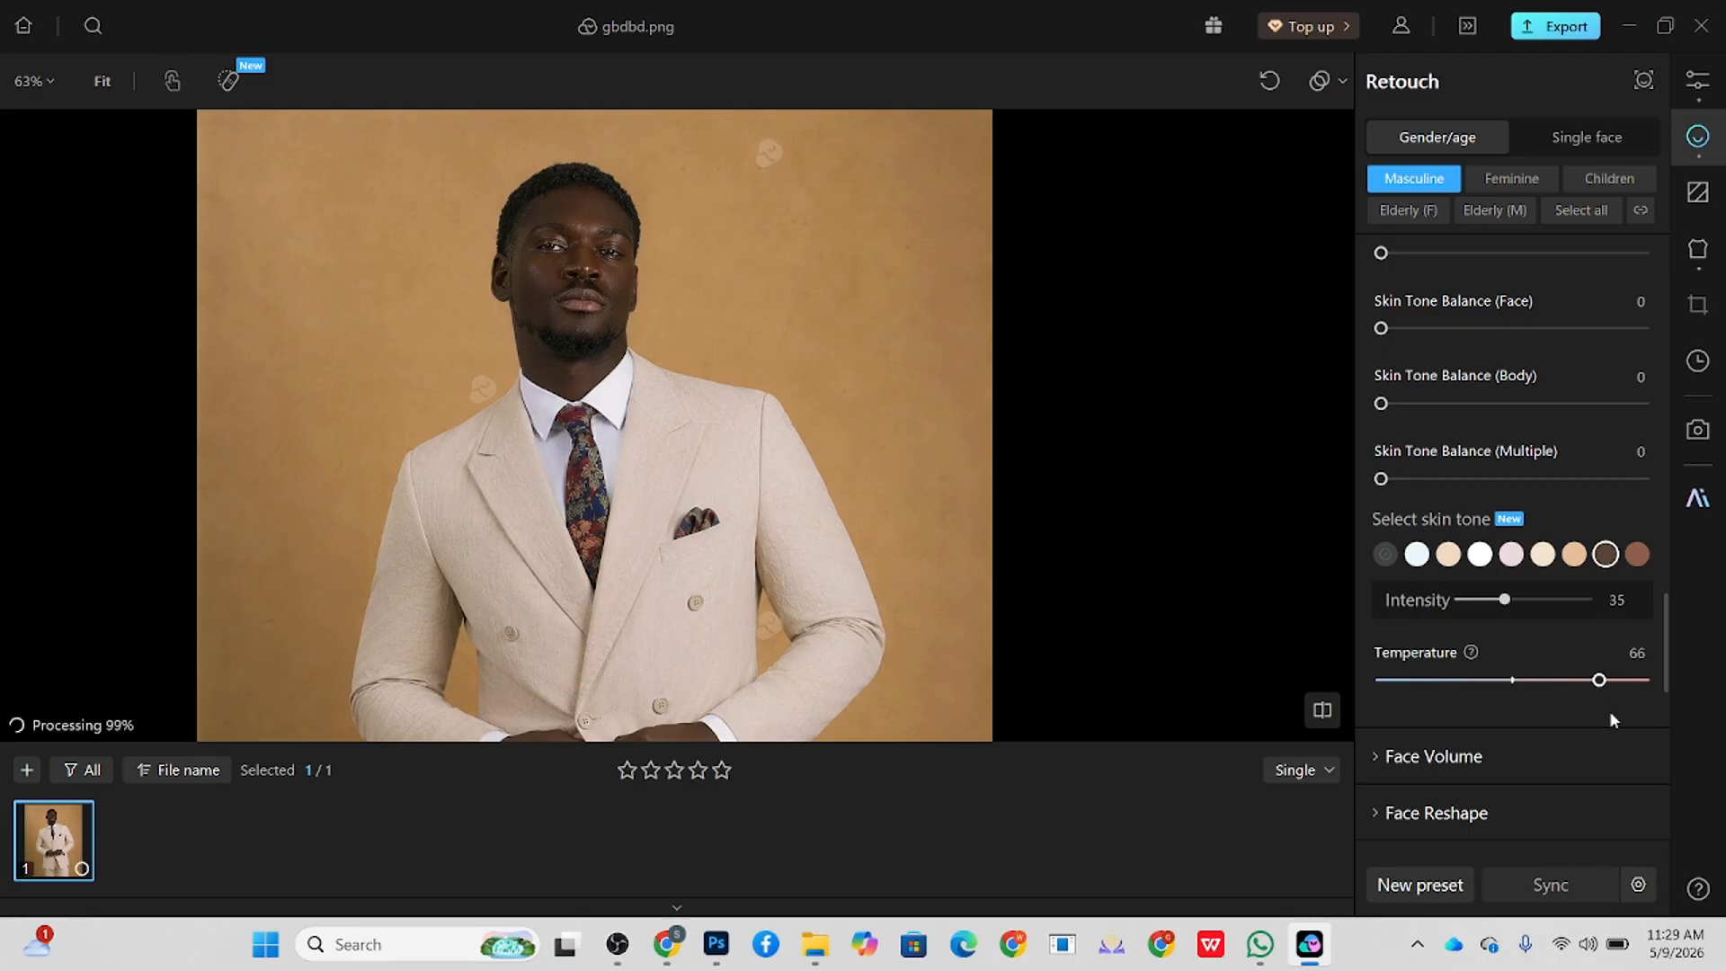
Step: Set Skin Tone Balance to 30 for Multiple and 11 for Body, with skin Brightness at 41 and Tone at 19
{"action": "left_click_drag", "start_coordinate": [1381, 478], "coordinate": [1461, 479]}
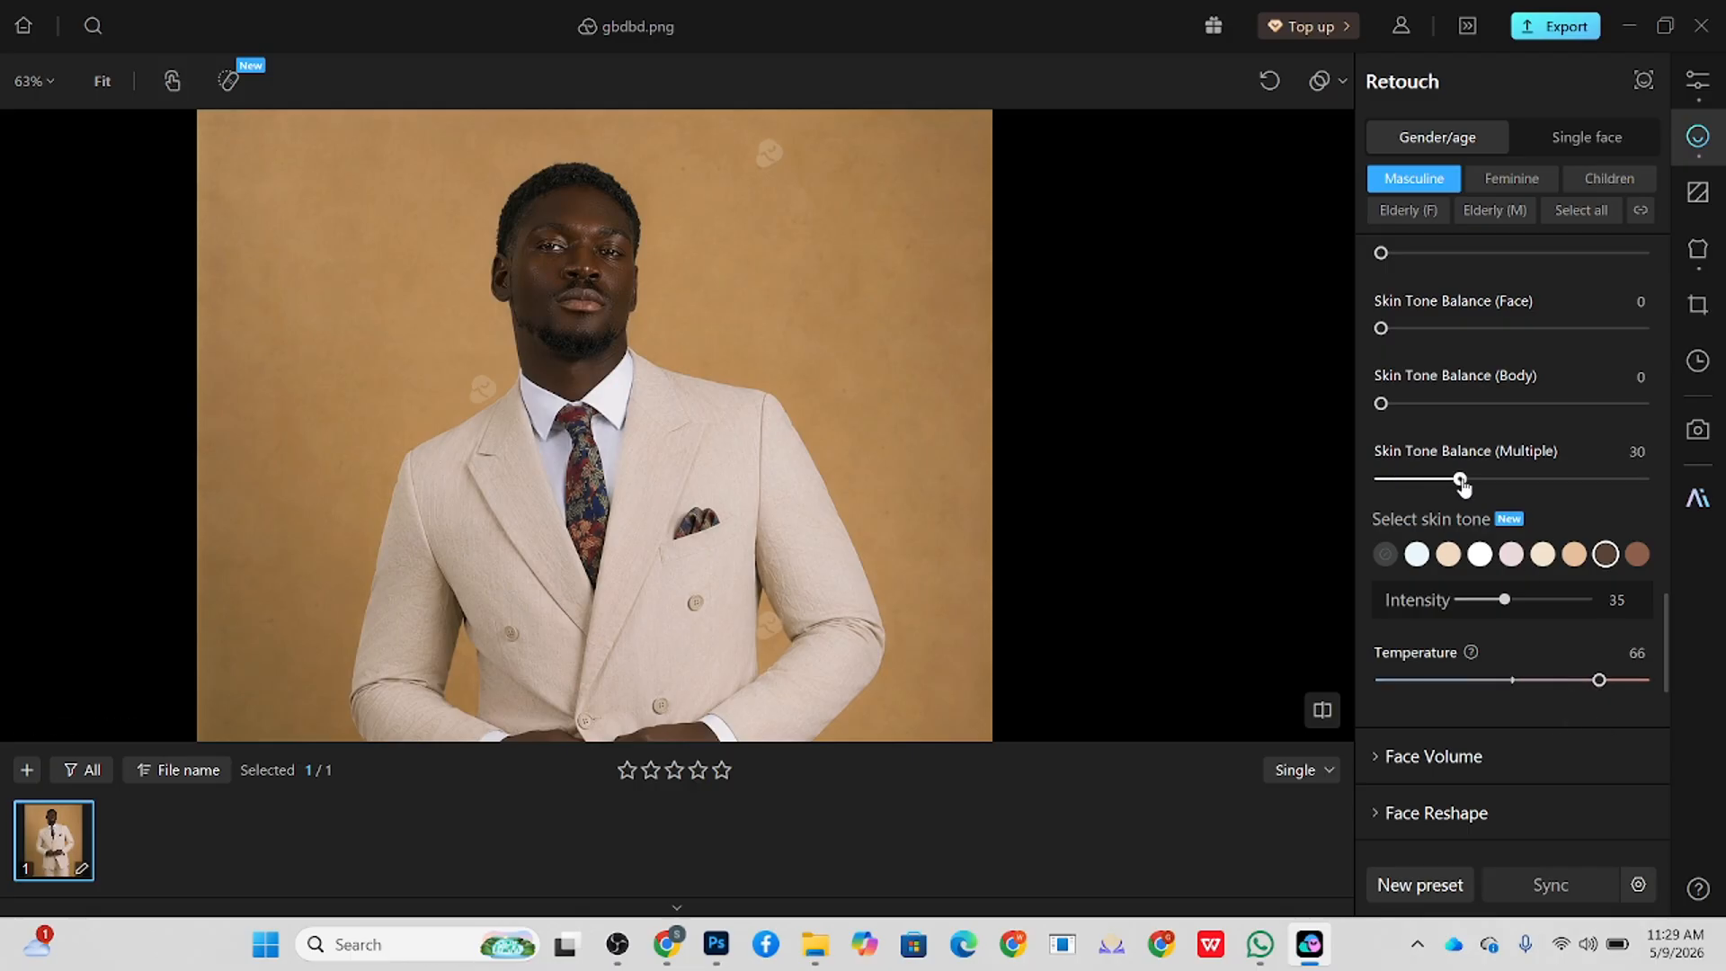
{"action": "left_click", "coordinate": [1405, 404]}
{"action": "mouse_move", "coordinate": [1407, 409]}
{"action": "left_mouse_down"}
{"action": "mouse_move", "coordinate": [1429, 439]}
{"action": "mouse_move", "coordinate": [1489, 439]}
{"action": "left_mouse_up"}
{"action": "scroll", "coordinate": [1520, 376], "scroll_direction": "up", "scroll_amount": 4}
{"action": "left_click", "coordinate": [1433, 515]}
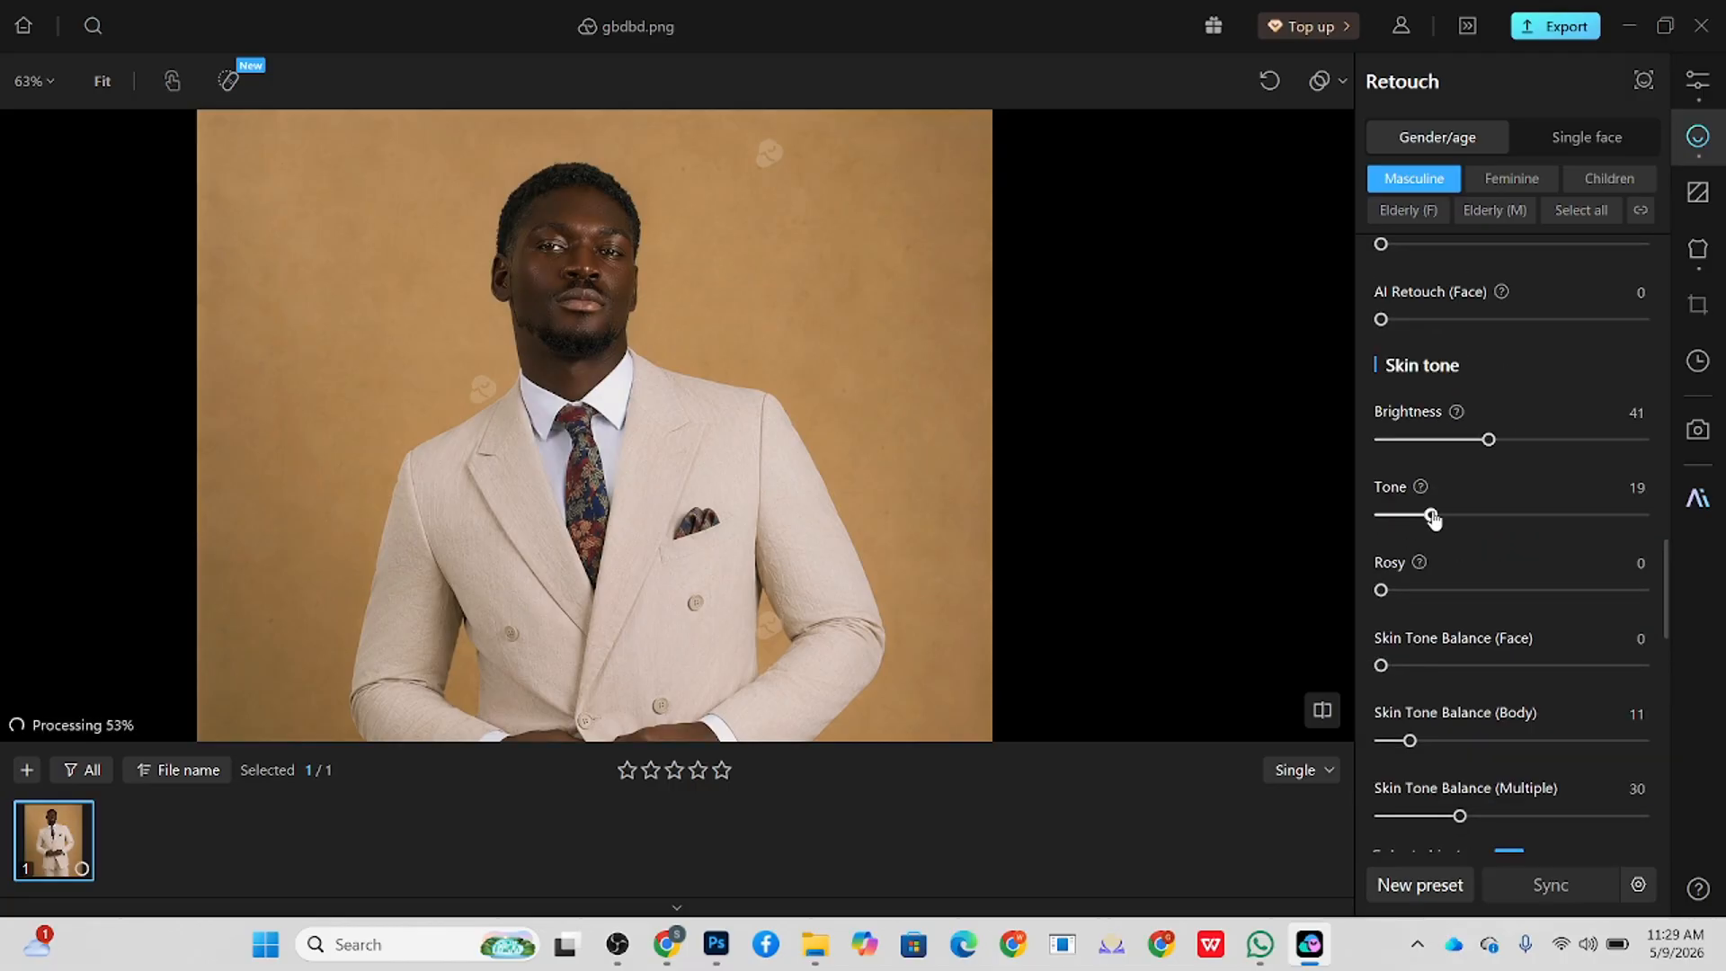
Step: Choose the cream skin tone swatch beside the peach one at Intensity 43, and compare the portrait with the original
{"action": "scroll", "coordinate": [1616, 650], "scroll_direction": "down", "scroll_amount": 3}
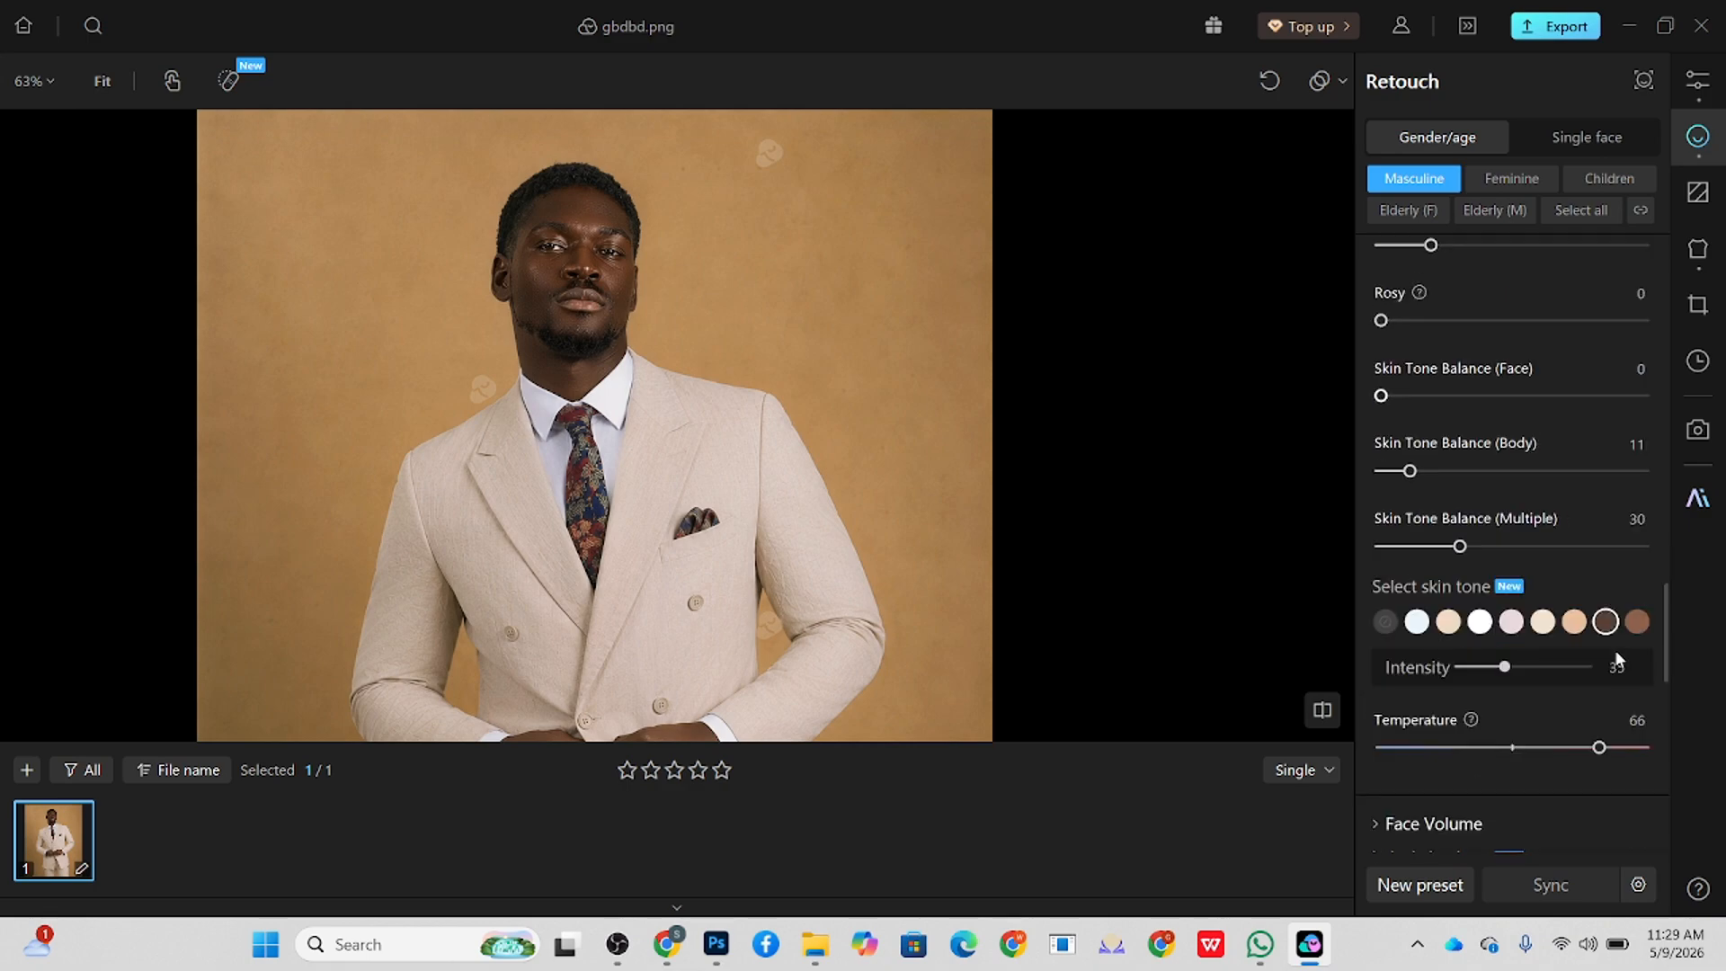
{"action": "left_click", "coordinate": [1540, 630]}
{"action": "left_click", "coordinate": [1536, 668]}
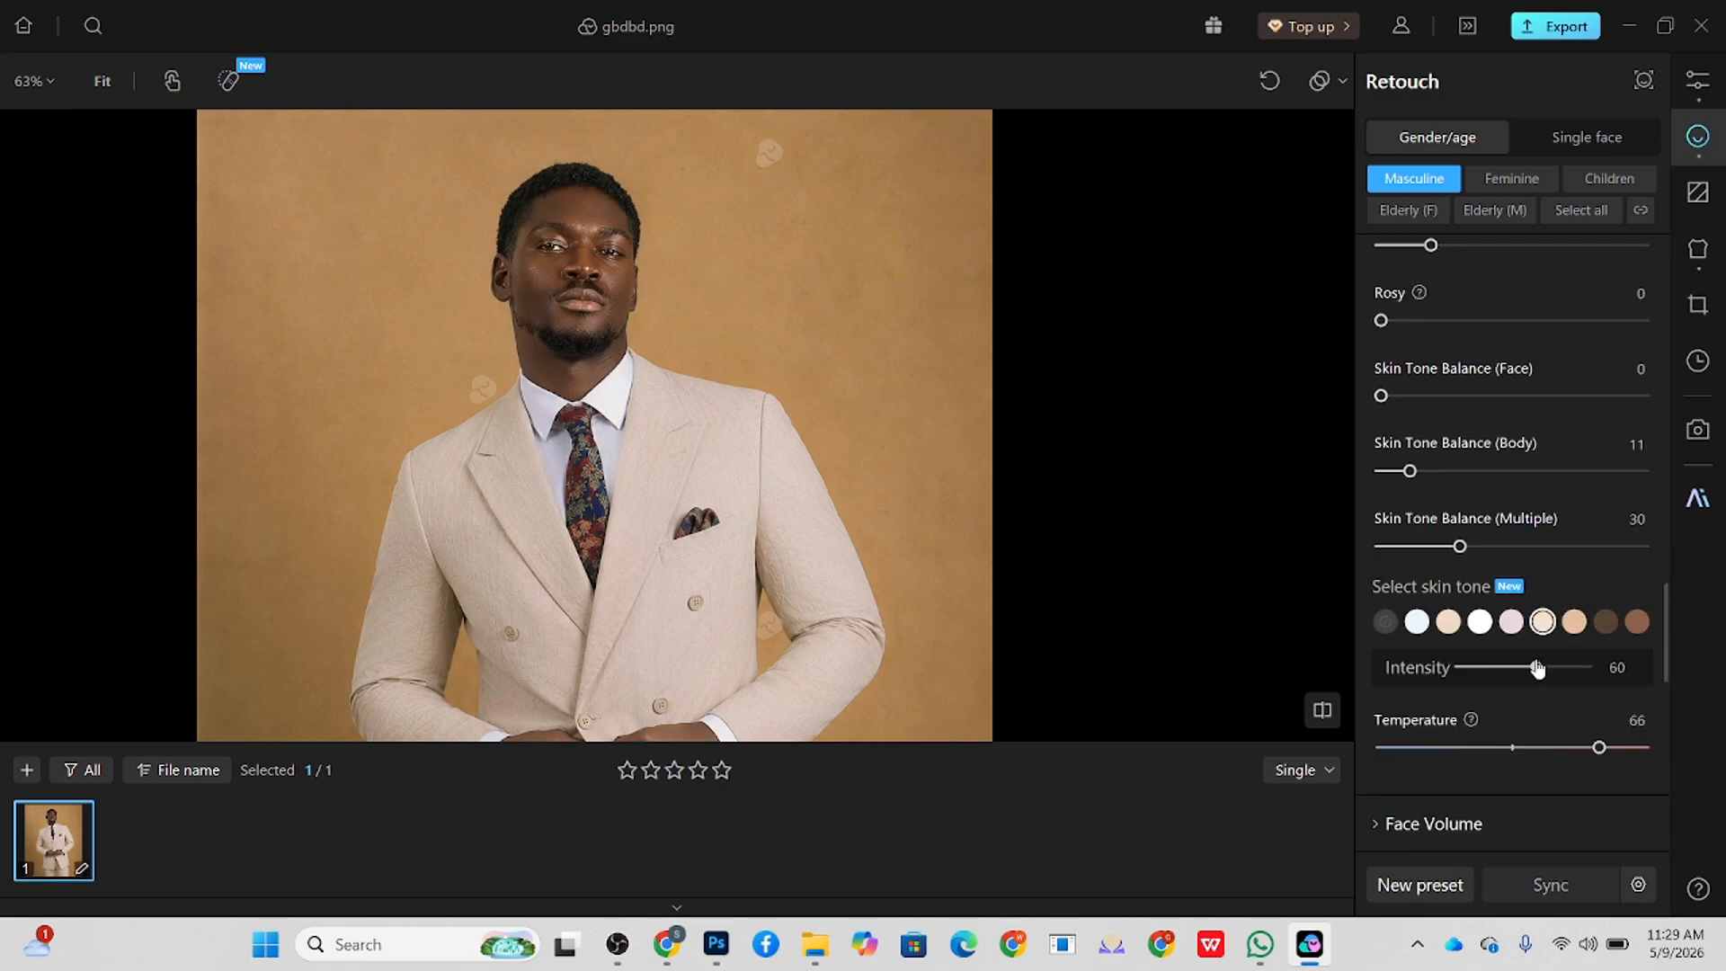
{"action": "left_click_drag", "start_coordinate": [1527, 674], "coordinate": [1516, 671]}
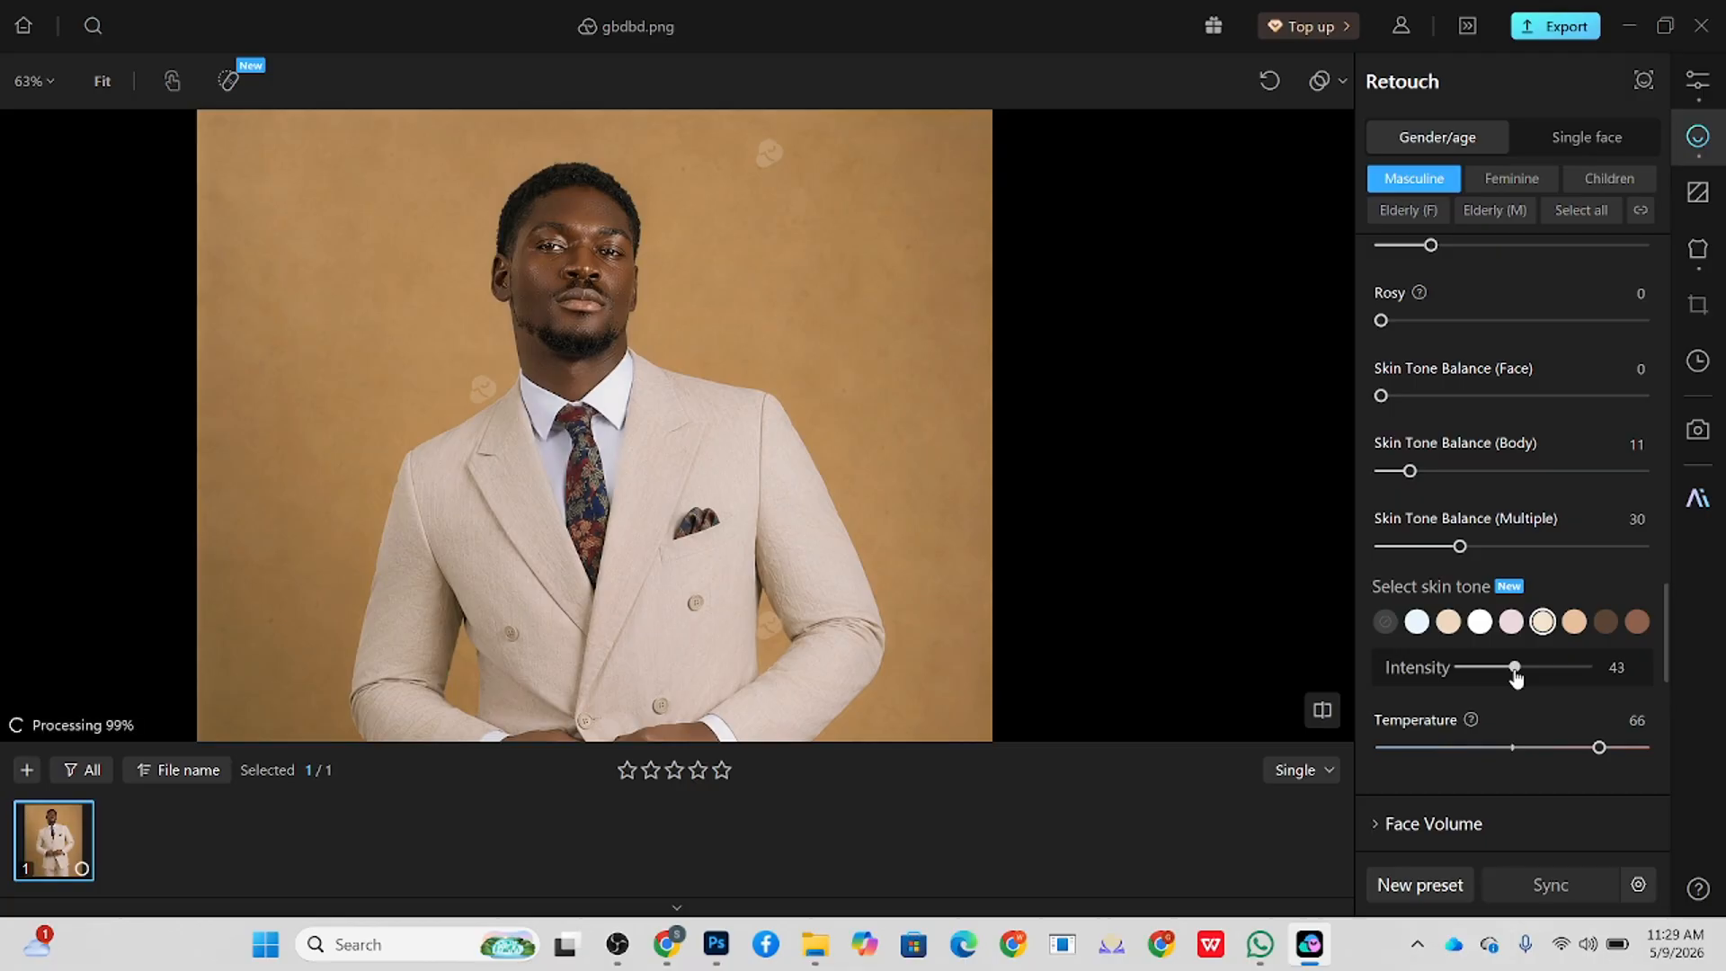
{"action": "scroll", "coordinate": [863, 357], "scroll_direction": "down", "scroll_amount": 2}
{"action": "scroll", "coordinate": [832, 401], "scroll_direction": "up", "scroll_amount": 4}
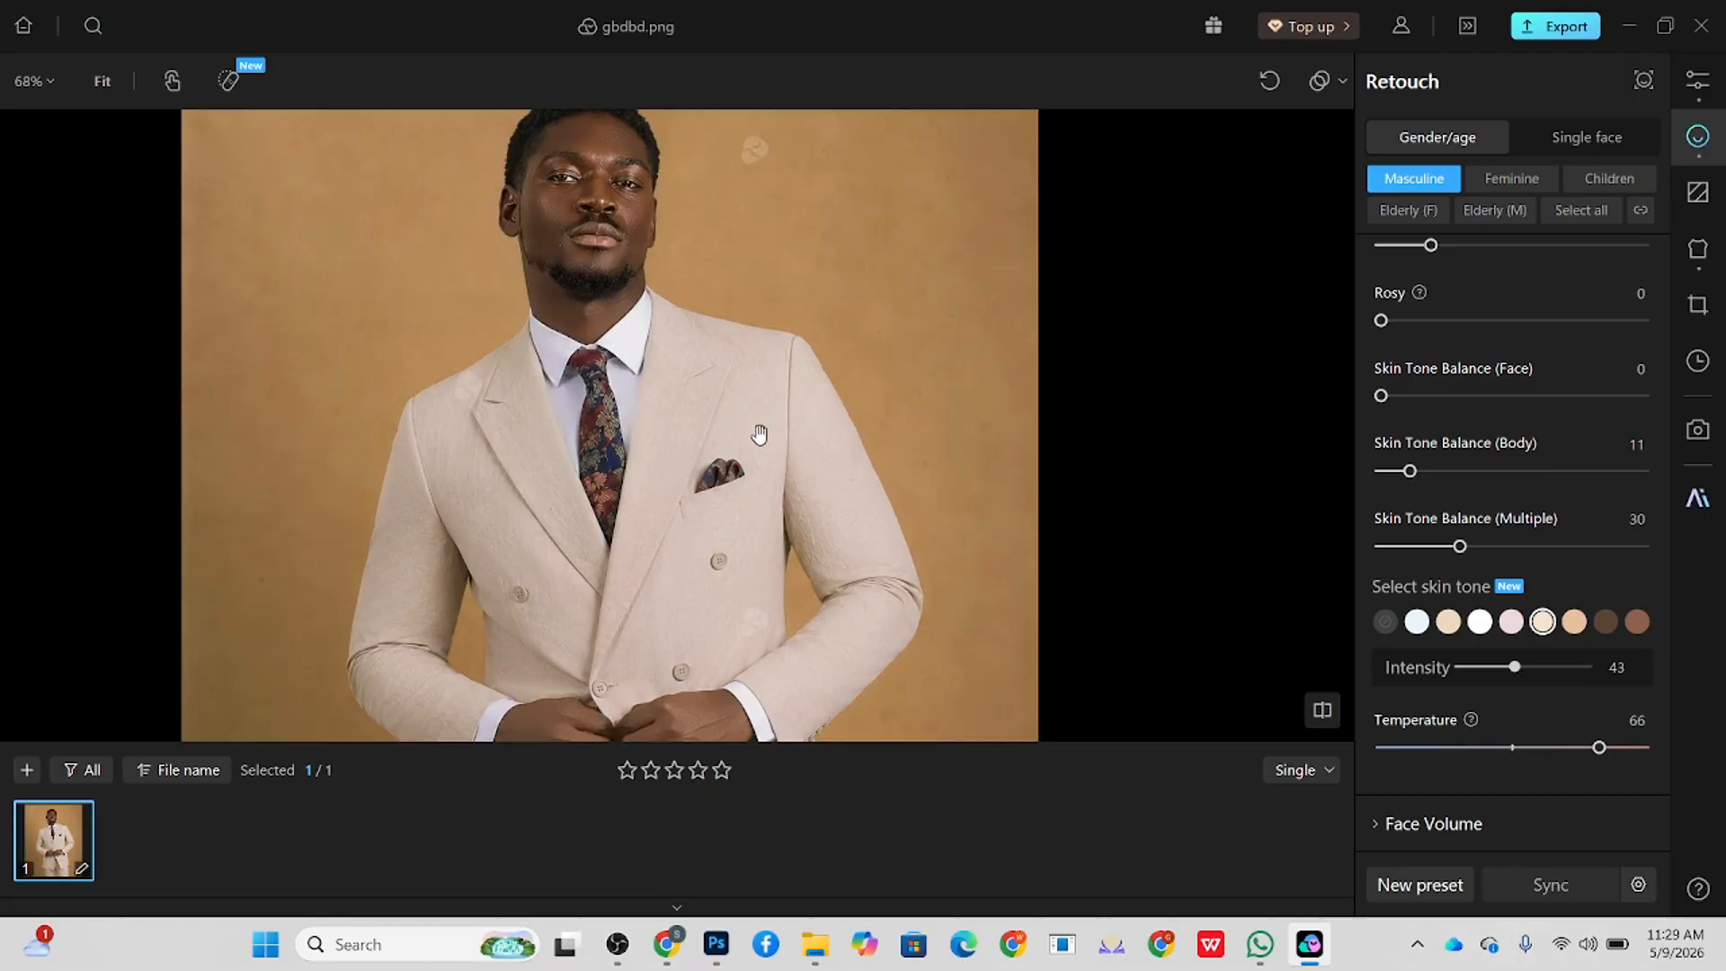
{"action": "key", "text": "space"}
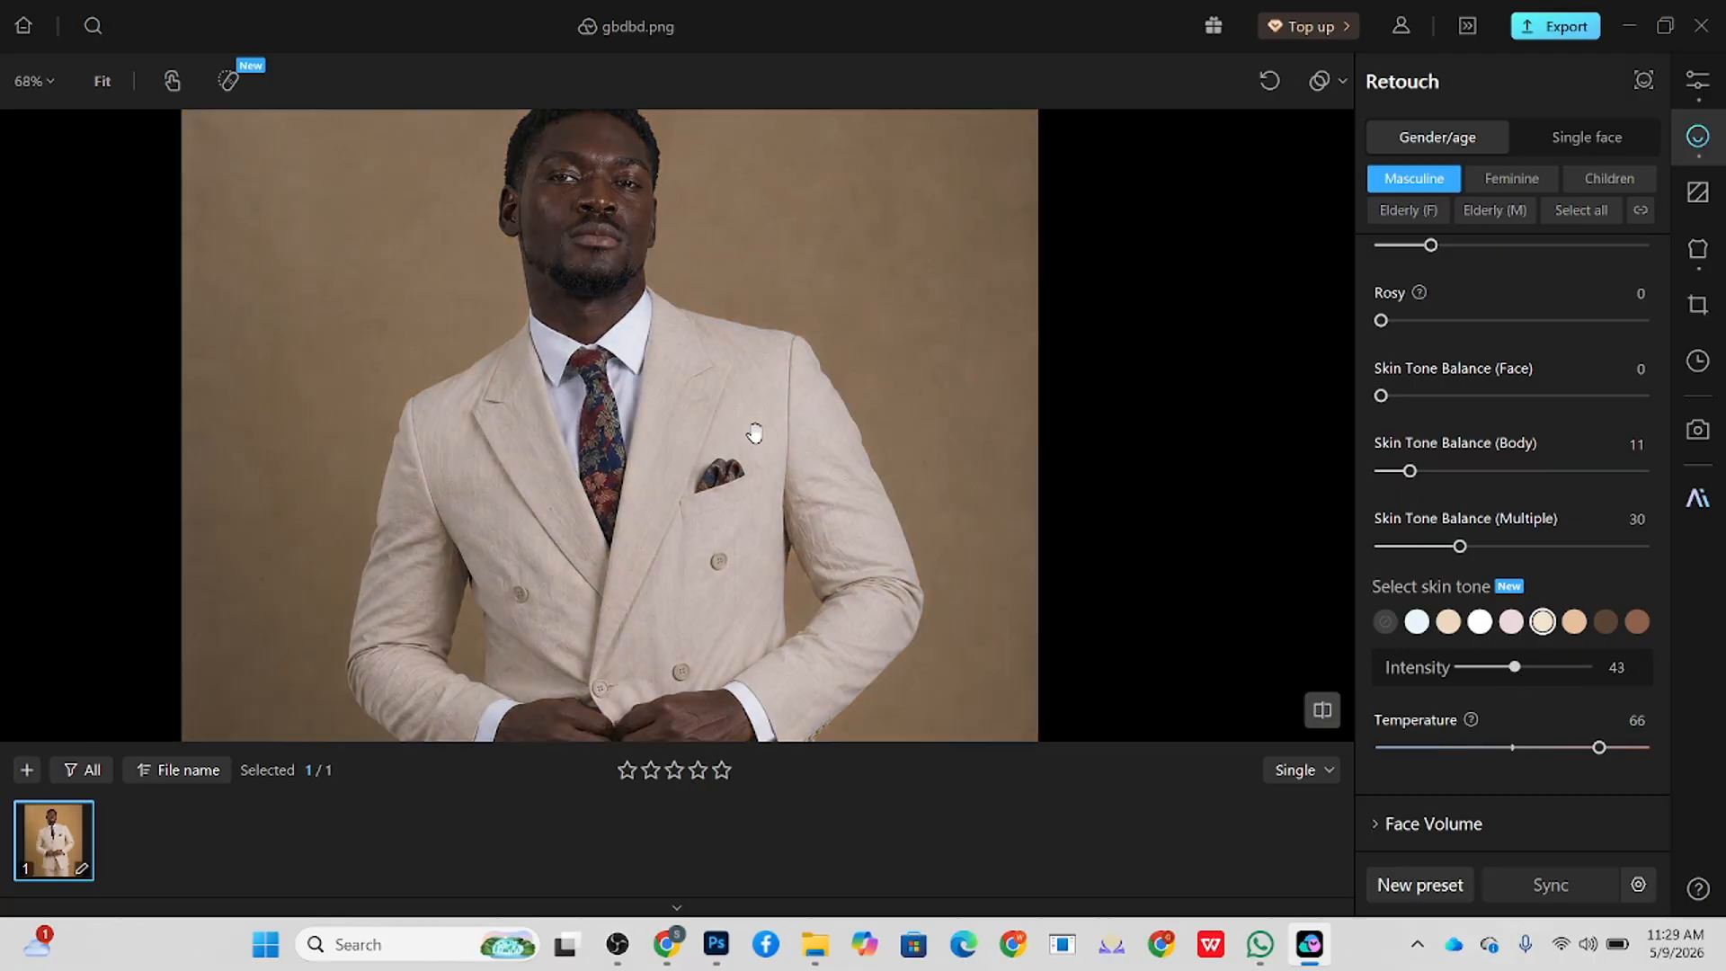
{"action": "key", "text": "space"}
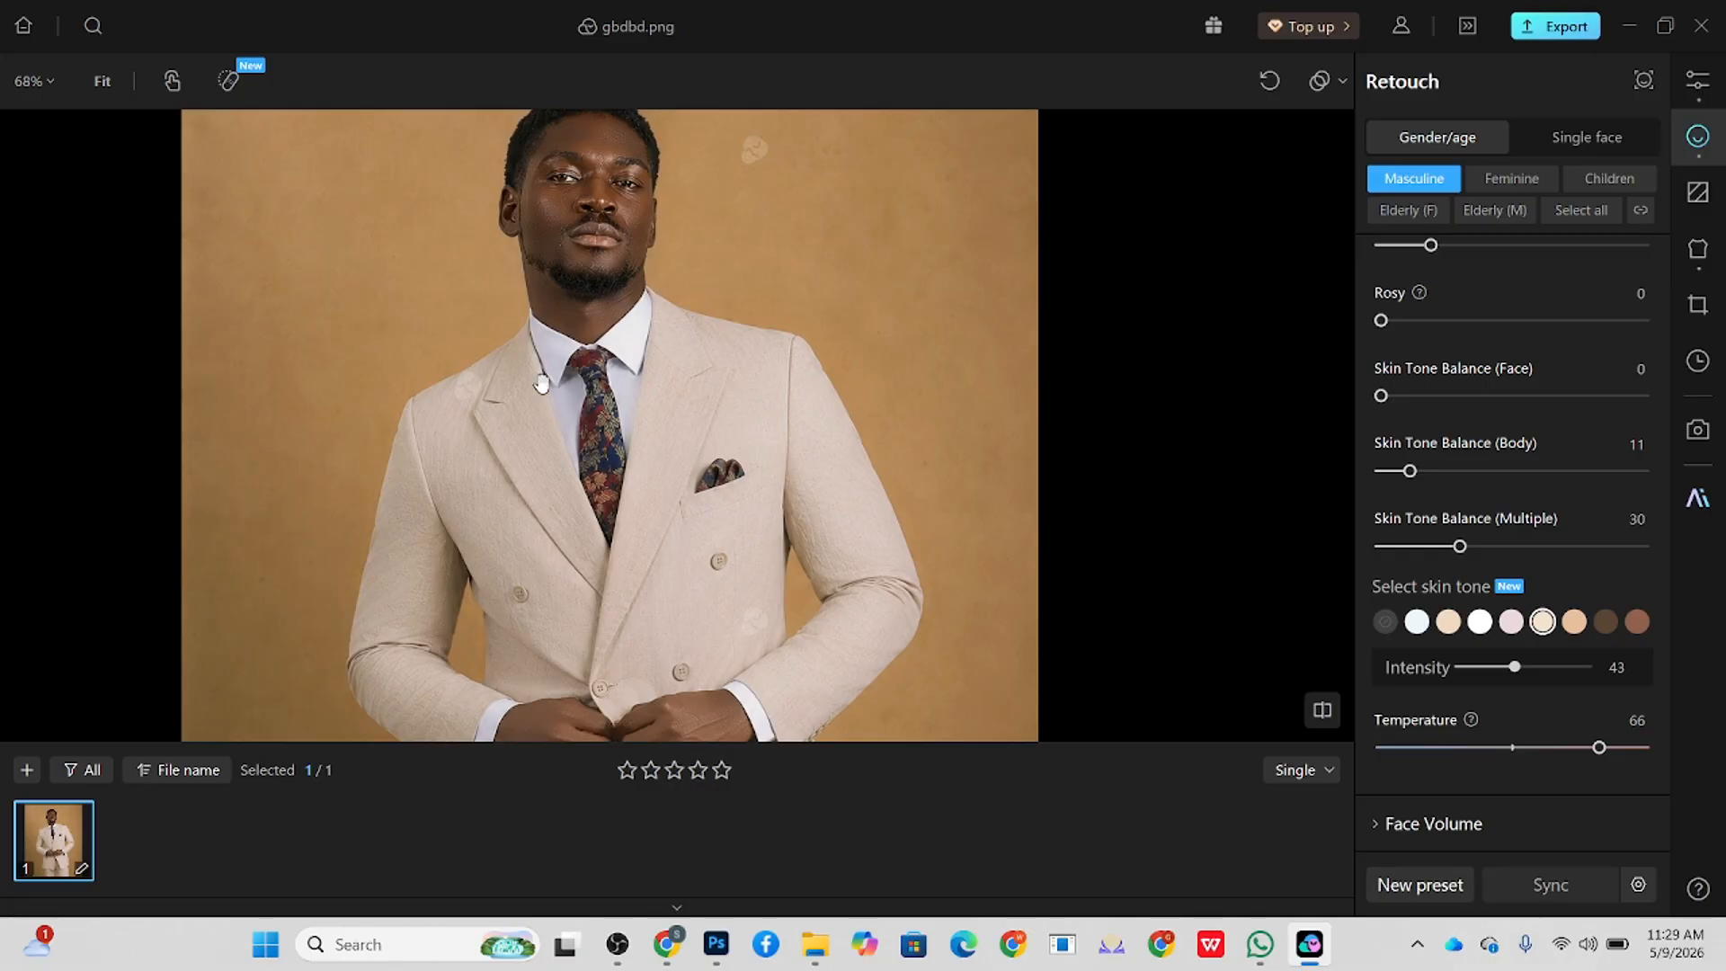
{"action": "left_click_drag", "start_coordinate": [572, 415], "coordinate": [559, 448]}
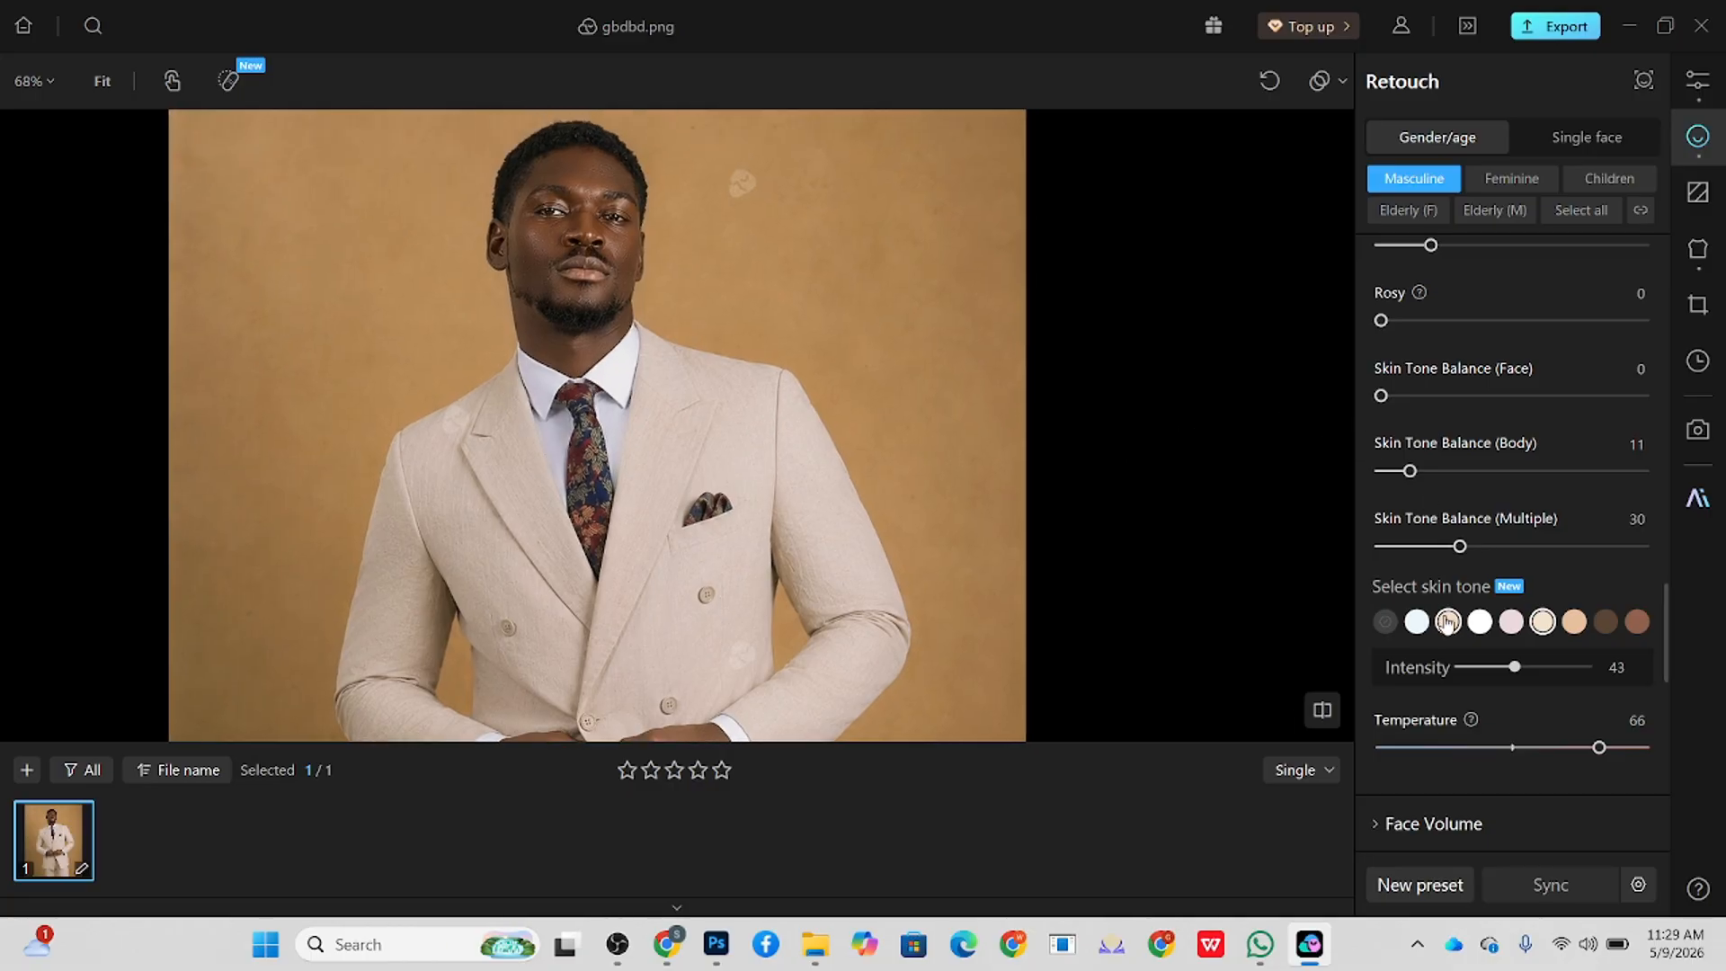
Step: Set the skin tone Temperature to 41
{"action": "left_click_drag", "start_coordinate": [1599, 747], "coordinate": [1424, 752]}
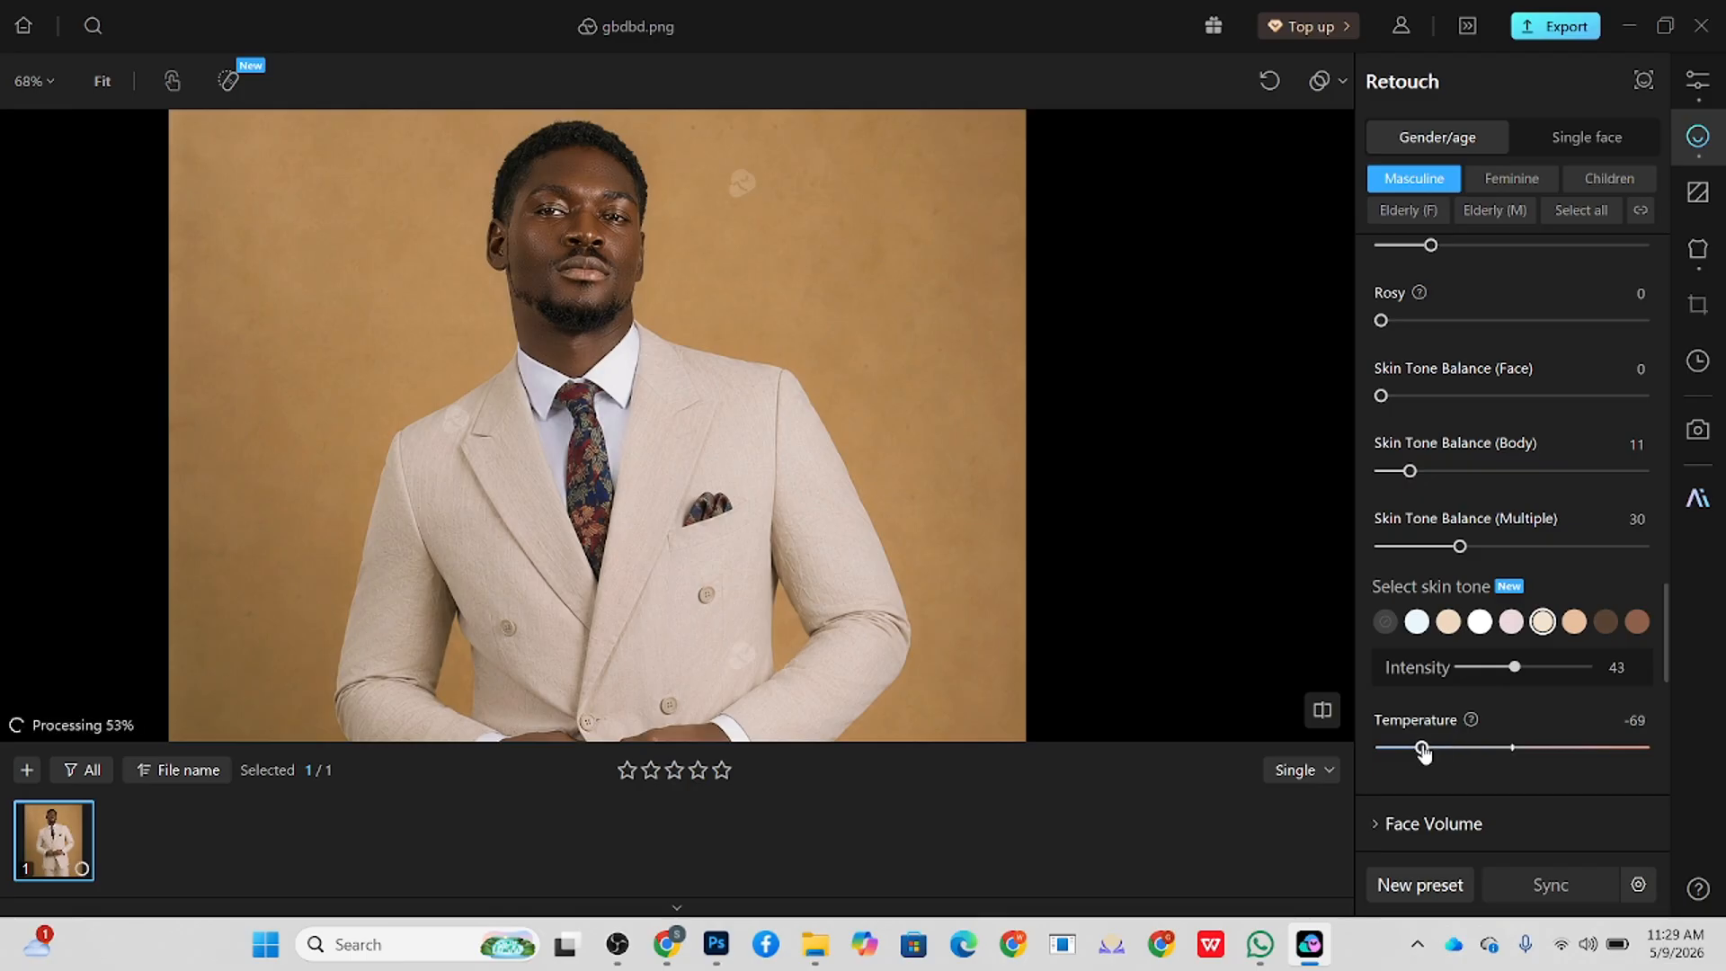
{"action": "left_click", "coordinate": [1607, 749]}
{"action": "left_click_drag", "start_coordinate": [1607, 748], "coordinate": [1567, 748]}
{"action": "scroll", "coordinate": [635, 229], "scroll_direction": "down", "scroll_amount": 4}
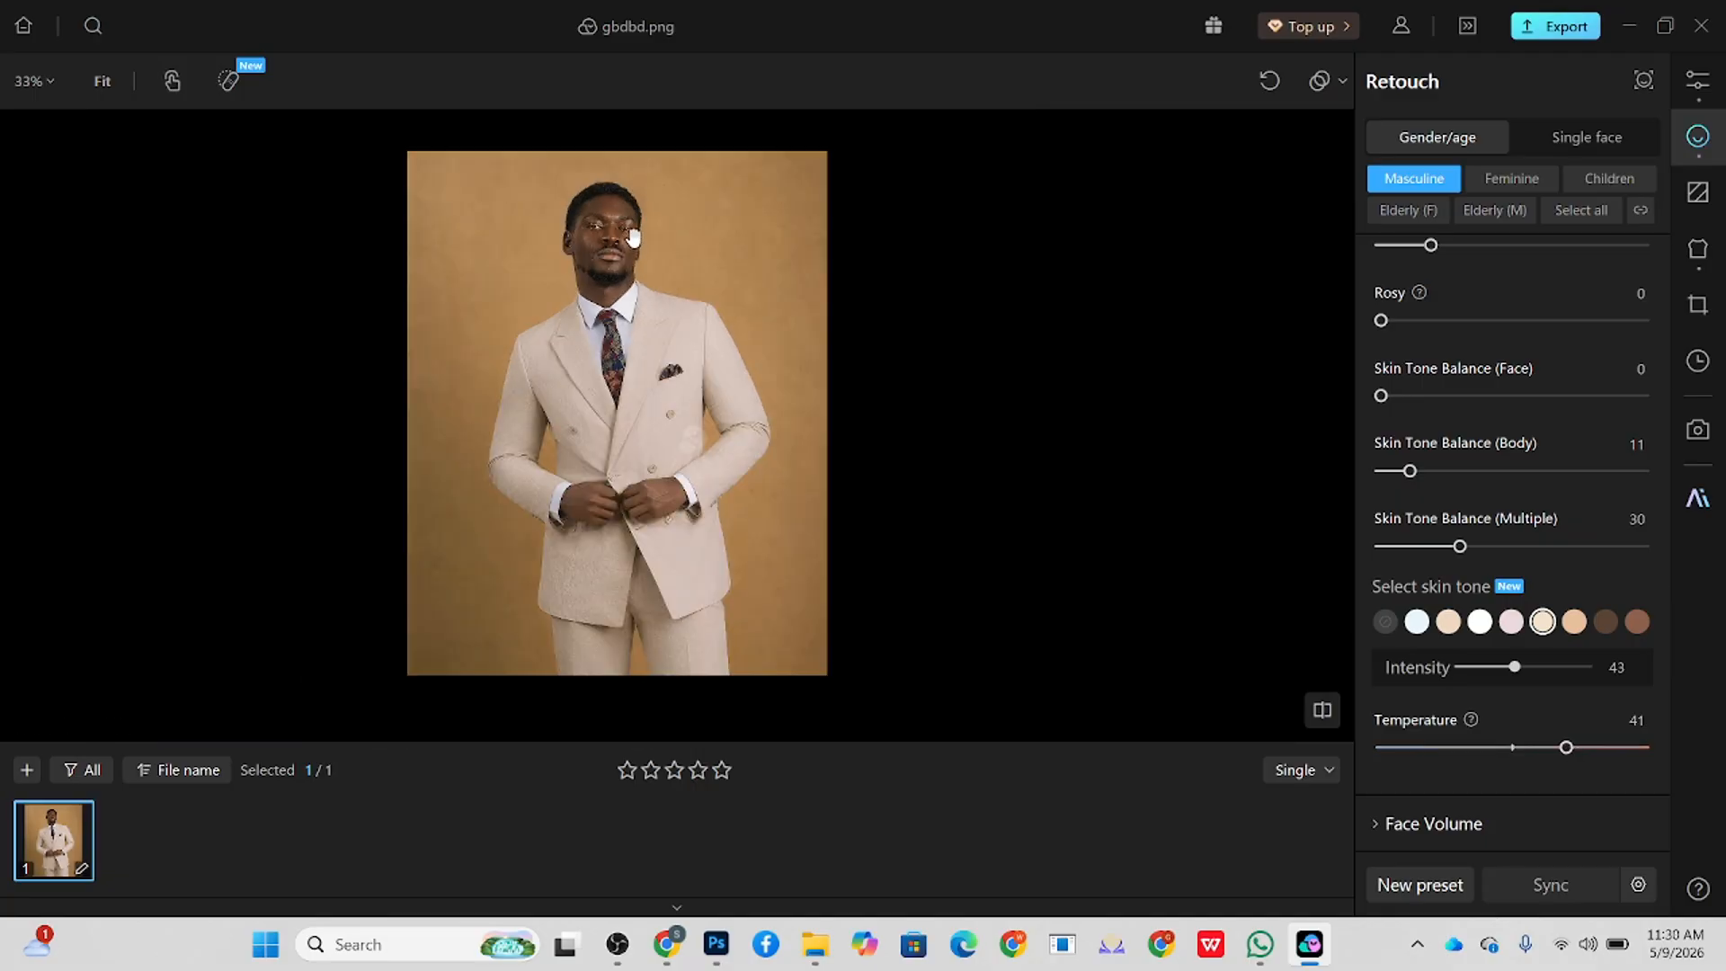
Step: Enable Remove Imperfections and Clean Background with a solid color for the backdrop, and set Enhance Background to 28
{"action": "left_click", "coordinate": [1702, 207]}
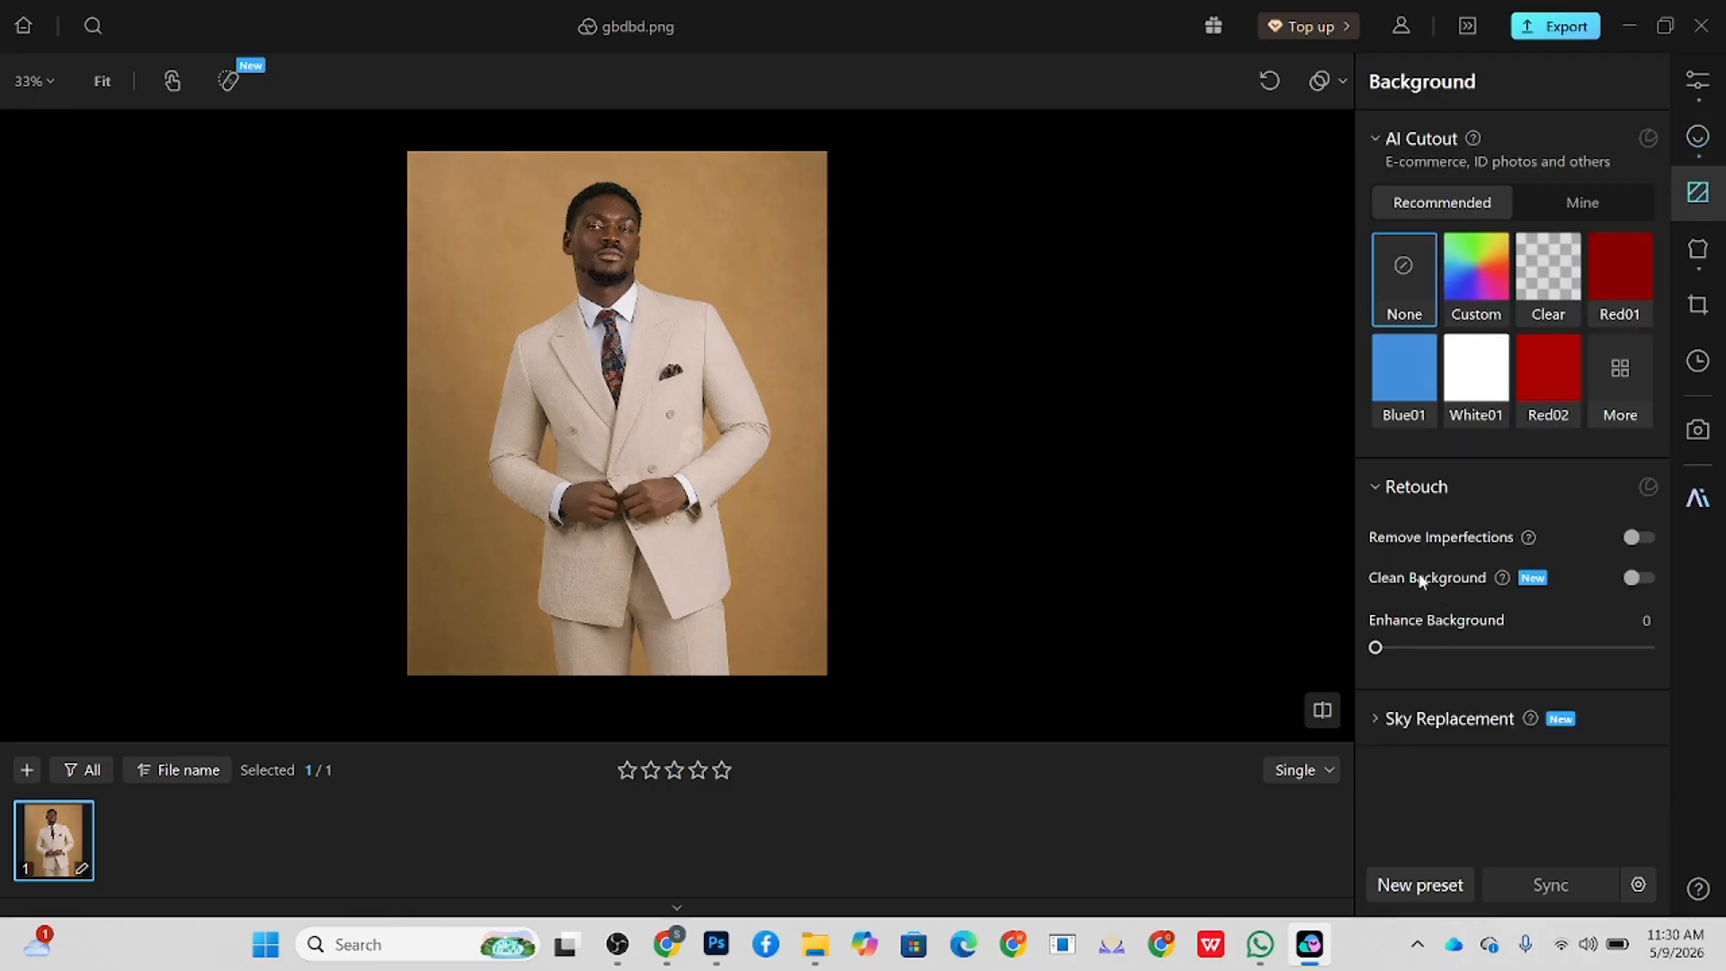
{"action": "left_click", "coordinate": [1635, 540]}
{"action": "left_click", "coordinate": [1637, 578]}
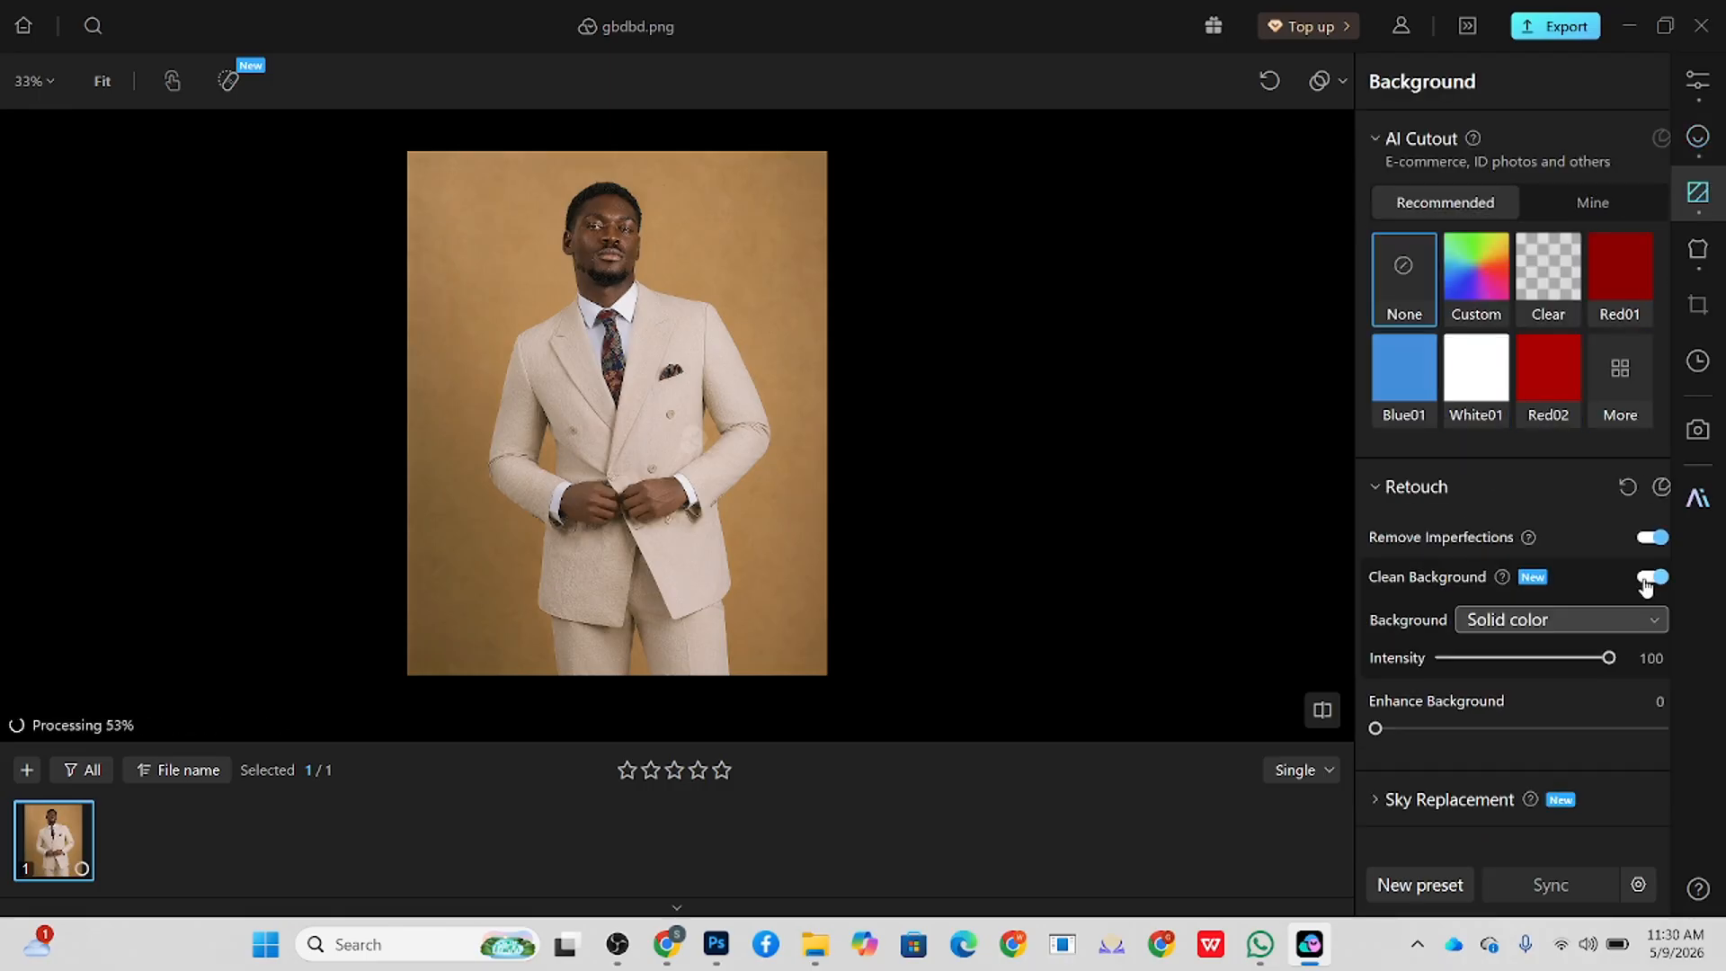
{"action": "left_click_drag", "start_coordinate": [1394, 742], "coordinate": [1456, 730]}
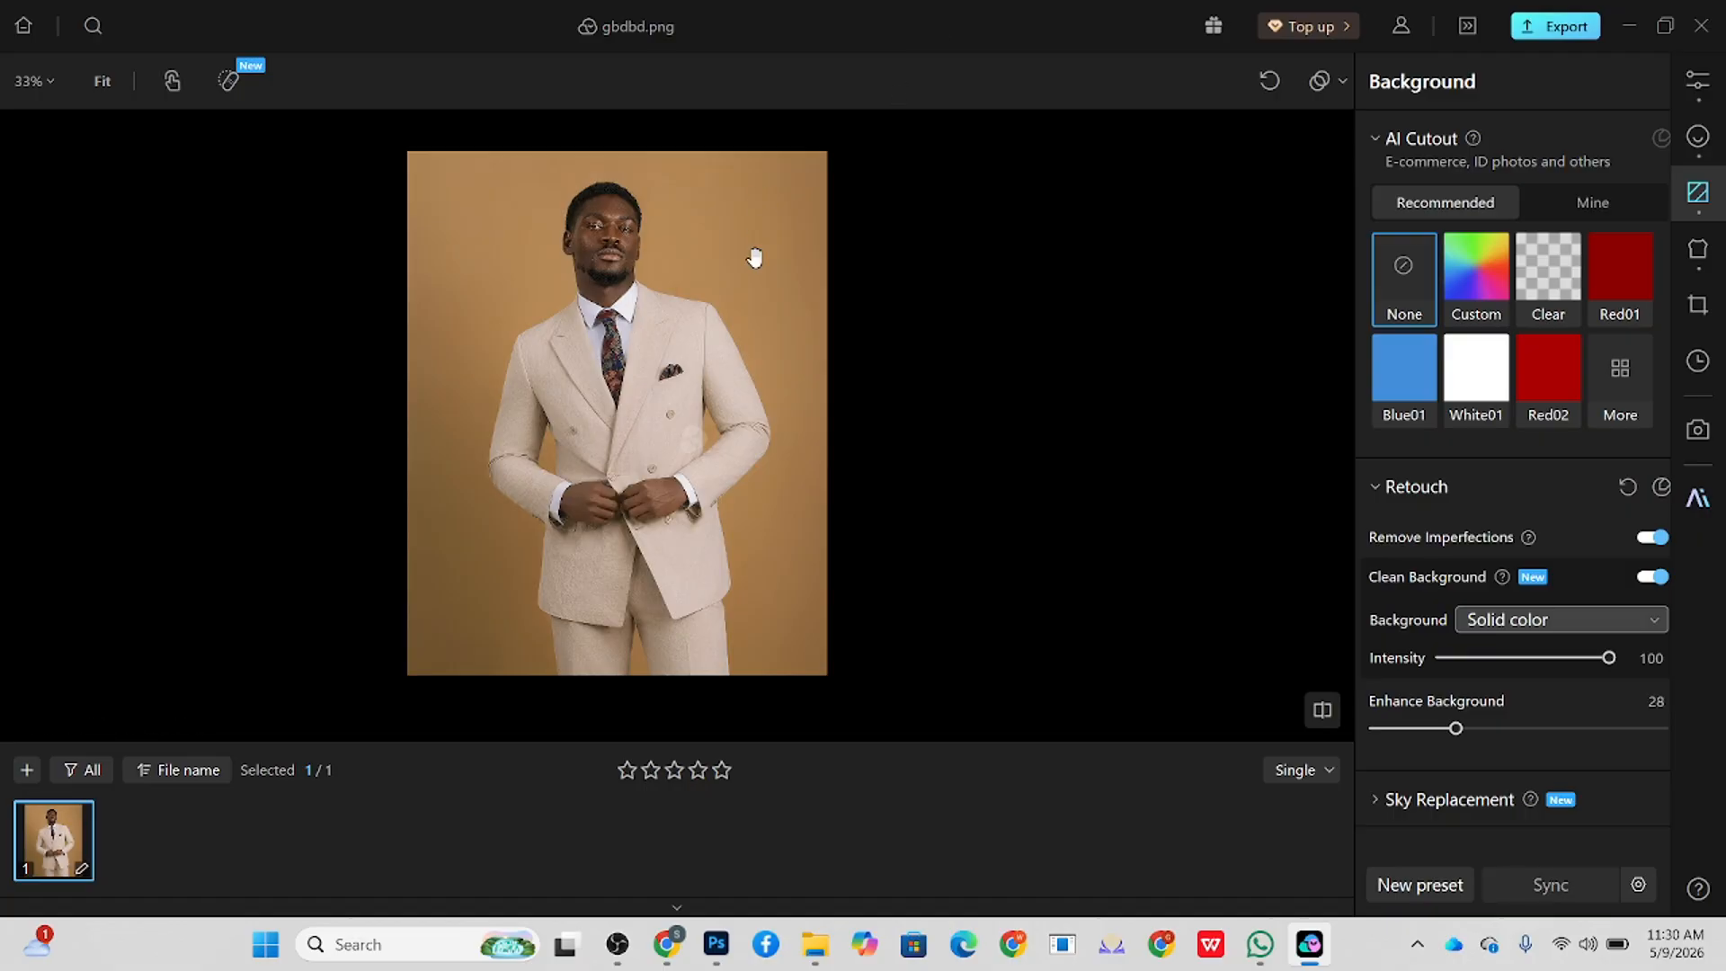
{"action": "scroll", "coordinate": [504, 192], "scroll_direction": "up", "scroll_amount": 5}
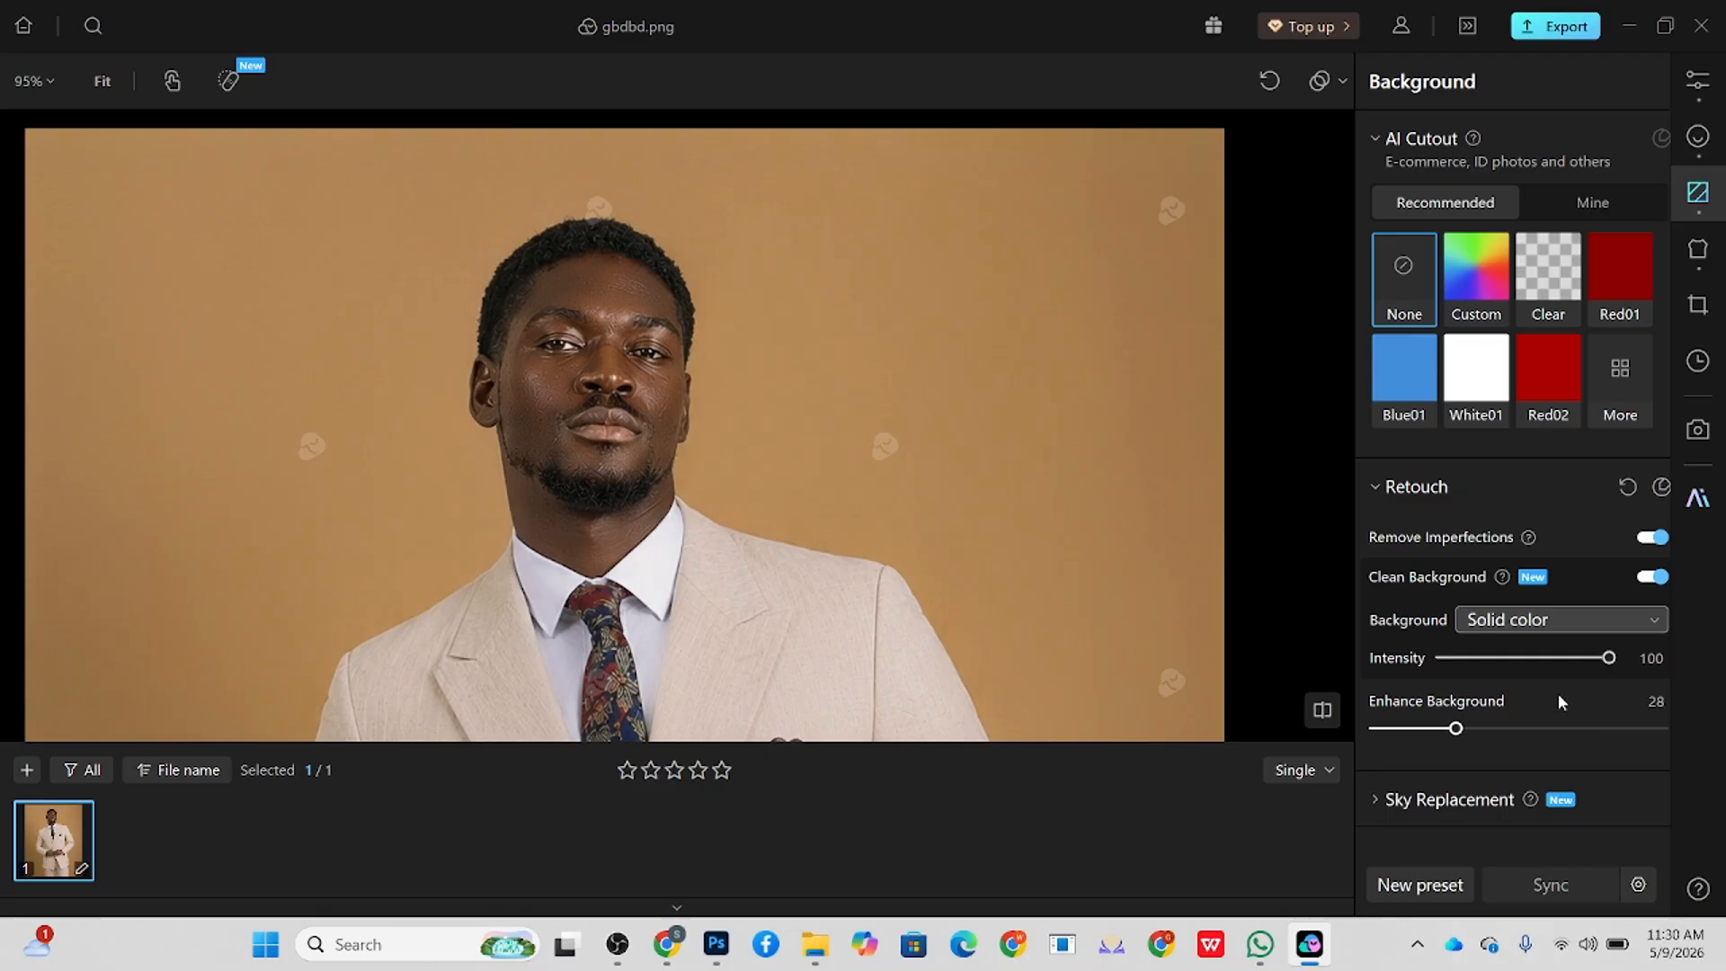
Step: Set Soften Hair to 20 and Hair Part to 25 in the masculine hair retouch settings
{"action": "left_click", "coordinate": [1698, 136]}
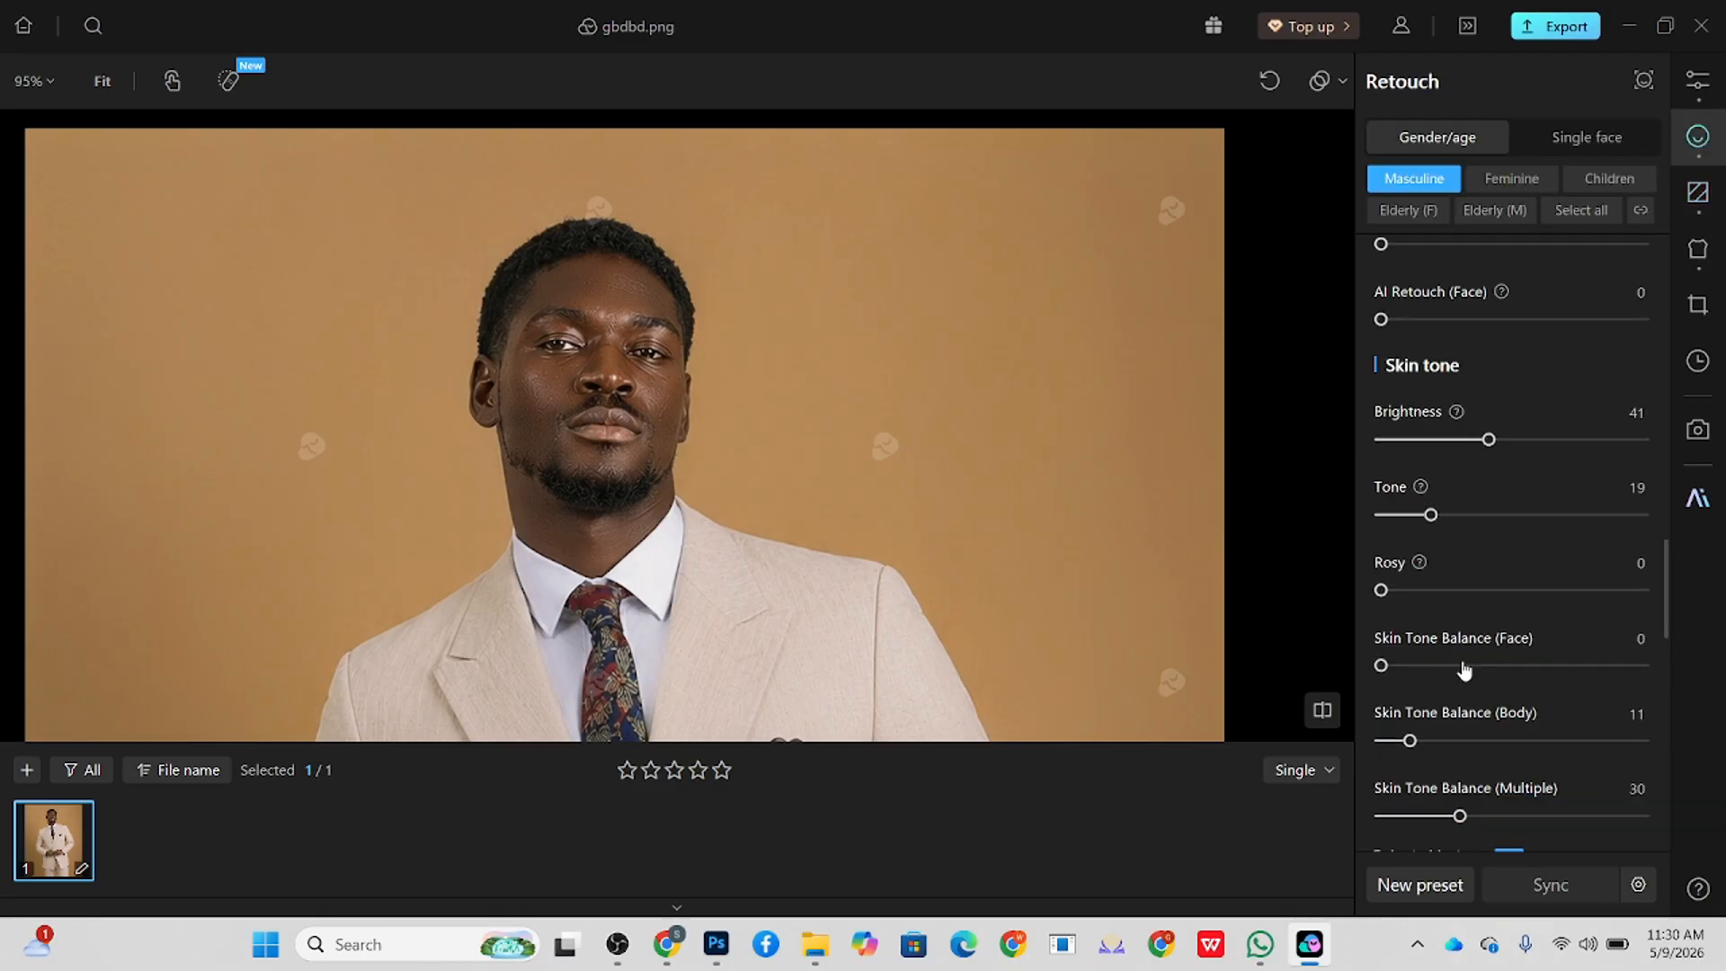
{"action": "scroll", "coordinate": [1464, 670], "scroll_direction": "up", "scroll_amount": 15}
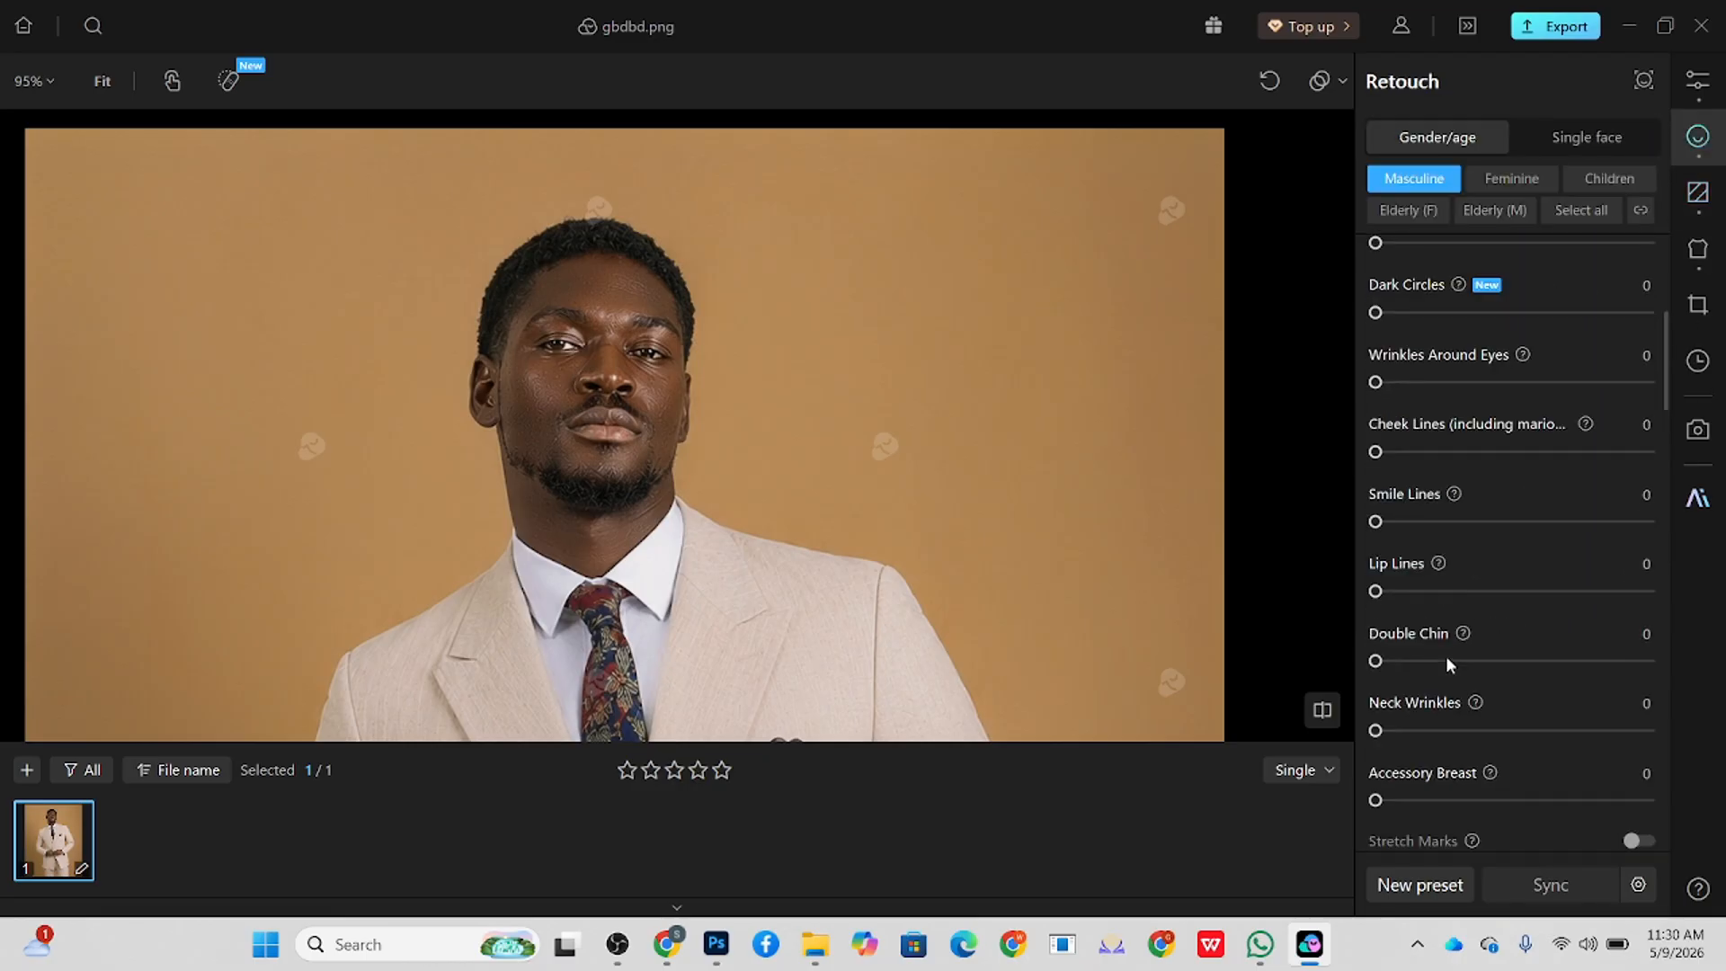
{"action": "scroll", "coordinate": [1397, 586], "scroll_direction": "up", "scroll_amount": 5}
{"action": "scroll", "coordinate": [1406, 649], "scroll_direction": "down", "scroll_amount": 10}
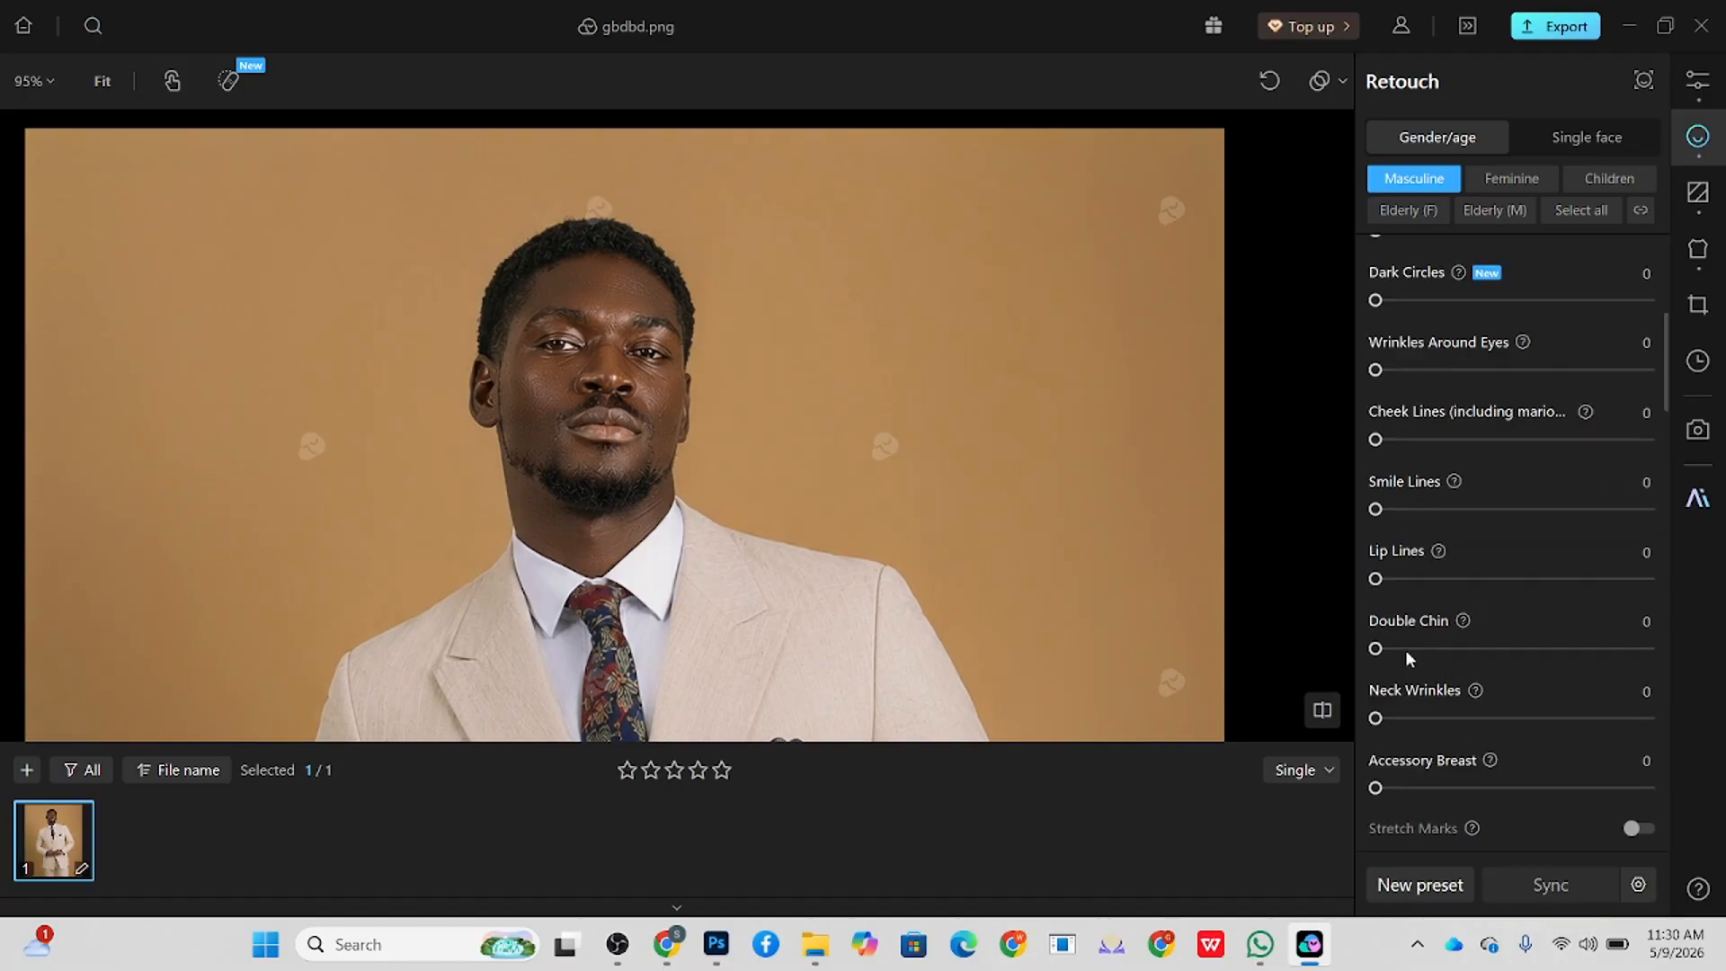
{"action": "scroll", "coordinate": [1407, 659], "scroll_direction": "down", "scroll_amount": 10}
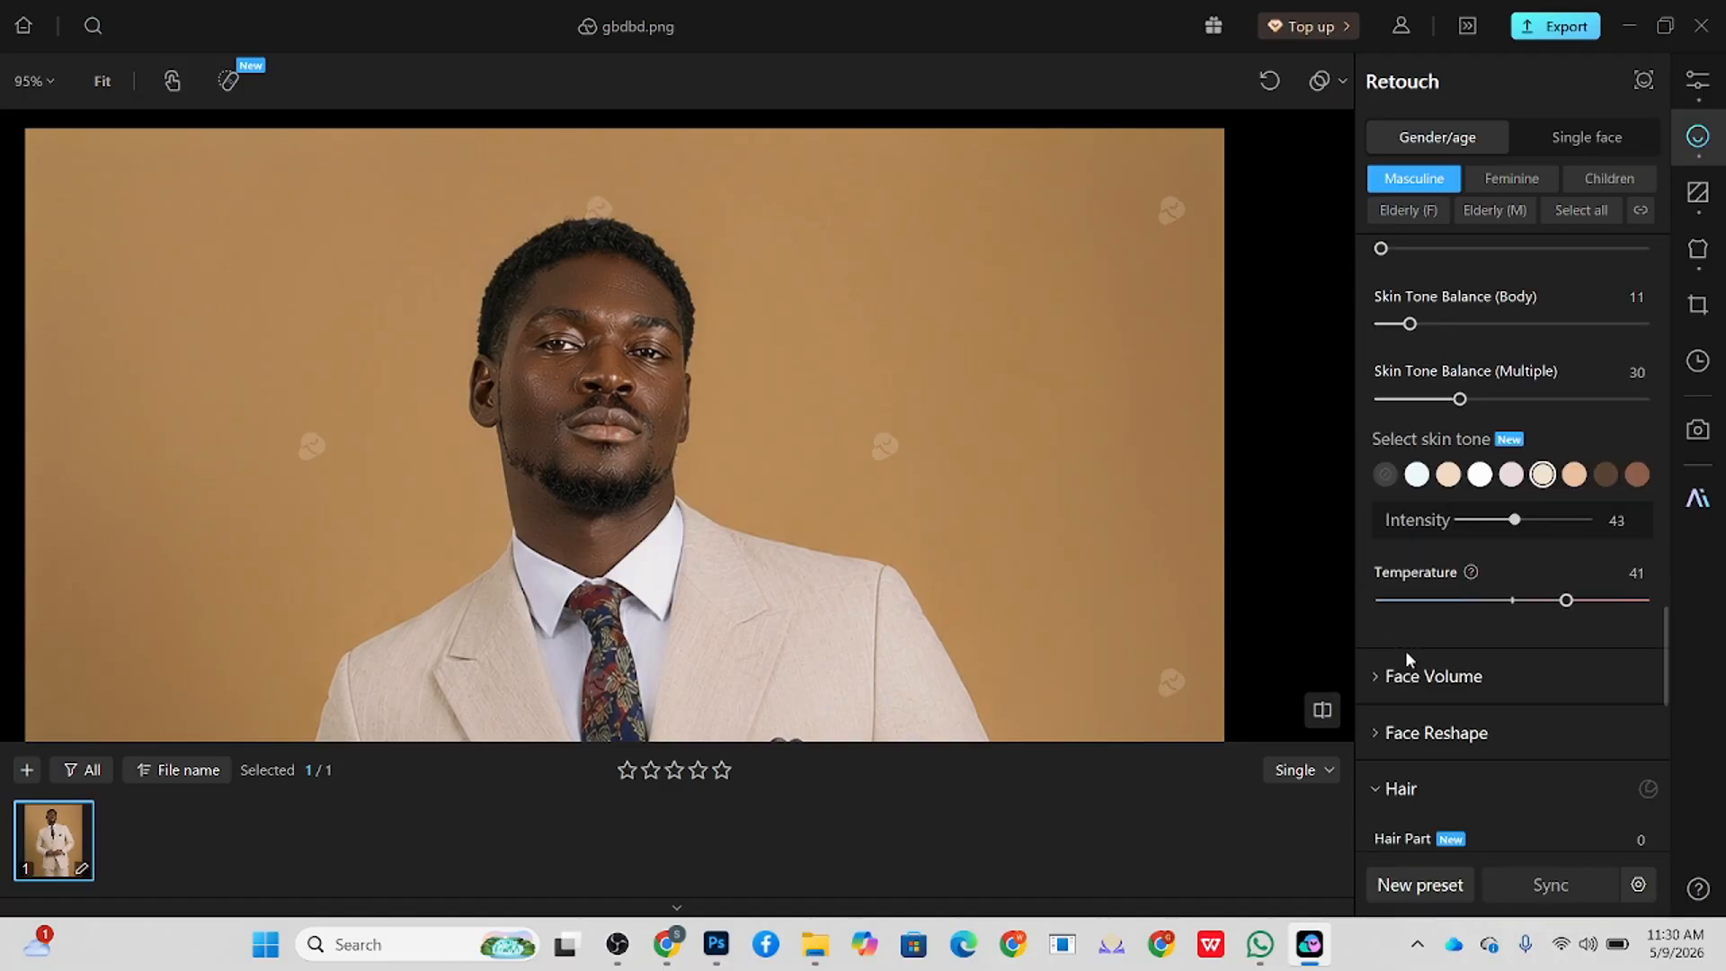
{"action": "left_click", "coordinate": [1405, 595]}
{"action": "left_click", "coordinate": [1405, 601]}
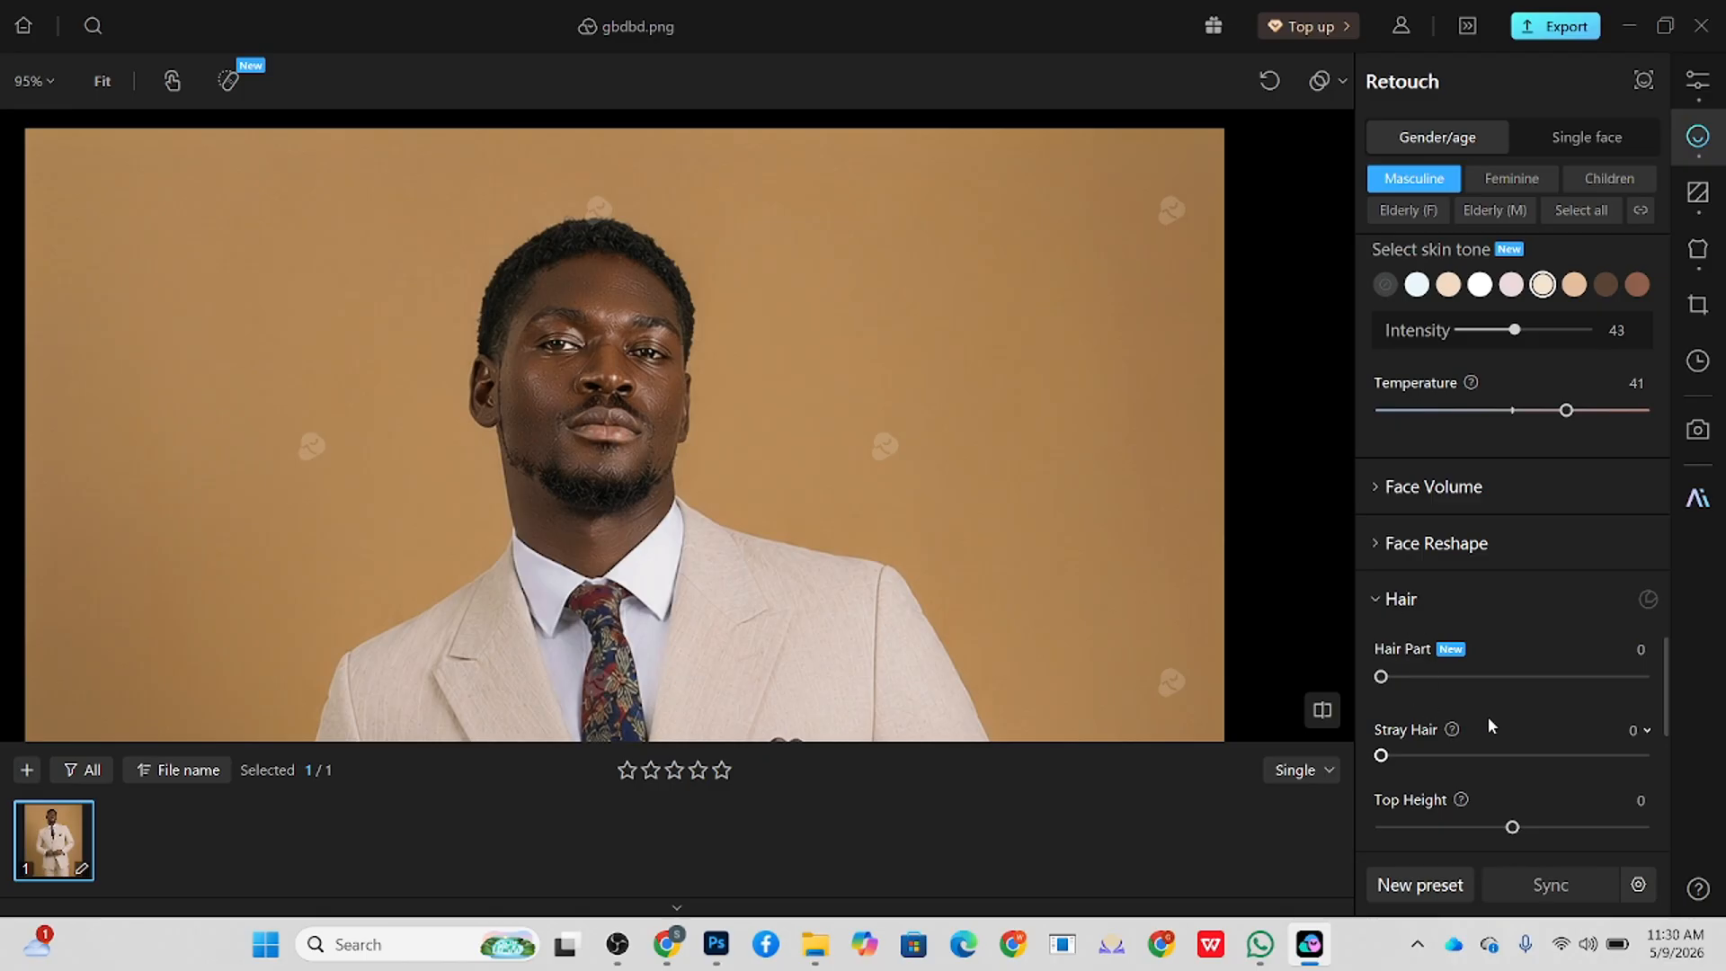
{"action": "scroll", "coordinate": [1487, 716], "scroll_direction": "down", "scroll_amount": 2}
{"action": "left_click_drag", "start_coordinate": [1399, 771], "coordinate": [1437, 772]}
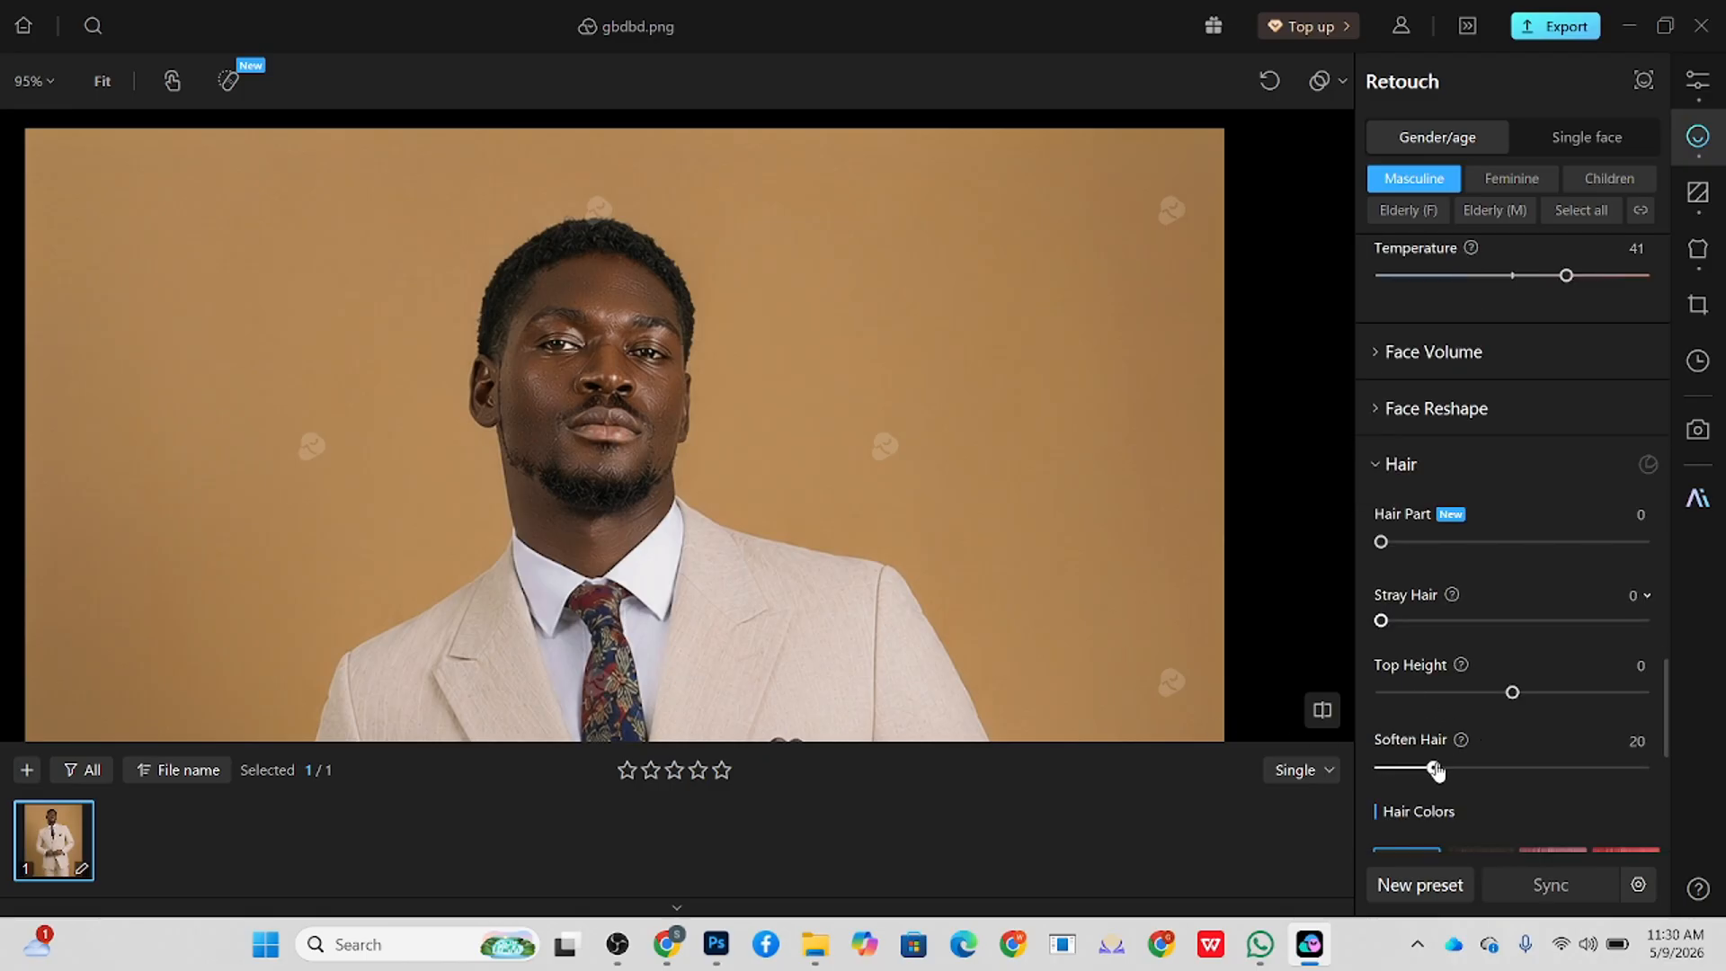
{"action": "left_click", "coordinate": [1436, 543]}
{"action": "left_click_drag", "start_coordinate": [1441, 551], "coordinate": [1448, 550]}
Step: Apply hair color 06 at Intensity 34
{"action": "scroll", "coordinate": [1472, 624], "scroll_direction": "down", "scroll_amount": 3}
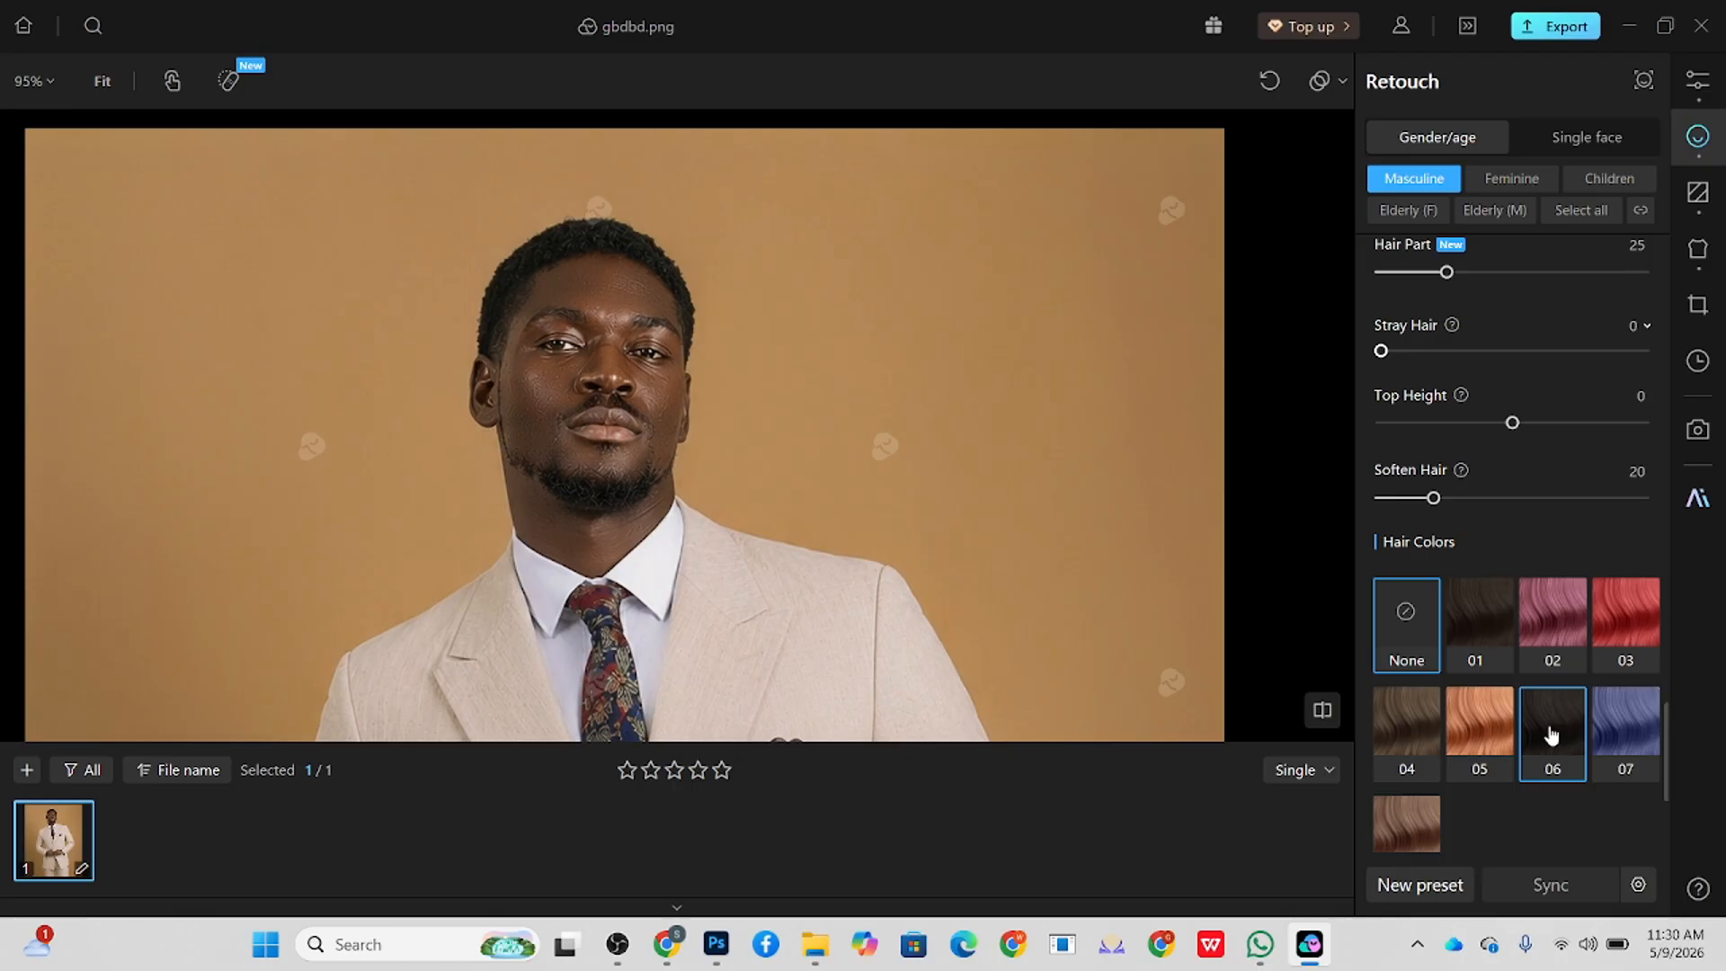
{"action": "scroll", "coordinate": [1515, 539], "scroll_direction": "down", "scroll_amount": 1}
{"action": "left_click", "coordinate": [1540, 589]}
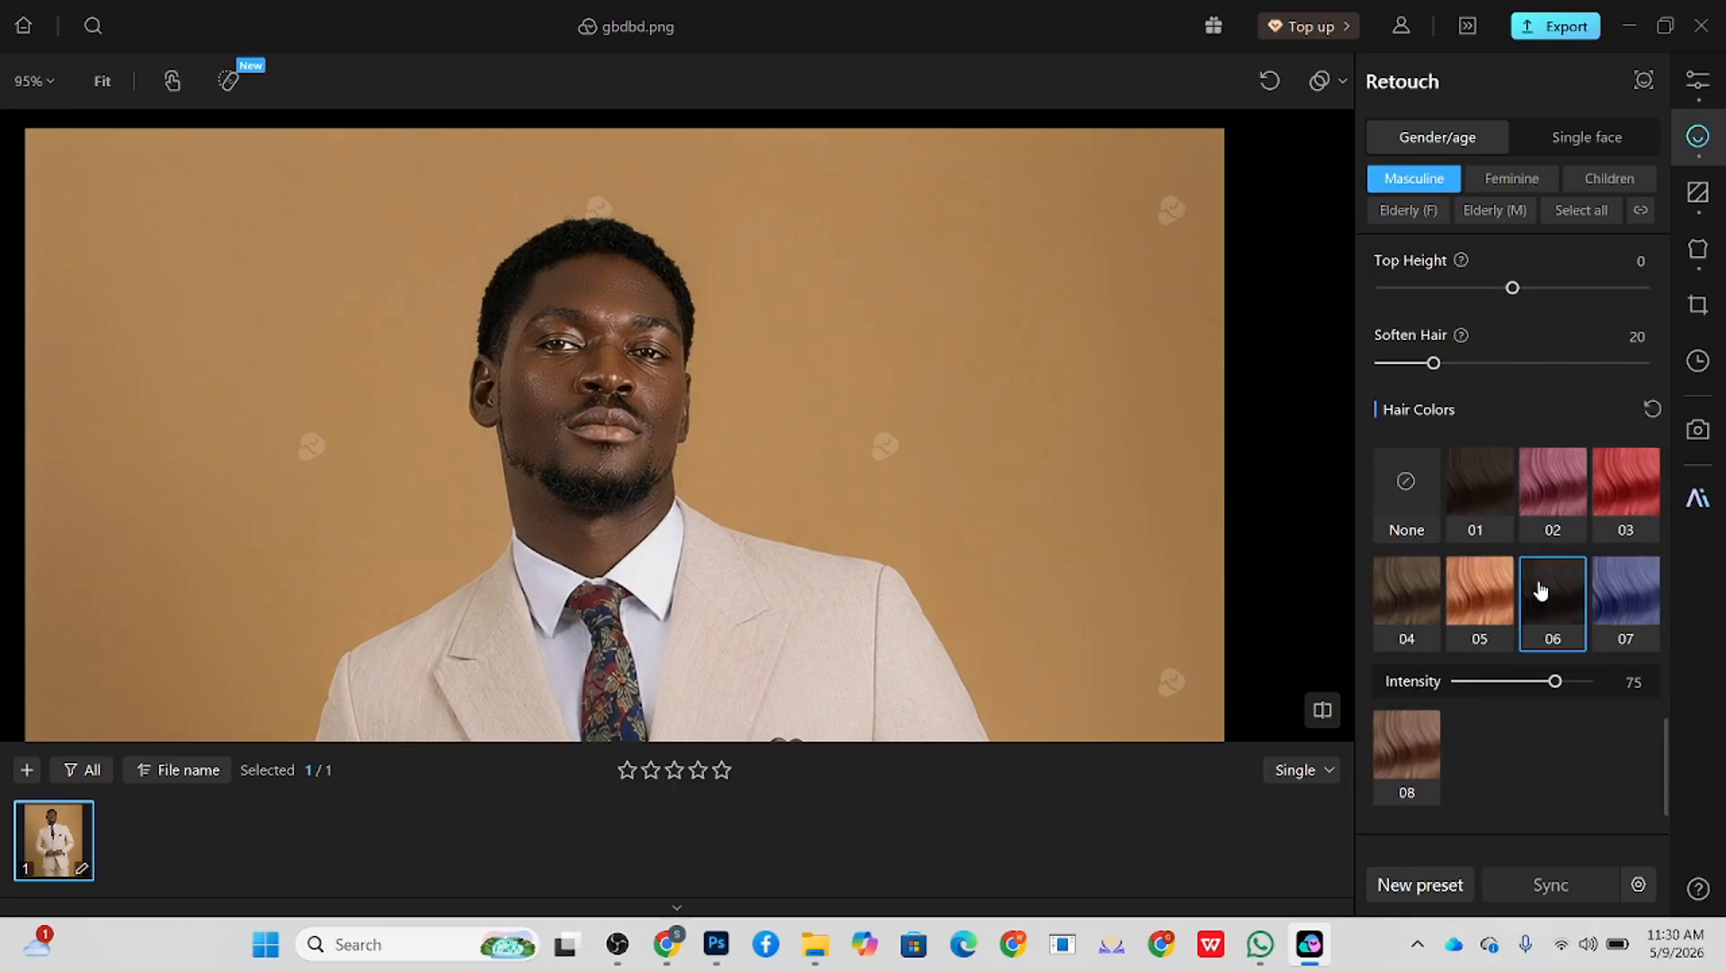
{"action": "left_click", "coordinate": [1513, 682]}
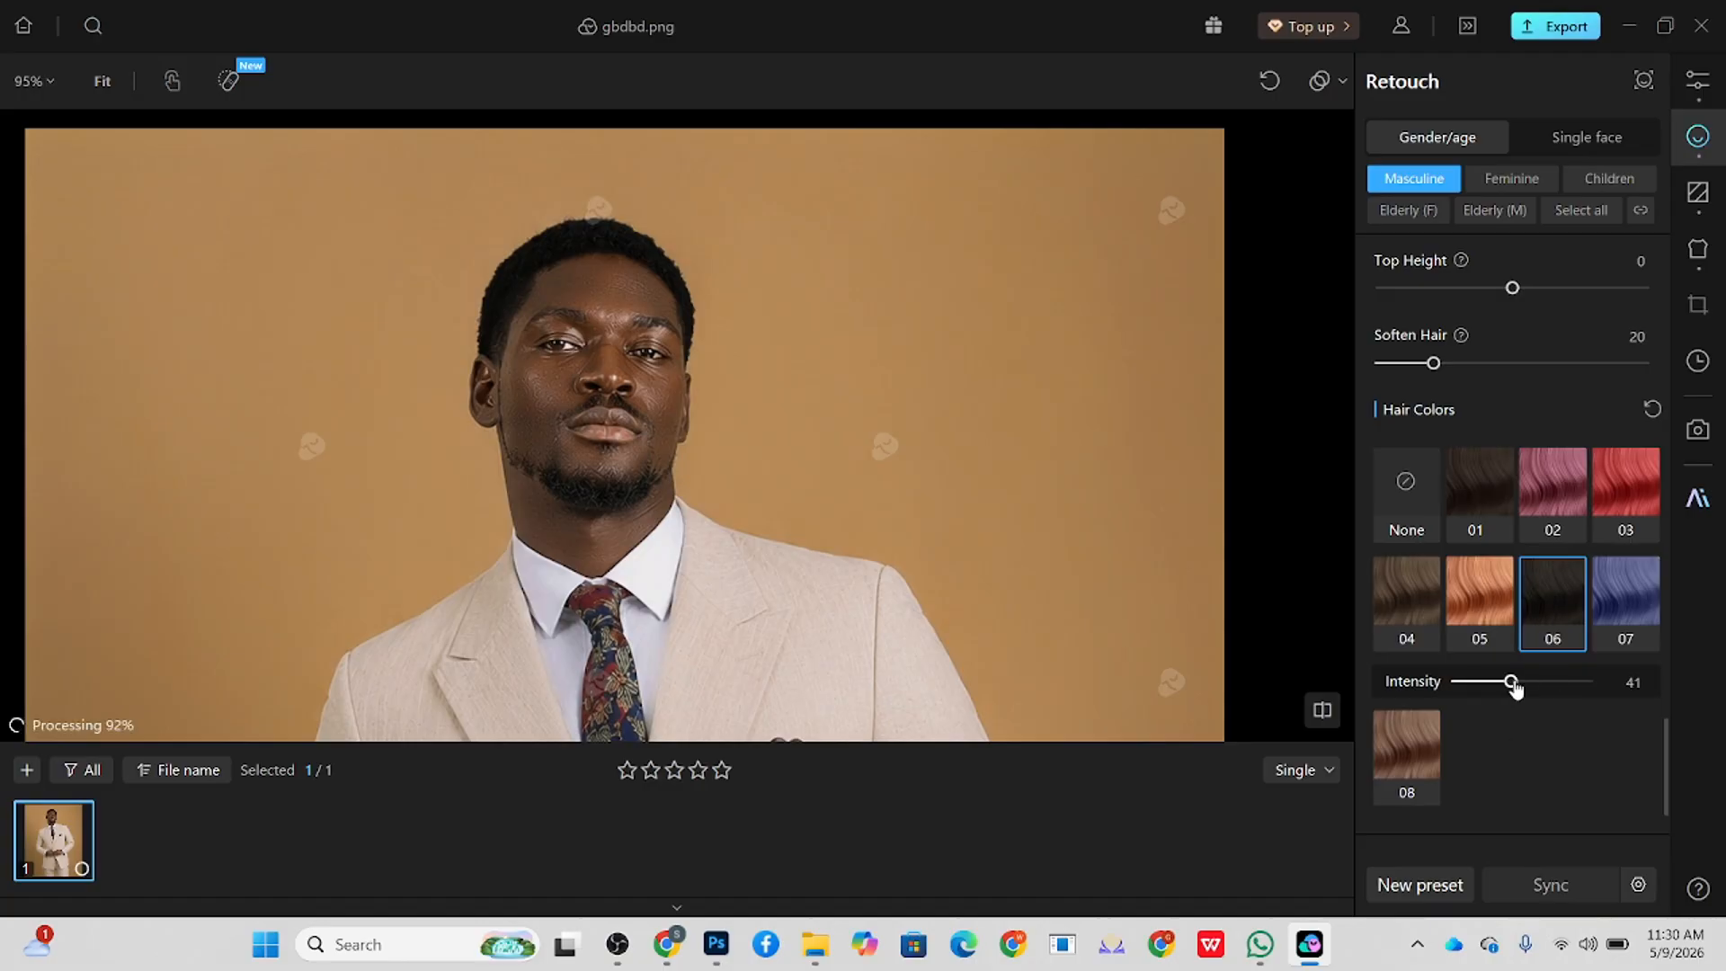
{"action": "left_click_drag", "start_coordinate": [1516, 685], "coordinate": [1501, 685]}
Step: Inspect the whole retouched portrait, and show it side by side with the original in the Compare view
{"action": "scroll", "coordinate": [1033, 417], "scroll_direction": "down", "scroll_amount": 5}
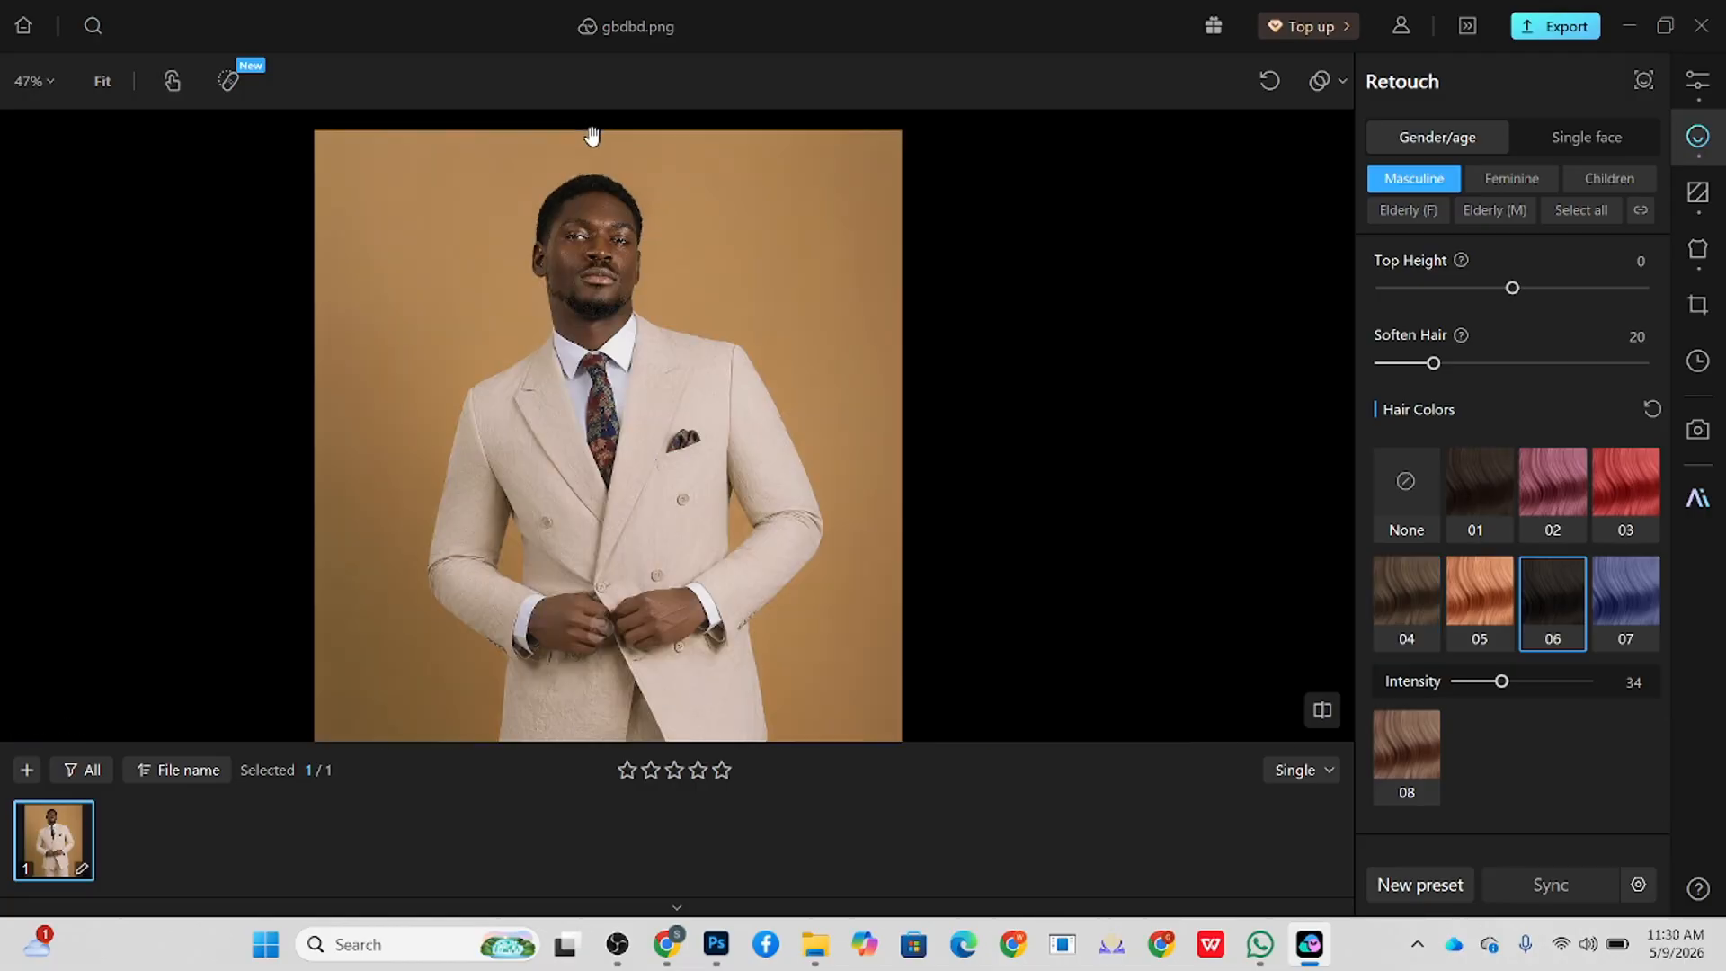
{"action": "scroll", "coordinate": [594, 278], "scroll_direction": "up", "scroll_amount": 3}
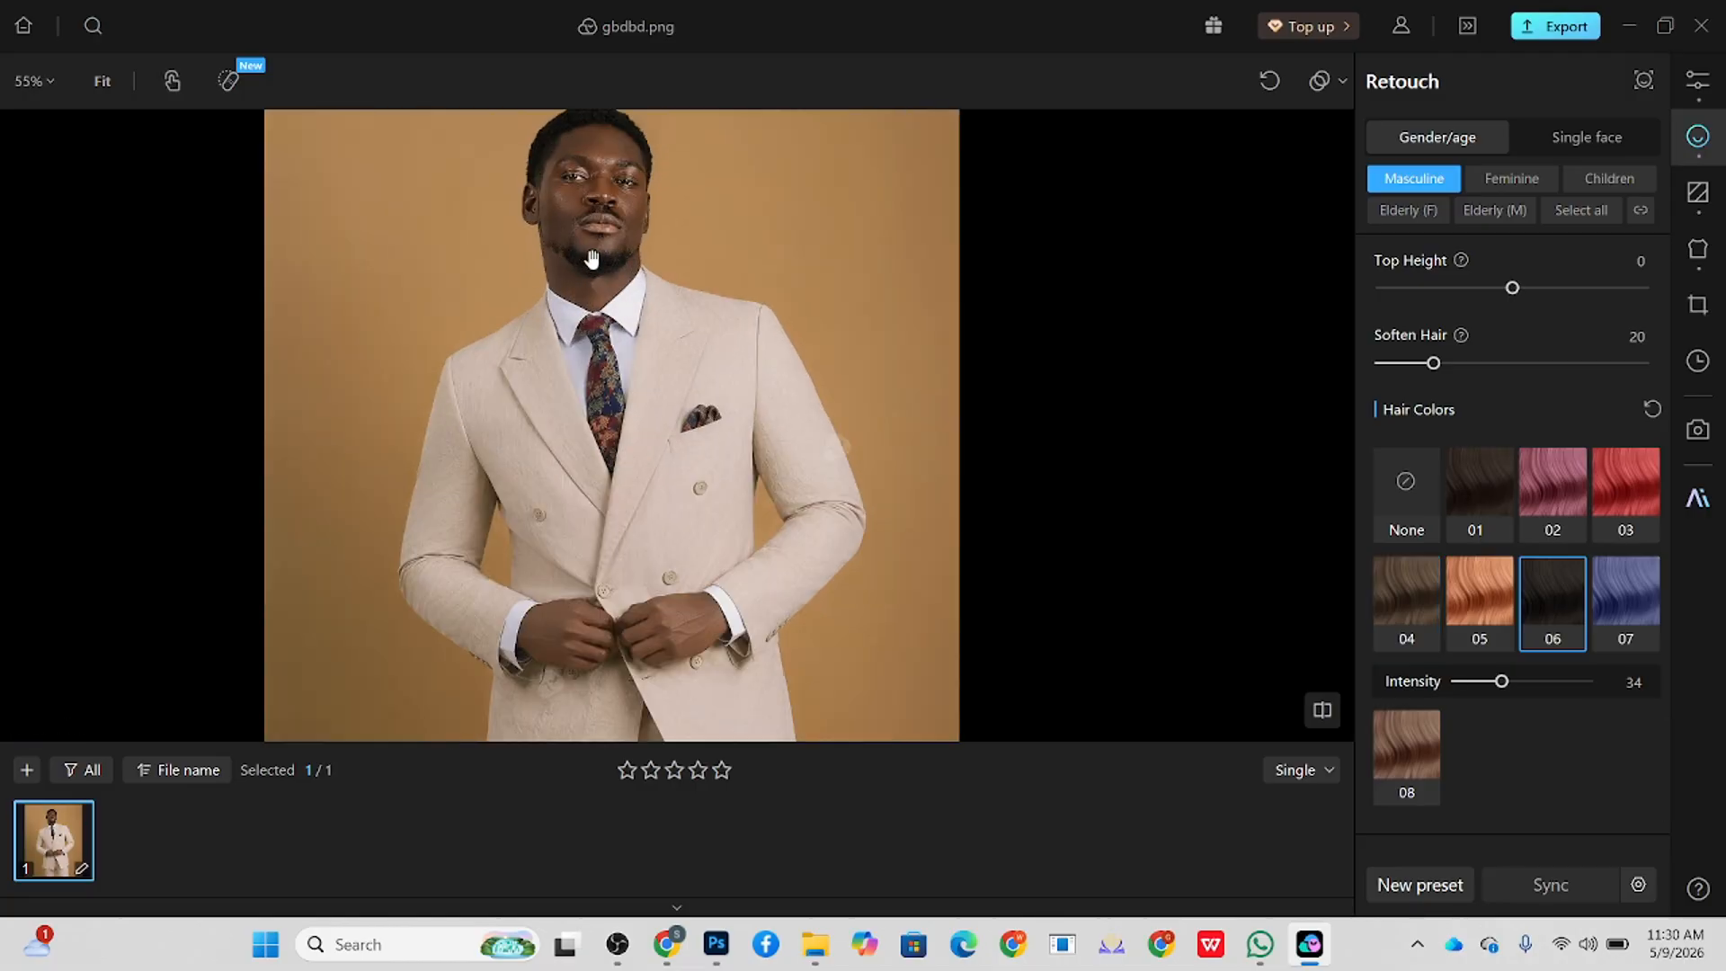
{"action": "scroll", "coordinate": [591, 260], "scroll_direction": "down", "scroll_amount": 2}
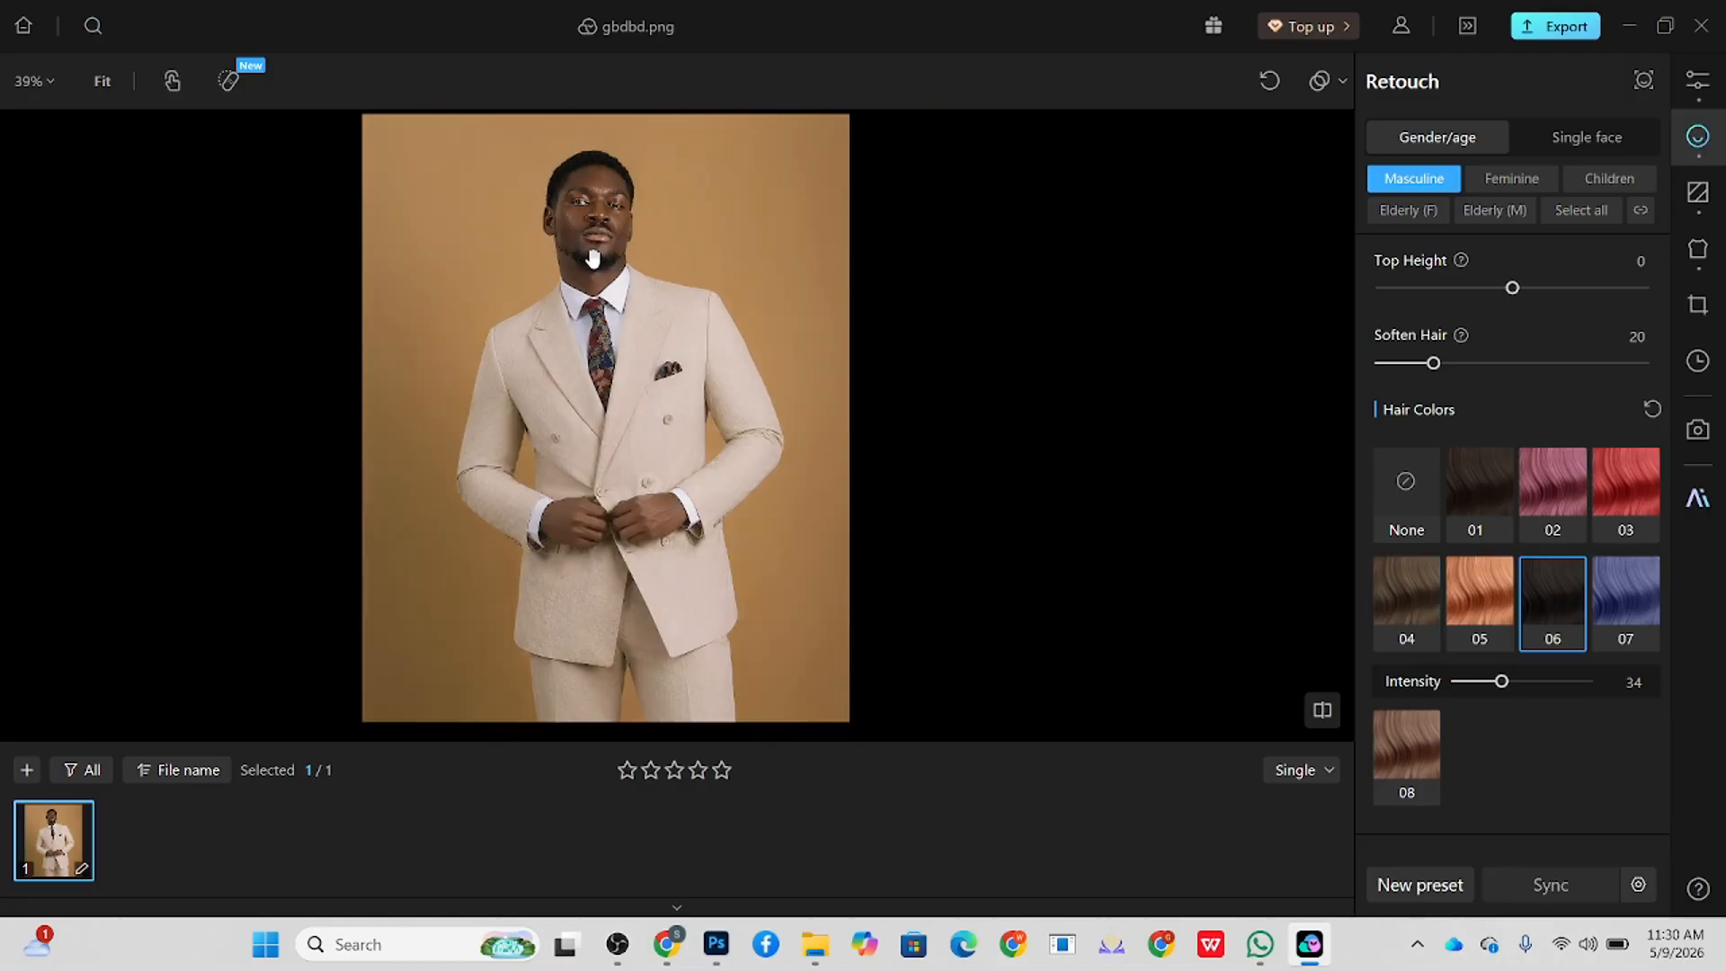
{"action": "left_click", "coordinate": [1319, 772]}
{"action": "left_click", "coordinate": [1275, 729]}
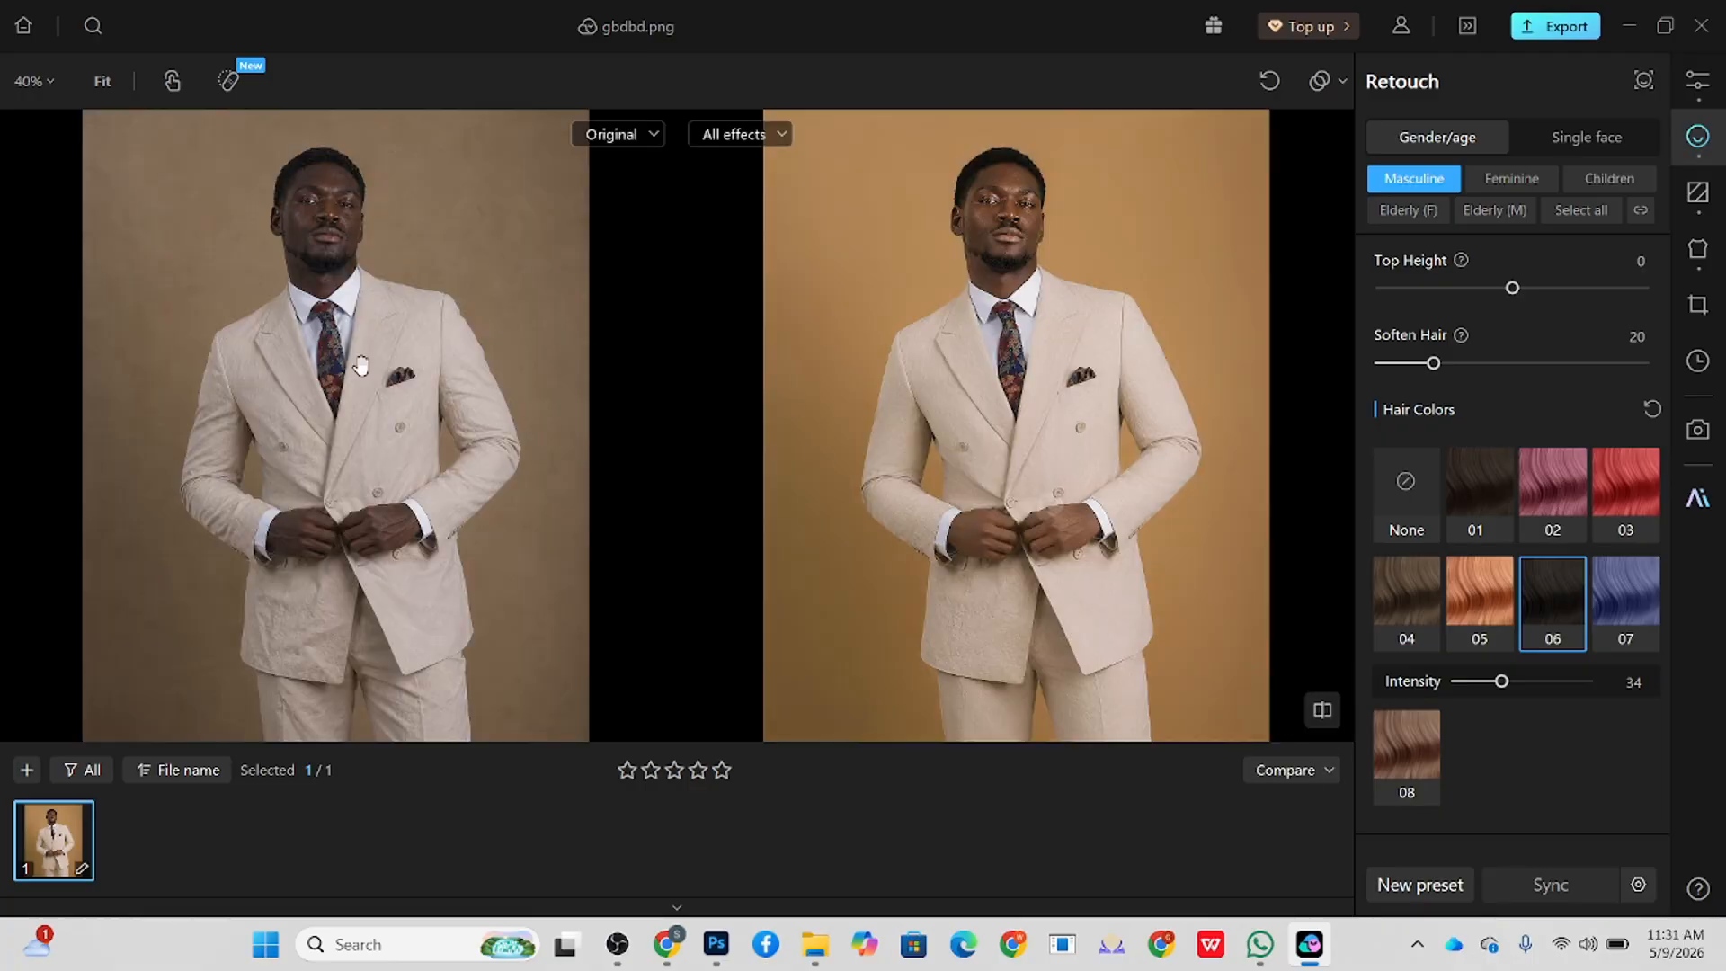